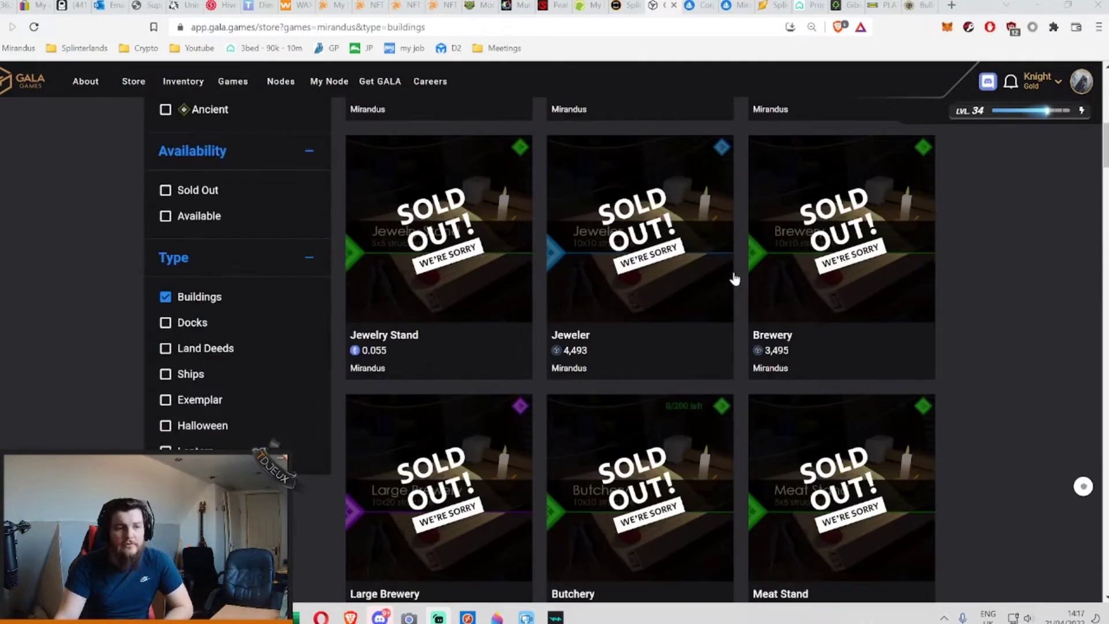
Switch from the Gala Games store to the Mirandus collection on OpenSea and look through its items and their prices.
{"action": "scroll", "coordinate": [735, 279], "scroll_direction": "up", "scroll_amount": 4}
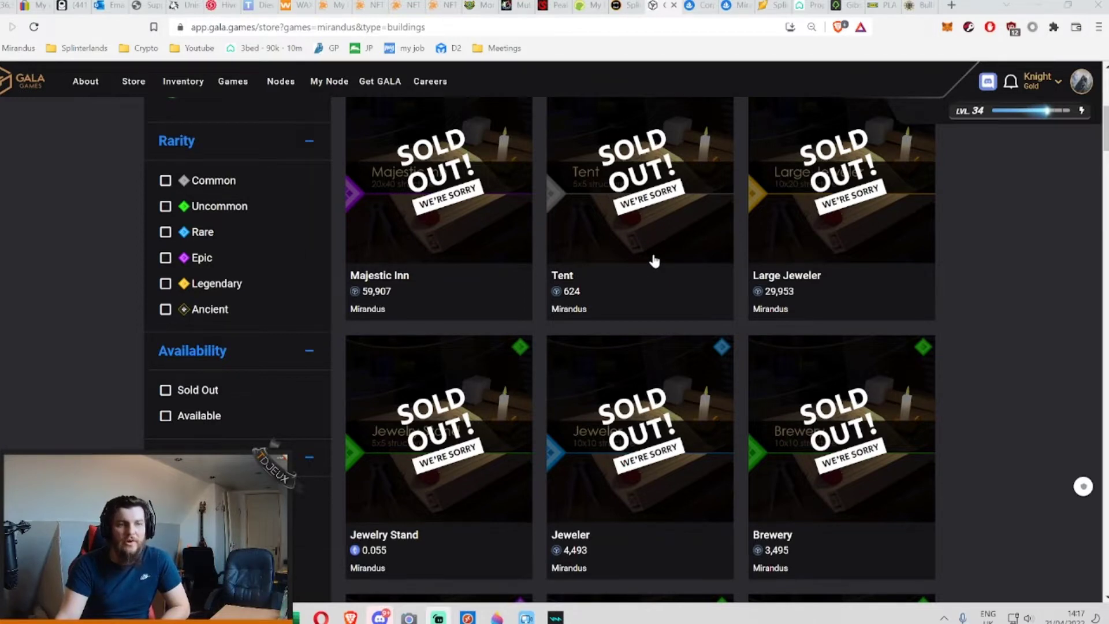
{"action": "scroll", "coordinate": [655, 261], "scroll_direction": "up", "scroll_amount": 7}
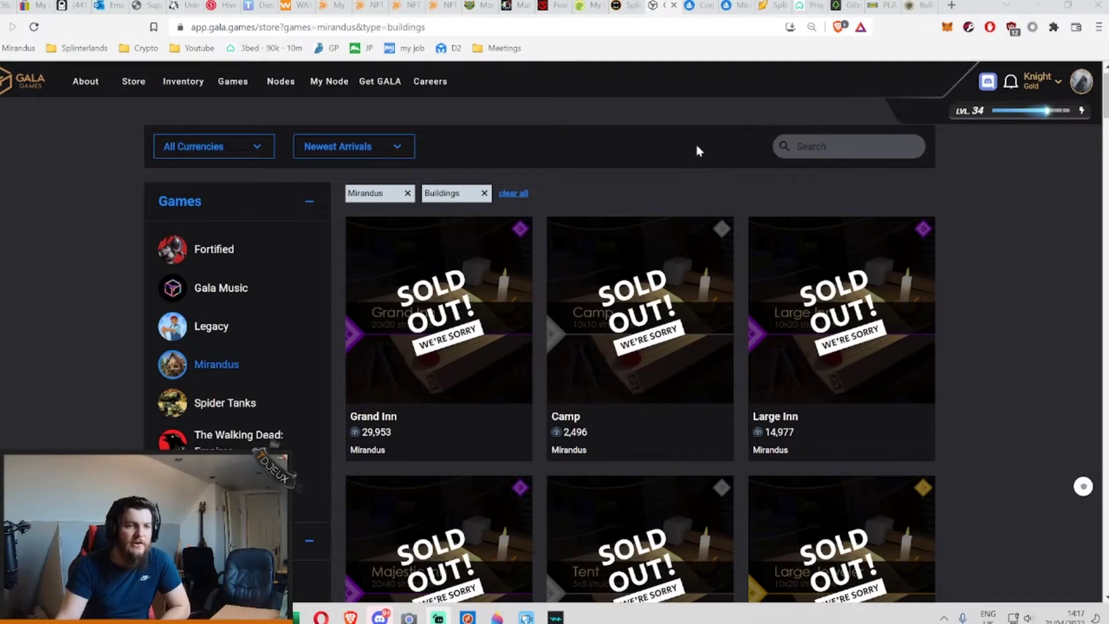
{"action": "left_click", "coordinate": [732, 7]}
{"action": "scroll", "coordinate": [575, 235], "scroll_direction": "down", "scroll_amount": 1}
{"action": "scroll", "coordinate": [574, 234], "scroll_direction": "down", "scroll_amount": 2}
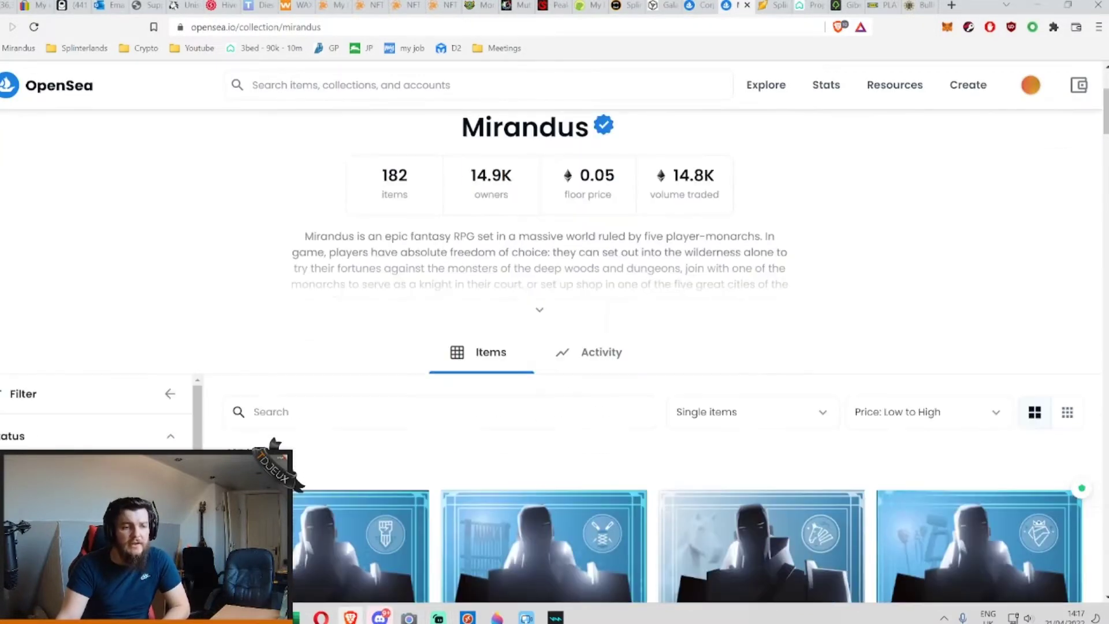
{"action": "scroll", "coordinate": [580, 233], "scroll_direction": "down", "scroll_amount": 5}
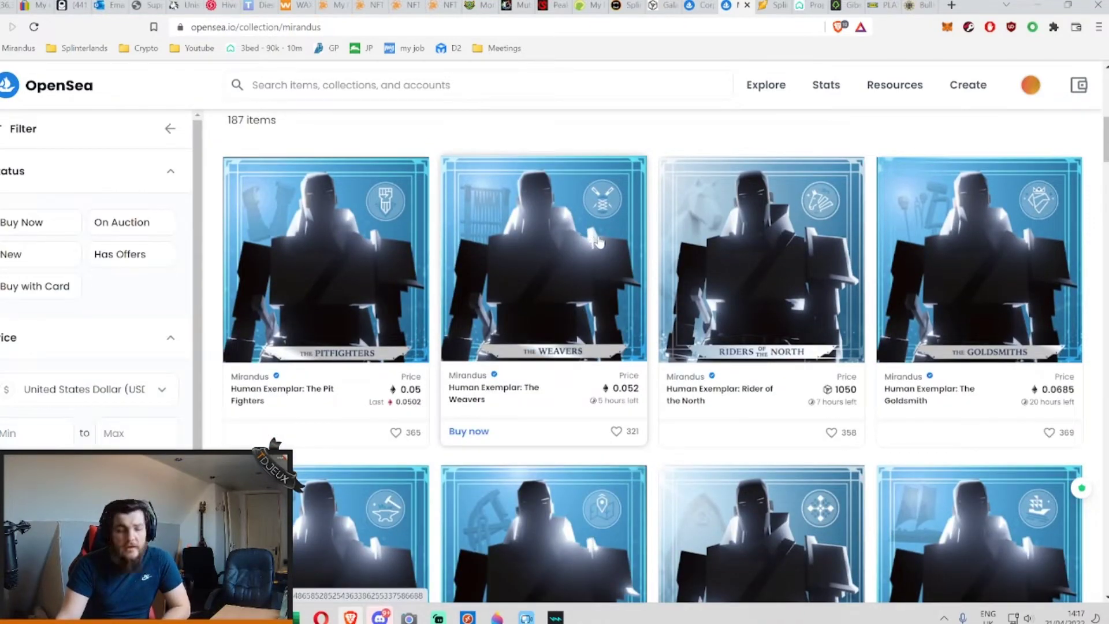
{"action": "scroll", "coordinate": [601, 241], "scroll_direction": "down", "scroll_amount": 12}
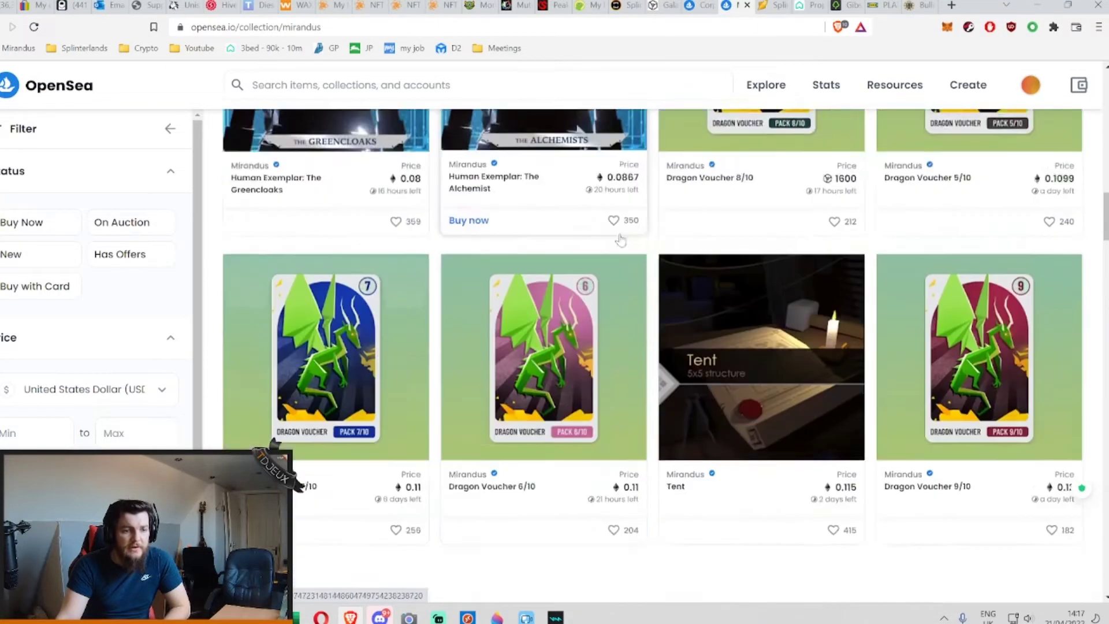
{"action": "scroll", "coordinate": [620, 240], "scroll_direction": "down", "scroll_amount": 10}
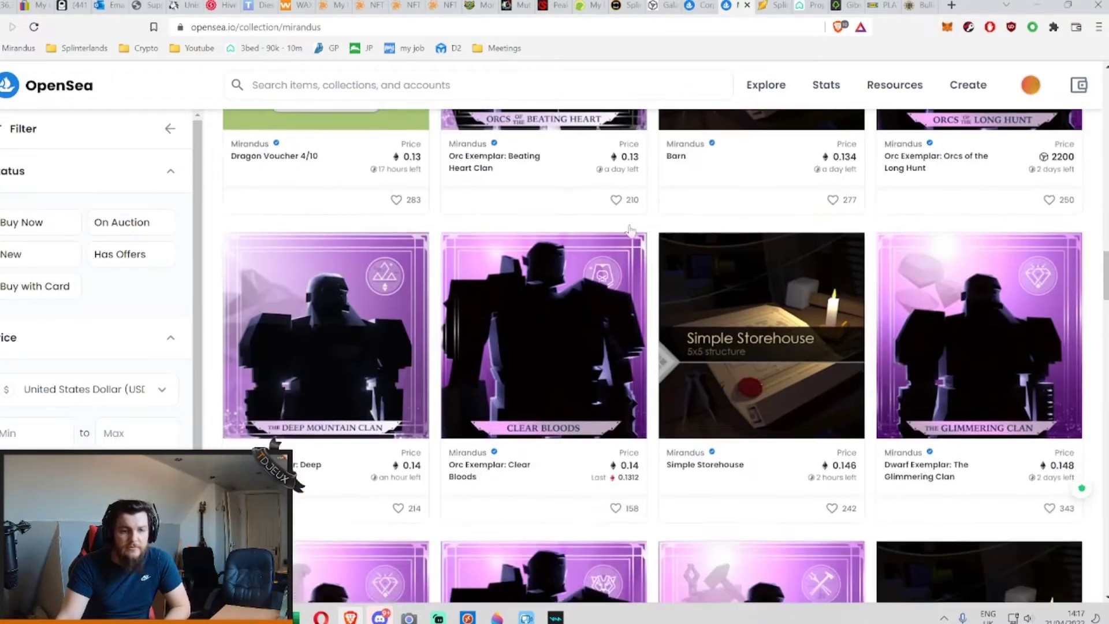
{"action": "scroll", "coordinate": [630, 230], "scroll_direction": "down", "scroll_amount": 20}
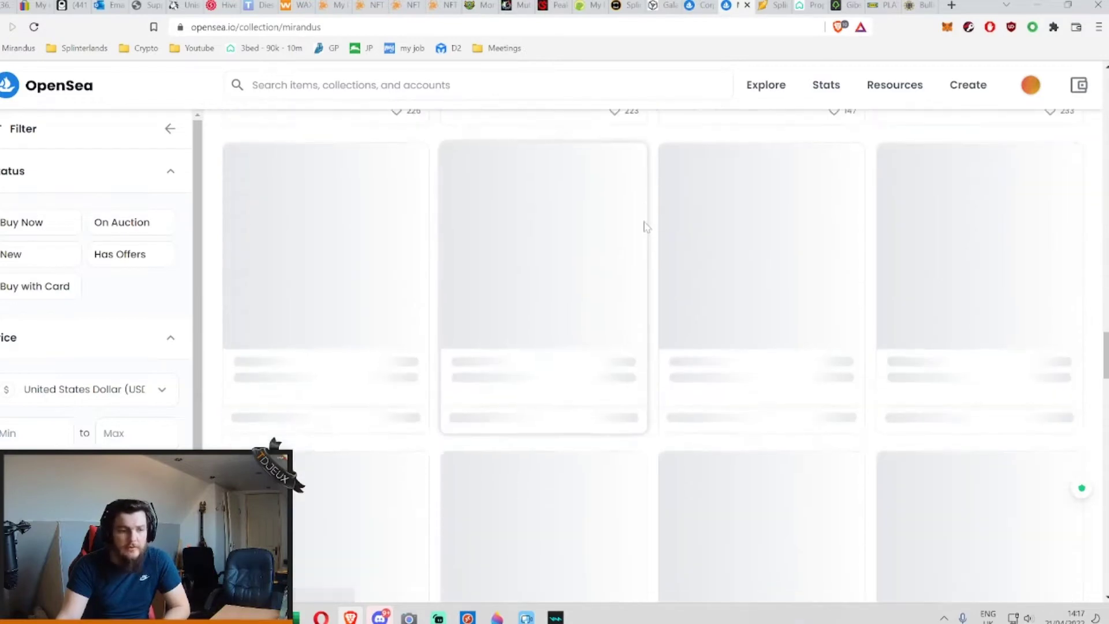
{"action": "scroll", "coordinate": [645, 227], "scroll_direction": "down", "scroll_amount": 2}
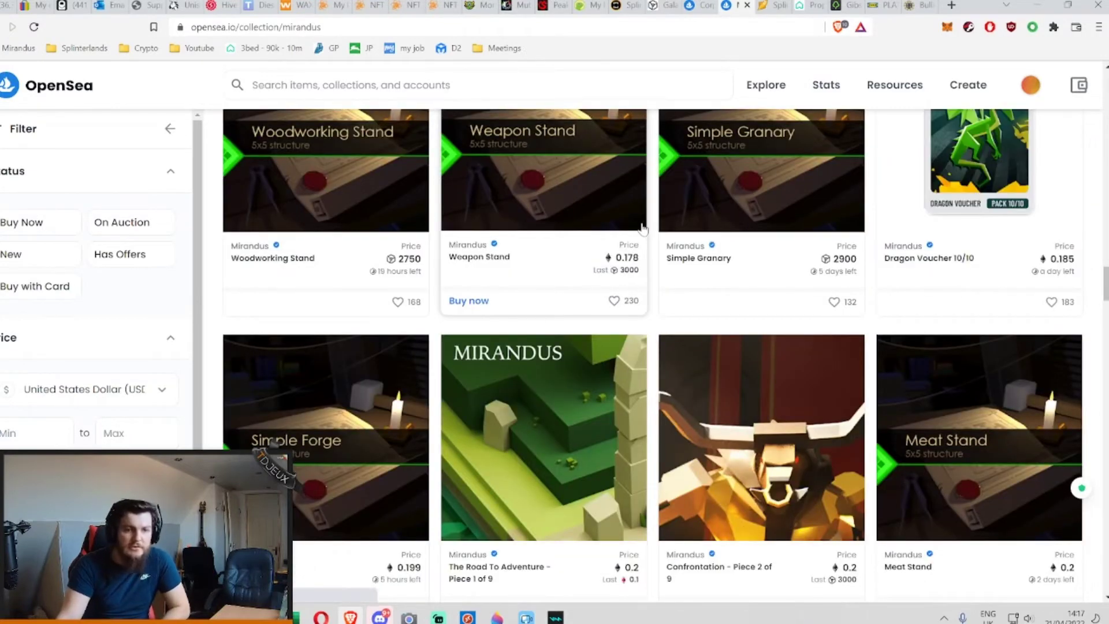
{"action": "scroll", "coordinate": [647, 226], "scroll_direction": "down", "scroll_amount": 10}
{"action": "scroll", "coordinate": [656, 225], "scroll_direction": "down", "scroll_amount": 12}
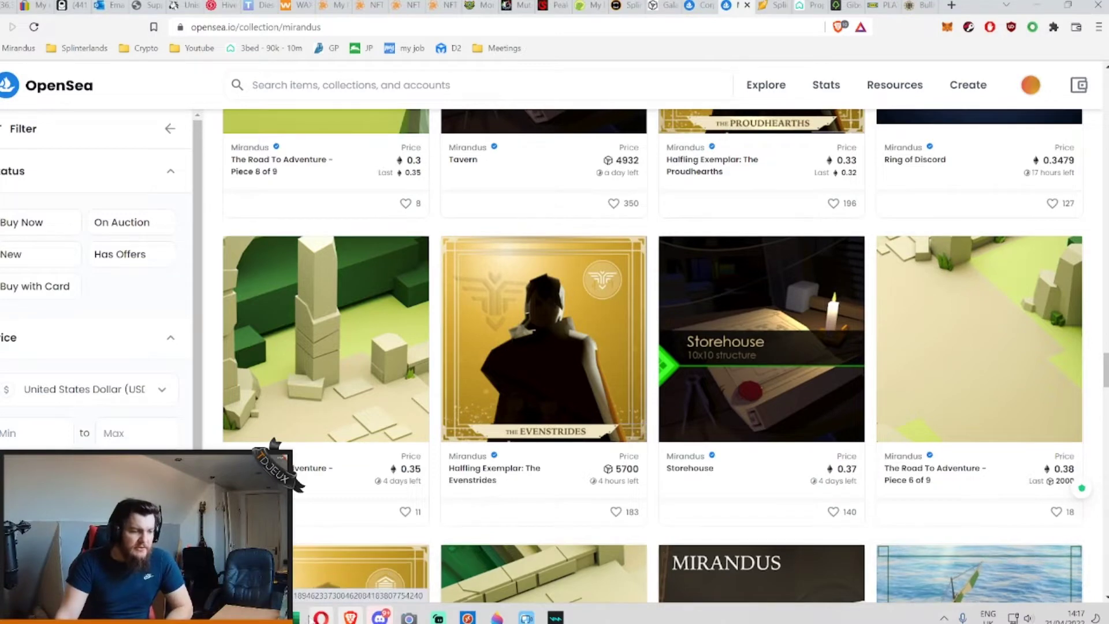
Switch to the Mirandus - Deeds and Buildings workbook in Excel and examine the legend's store prices by building size.
{"action": "key", "text": "alt+Tab"}
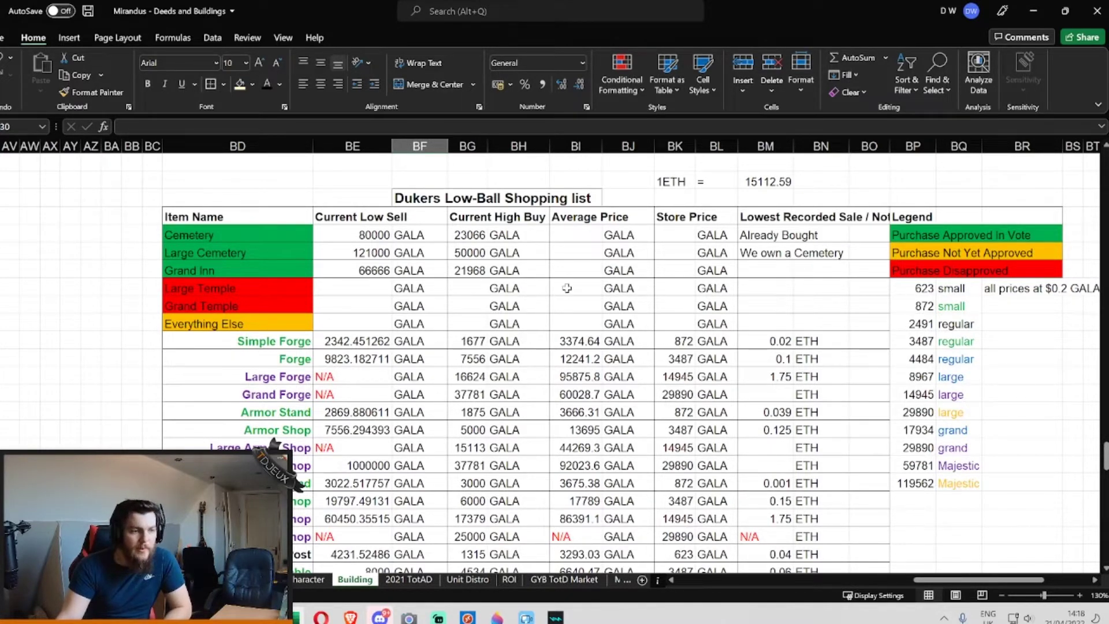
{"action": "scroll", "coordinate": [576, 289], "scroll_direction": "down", "scroll_amount": 1}
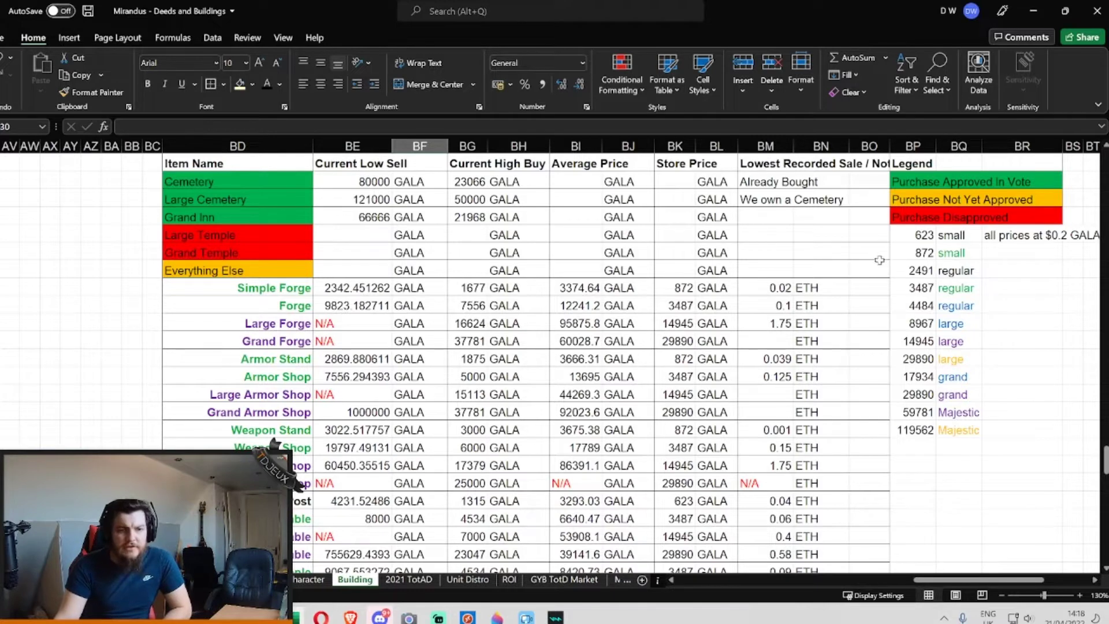
{"action": "left_click_drag", "start_coordinate": [924, 235], "coordinate": [927, 428]}
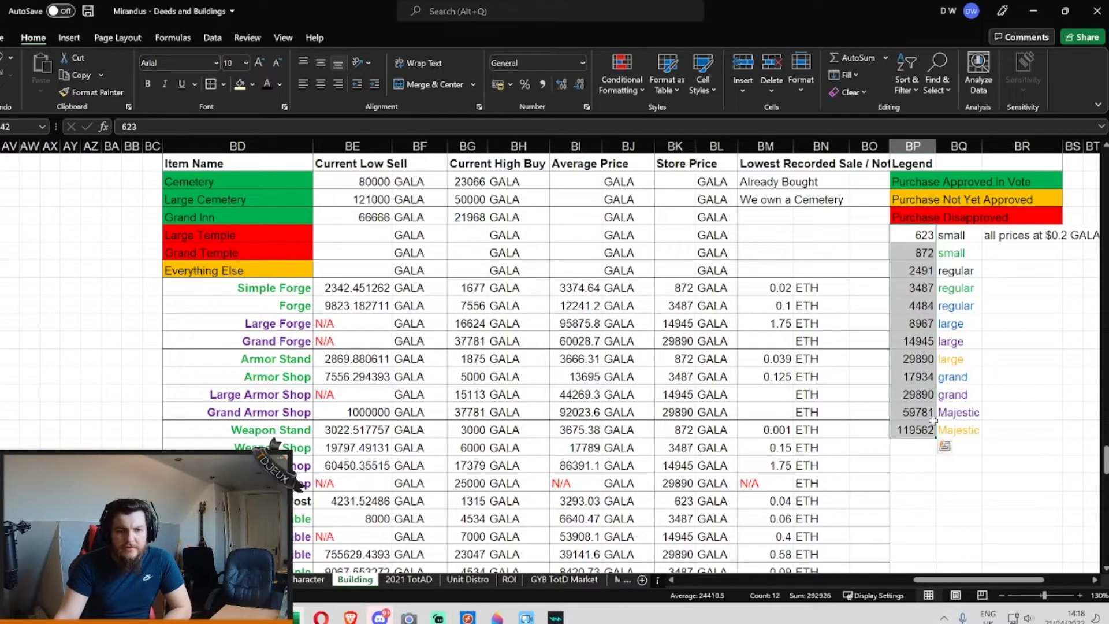
{"action": "left_click", "coordinate": [1039, 376]}
{"action": "left_click", "coordinate": [917, 234]}
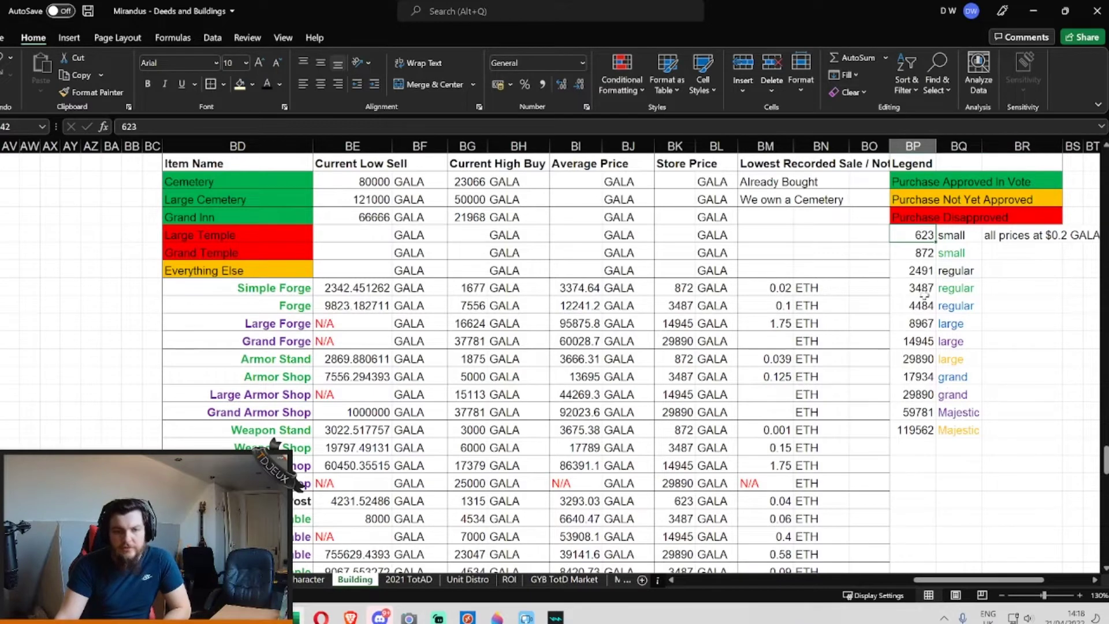
{"action": "left_click", "coordinate": [923, 341]}
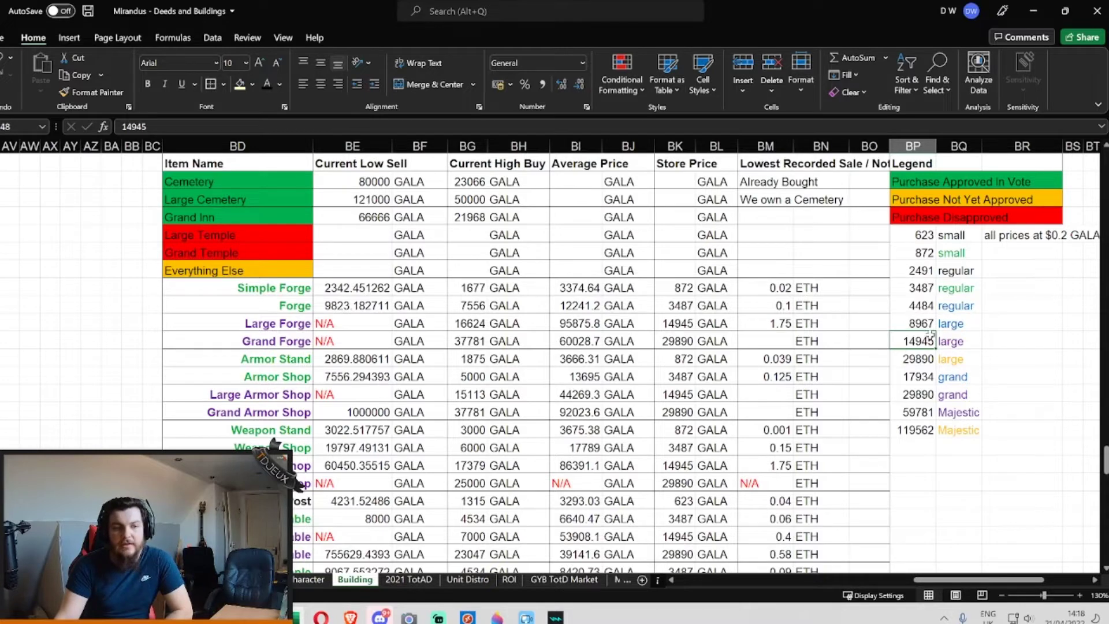
Inspect the ETH to GALA conversion above the Dukers Low-Ball Shopping list and look over the building price rows.
{"action": "scroll", "coordinate": [933, 346], "scroll_direction": "up", "scroll_amount": 1}
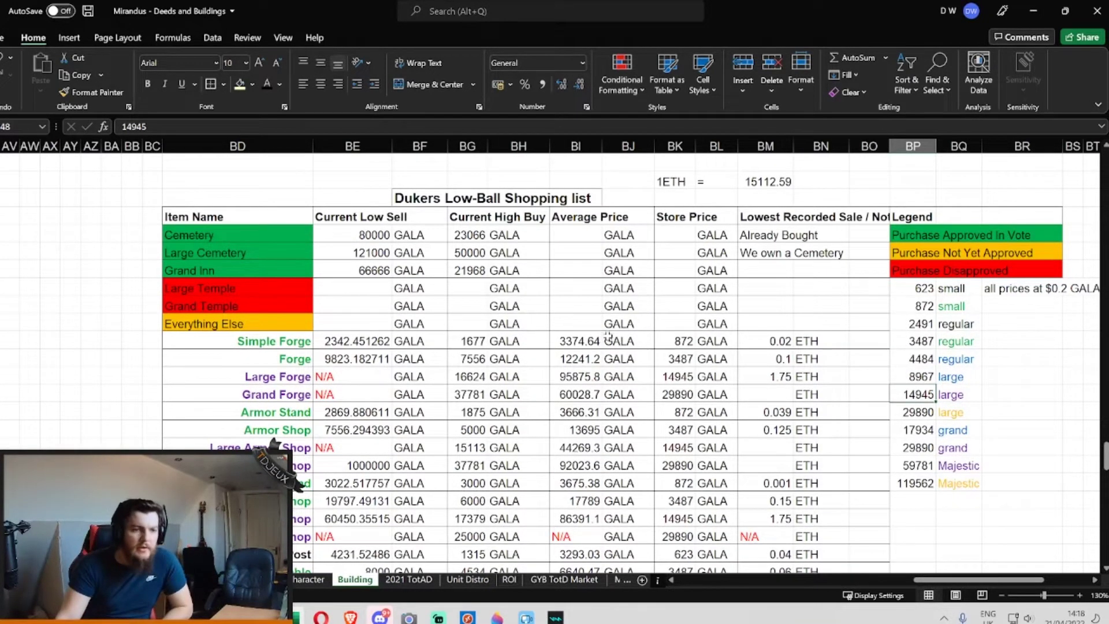
{"action": "left_click", "coordinate": [673, 183]}
{"action": "left_click", "coordinate": [773, 183]}
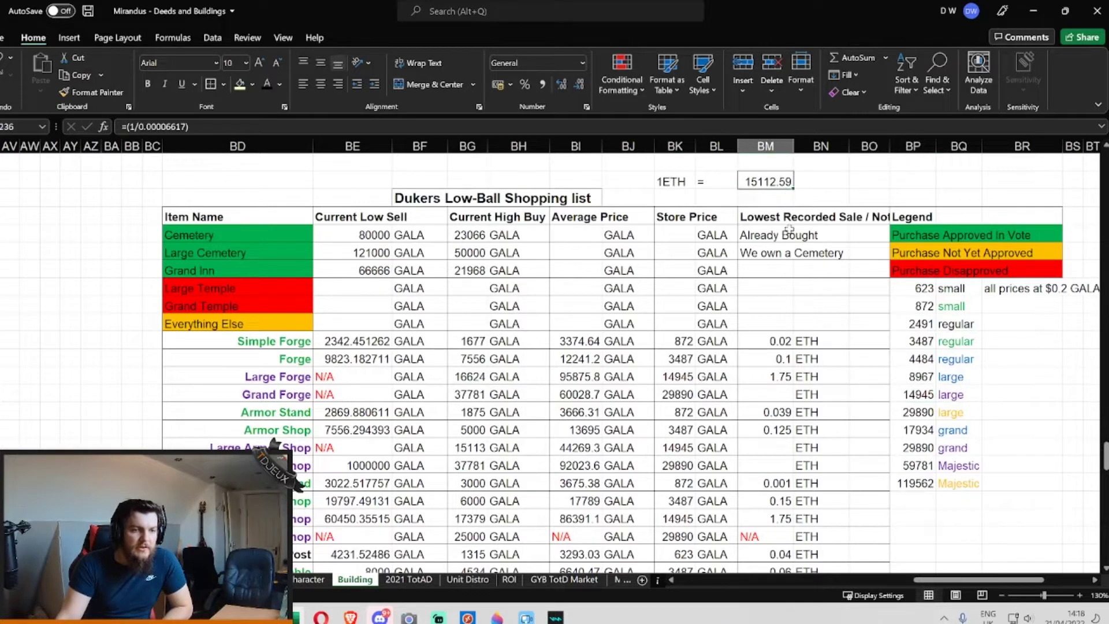
{"action": "scroll", "coordinate": [785, 247], "scroll_direction": "down", "scroll_amount": 2}
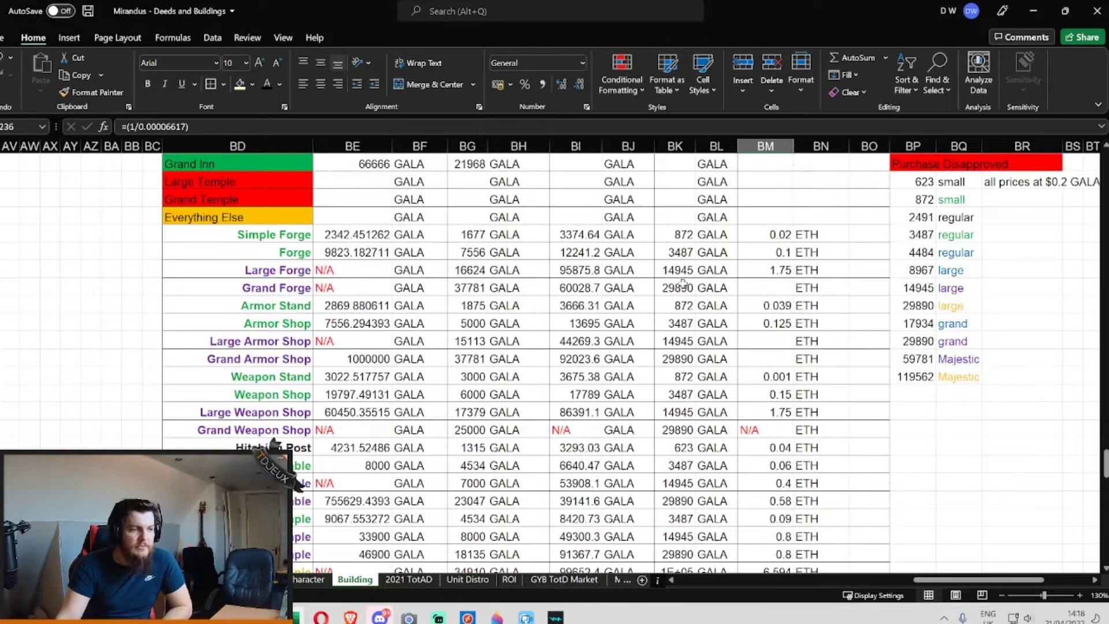
{"action": "scroll", "coordinate": [570, 294], "scroll_direction": "up", "scroll_amount": 2}
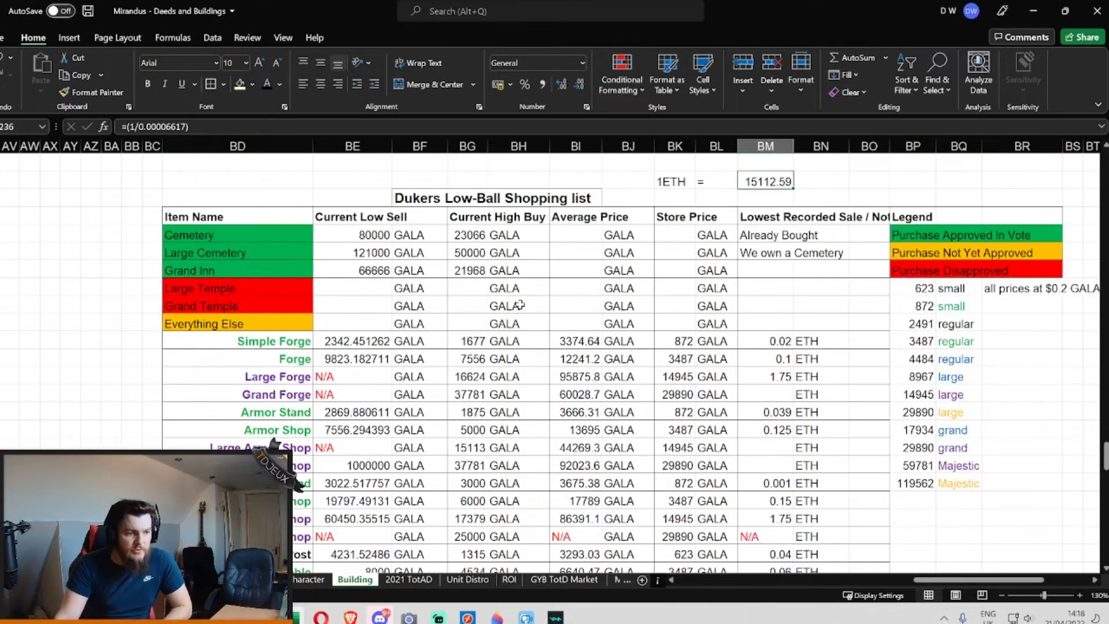
Examine the Simple Forge row's current low sell, current high buy, average price and store price cells.
{"action": "left_click", "coordinate": [276, 344]}
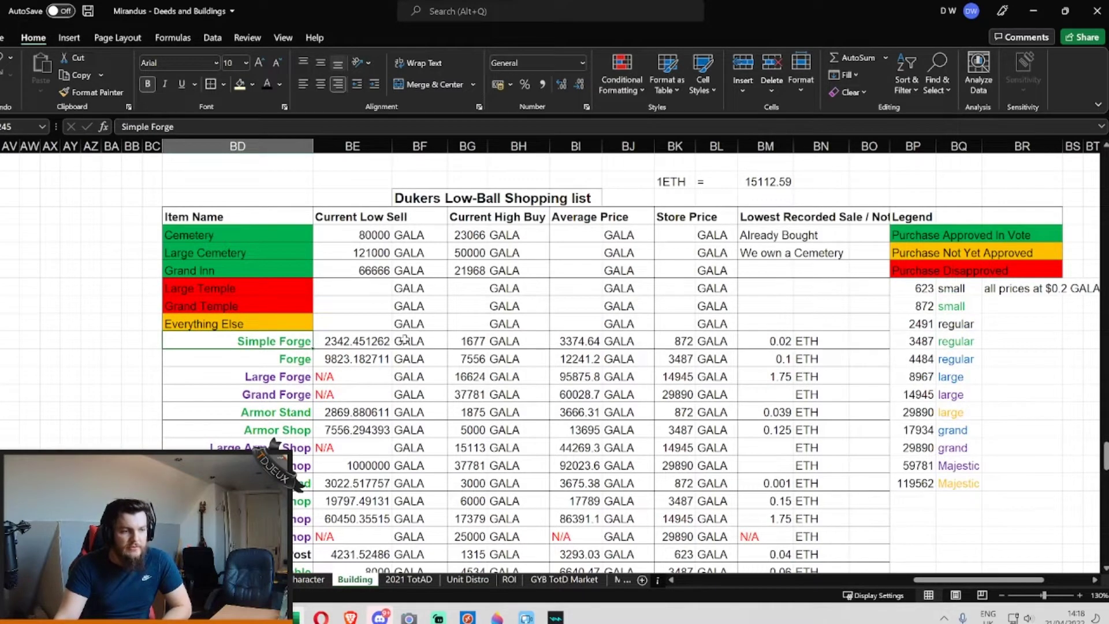
{"action": "left_click", "coordinate": [382, 343]}
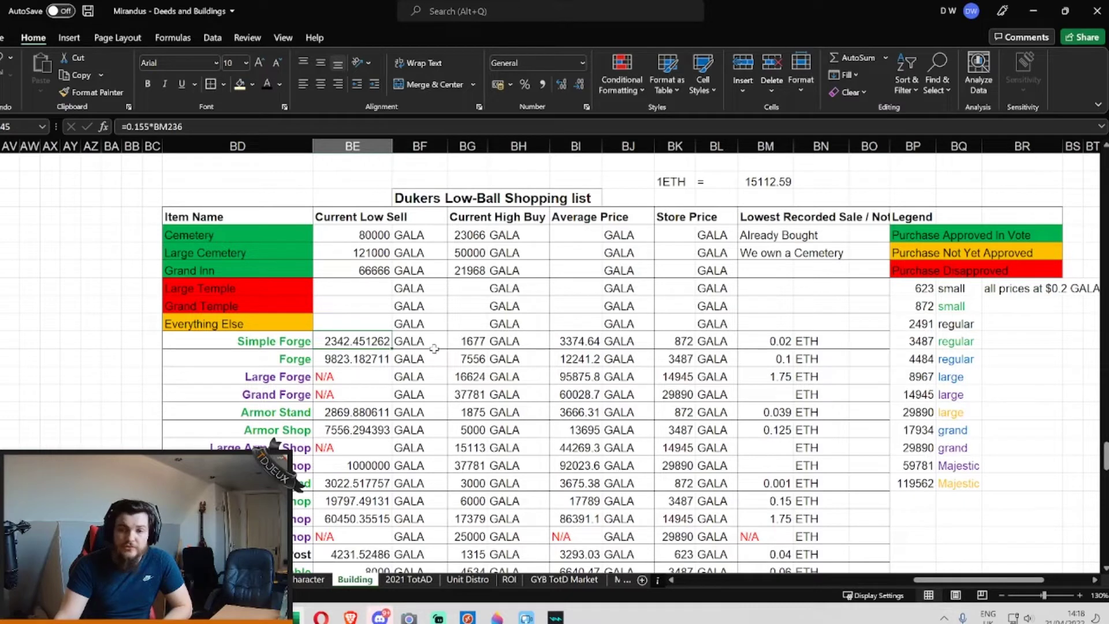
{"action": "left_click", "coordinate": [477, 340]}
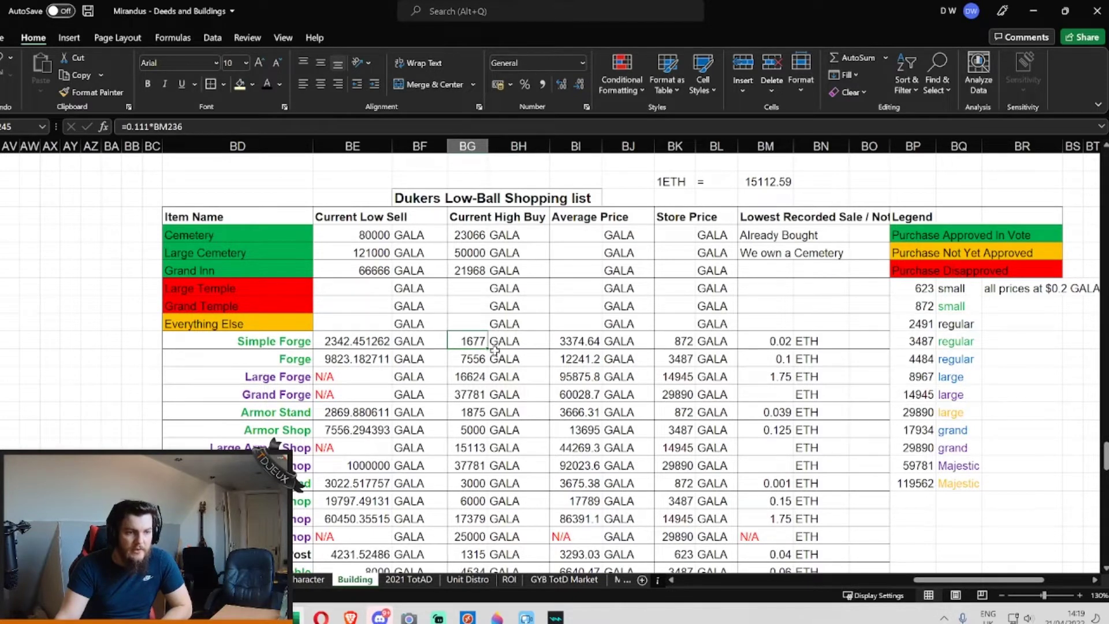
{"action": "left_click", "coordinate": [555, 343]}
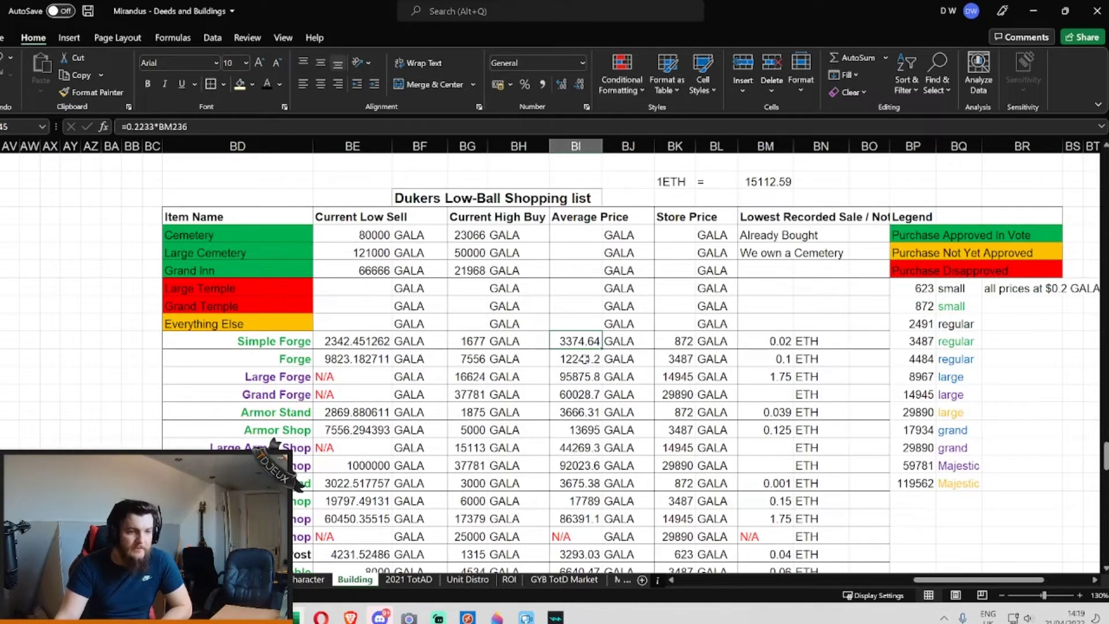
{"action": "left_click", "coordinate": [685, 343]}
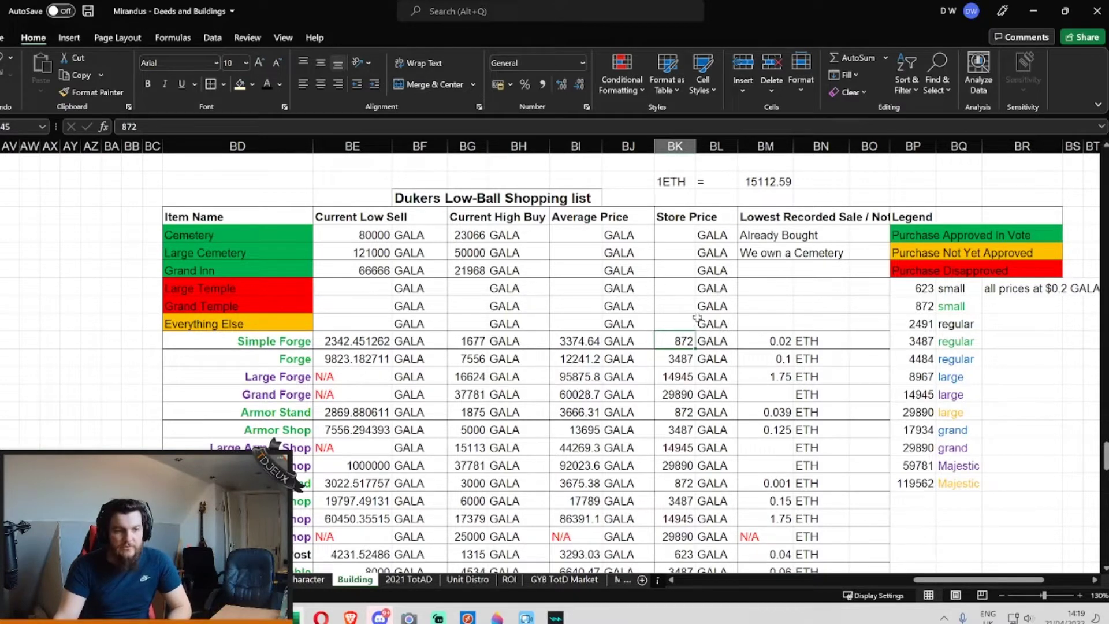
{"action": "left_click", "coordinate": [345, 341]}
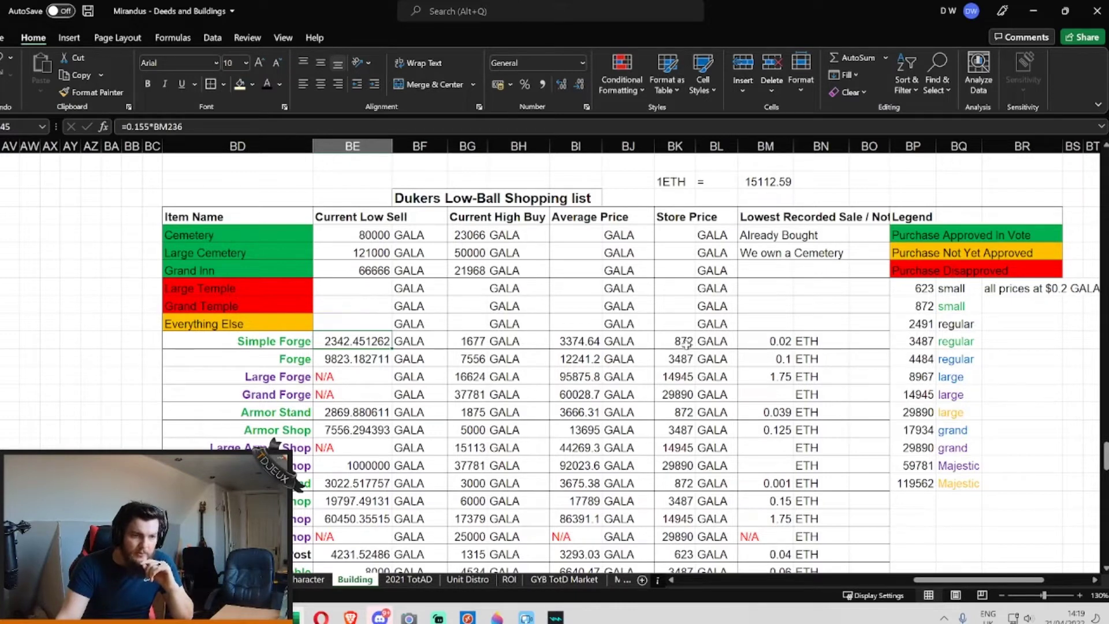
{"action": "left_click", "coordinate": [494, 340]}
{"action": "left_click", "coordinate": [475, 342]}
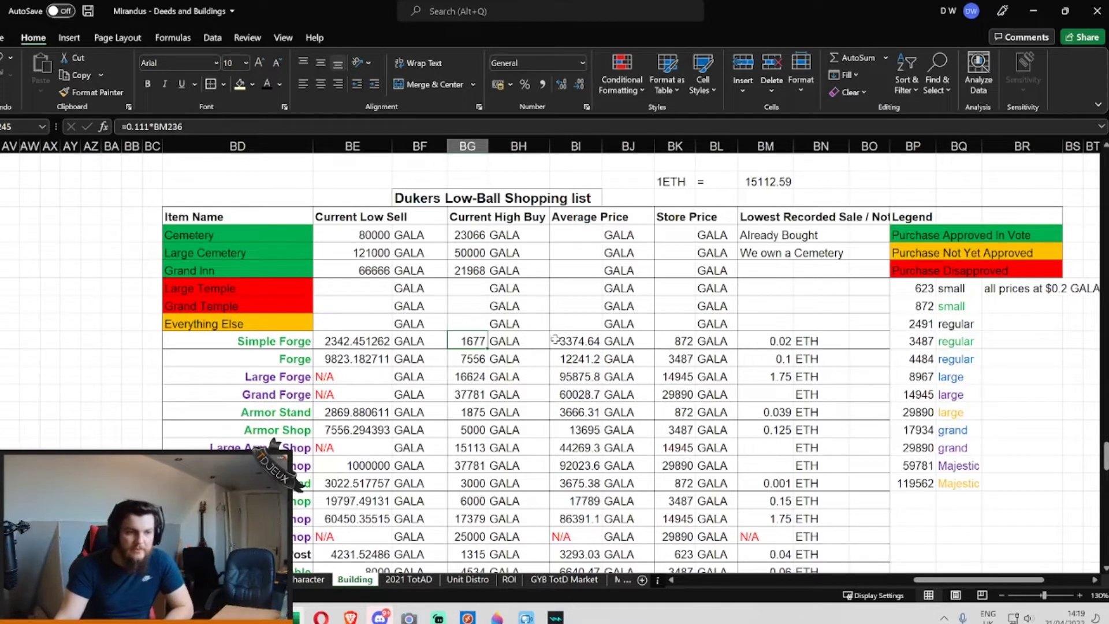
{"action": "left_click", "coordinate": [585, 338]}
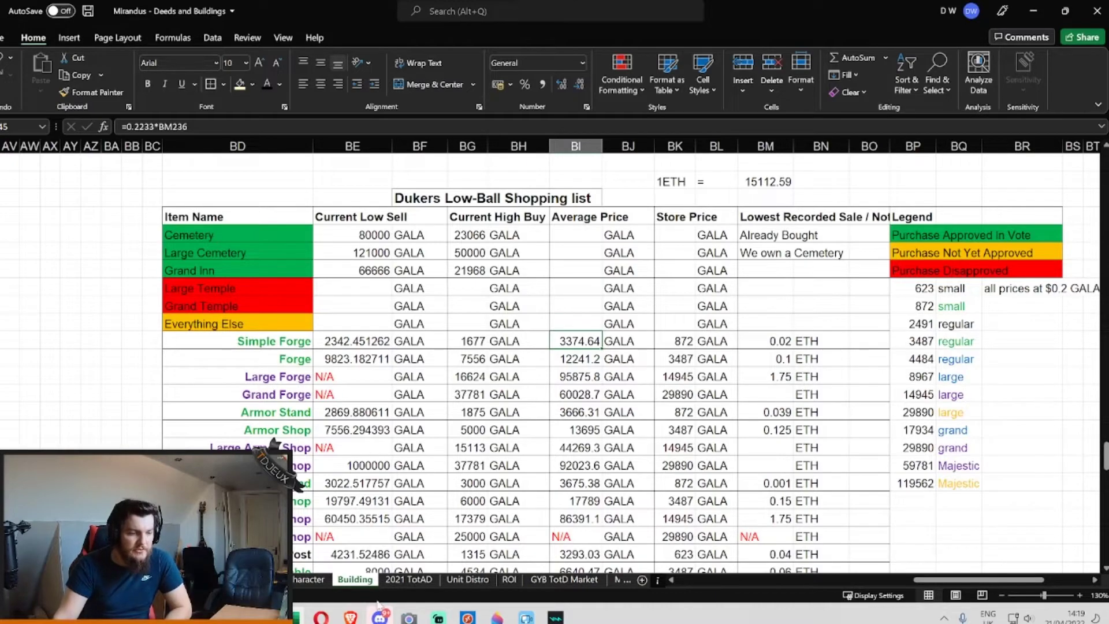
Switch back to the Mirandus collection on OpenSea, find the Simple Forge building and open its item page.
{"action": "mouse_move", "coordinate": [350, 615]}
{"action": "left_click", "coordinate": [361, 543]}
{"action": "scroll", "coordinate": [606, 368], "scroll_direction": "down", "scroll_amount": 10}
{"action": "scroll", "coordinate": [610, 365], "scroll_direction": "up", "scroll_amount": 2}
{"action": "scroll", "coordinate": [610, 365], "scroll_direction": "up", "scroll_amount": 4}
{"action": "scroll", "coordinate": [607, 370], "scroll_direction": "up", "scroll_amount": 8}
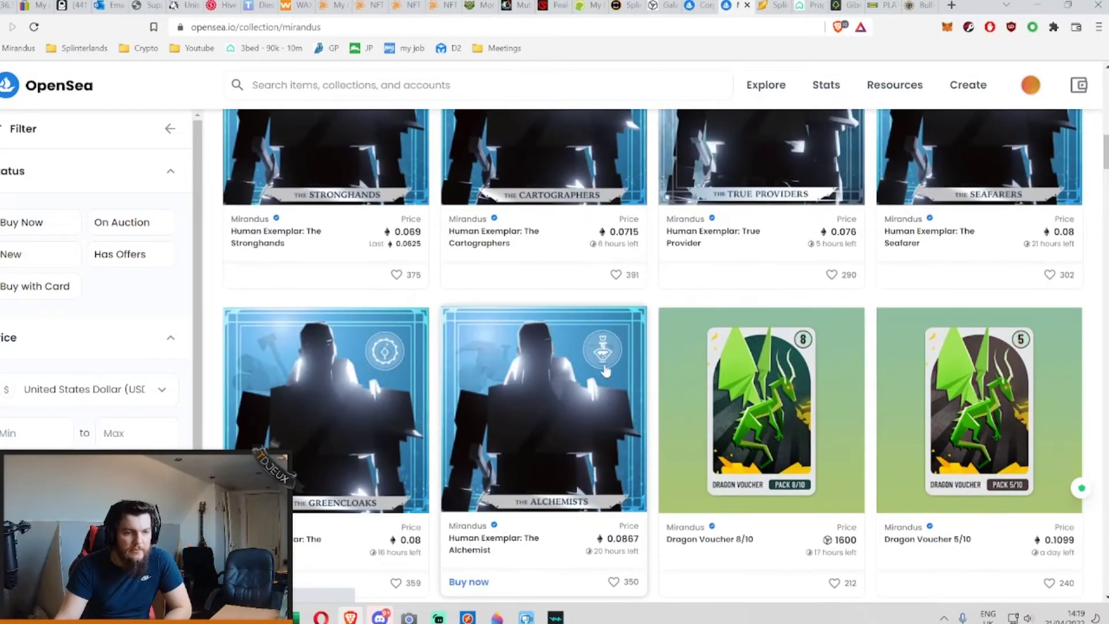
{"action": "scroll", "coordinate": [605, 370], "scroll_direction": "up", "scroll_amount": 6}
{"action": "scroll", "coordinate": [612, 367], "scroll_direction": "down", "scroll_amount": 20}
{"action": "scroll", "coordinate": [615, 365], "scroll_direction": "down", "scroll_amount": 20}
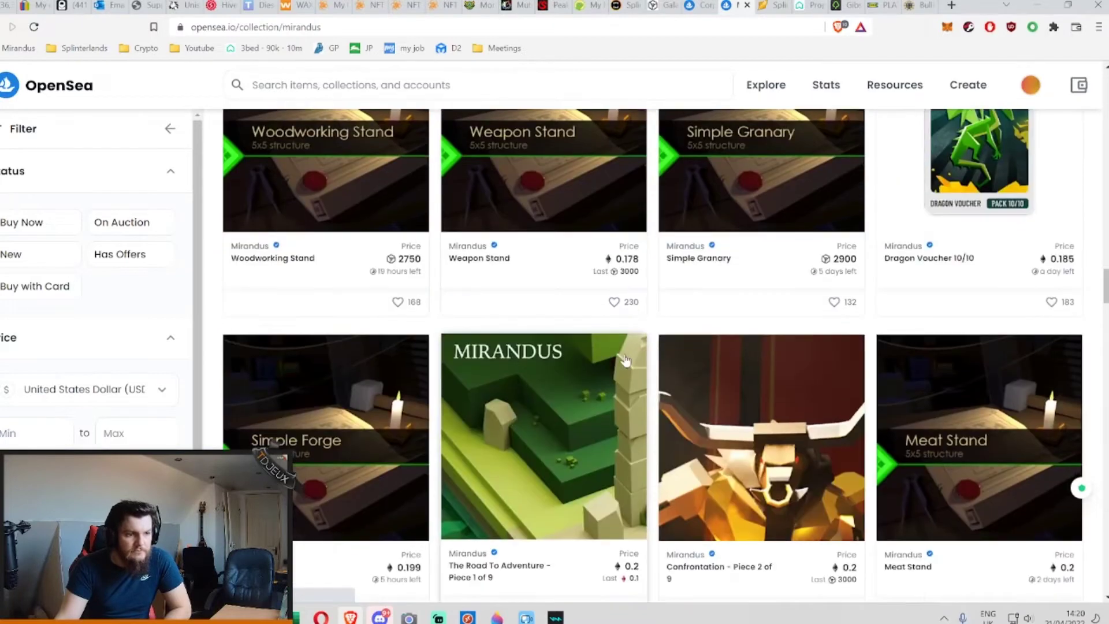
{"action": "scroll", "coordinate": [626, 359], "scroll_direction": "down", "scroll_amount": 1}
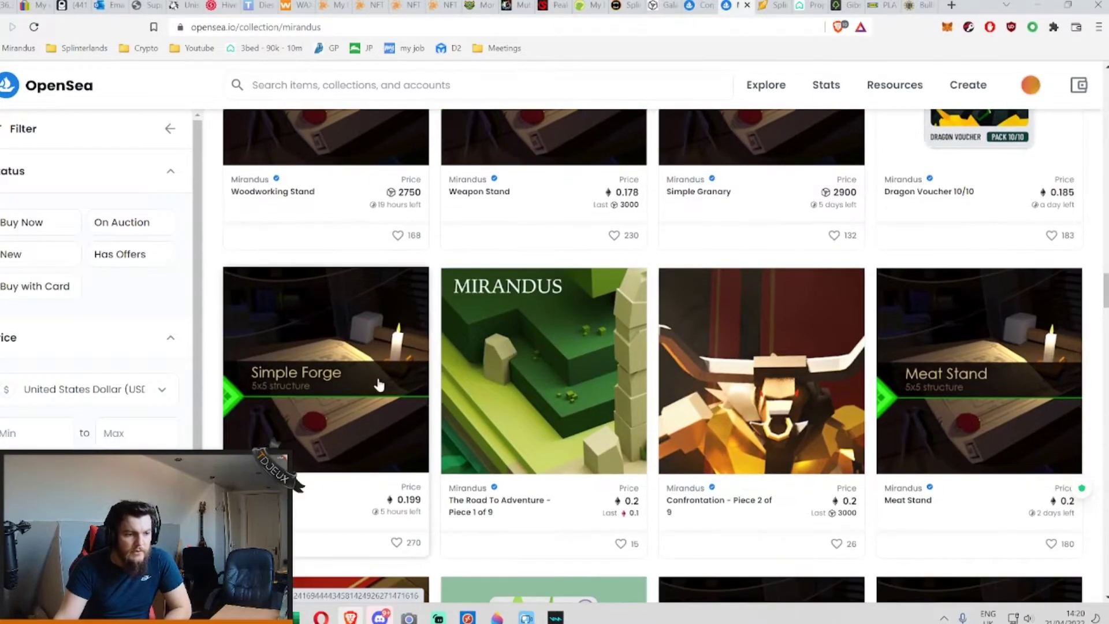
{"action": "left_click", "coordinate": [379, 384]}
Examine the Simple Forge's current price, all-time price history graph, average price and listings.
{"action": "scroll", "coordinate": [630, 323], "scroll_direction": "down", "scroll_amount": 7}
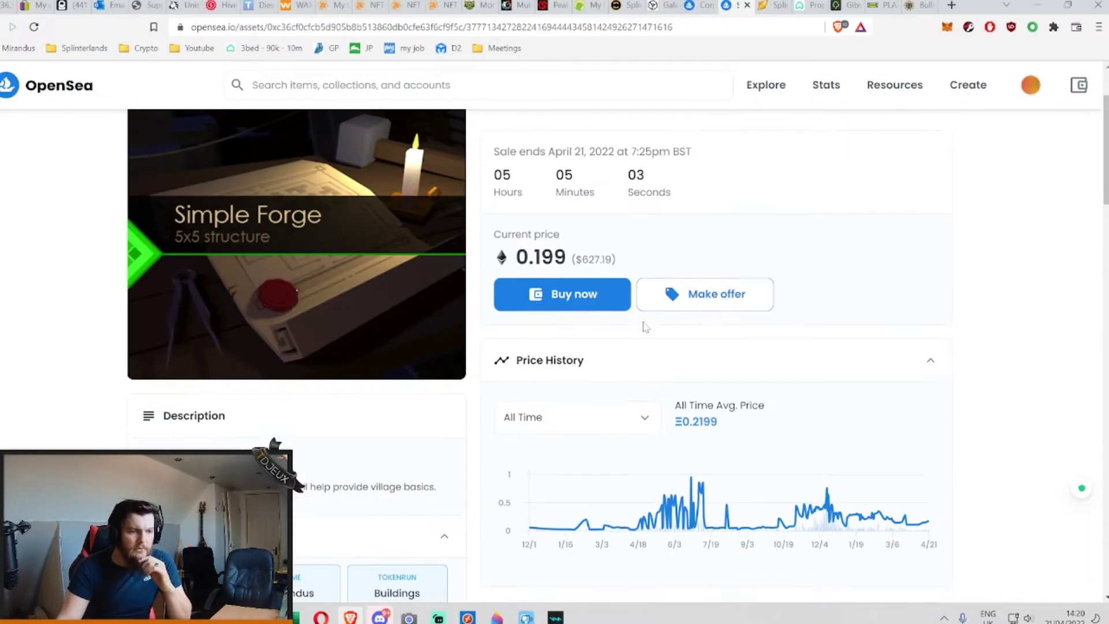
{"action": "scroll", "coordinate": [644, 318], "scroll_direction": "up", "scroll_amount": 1}
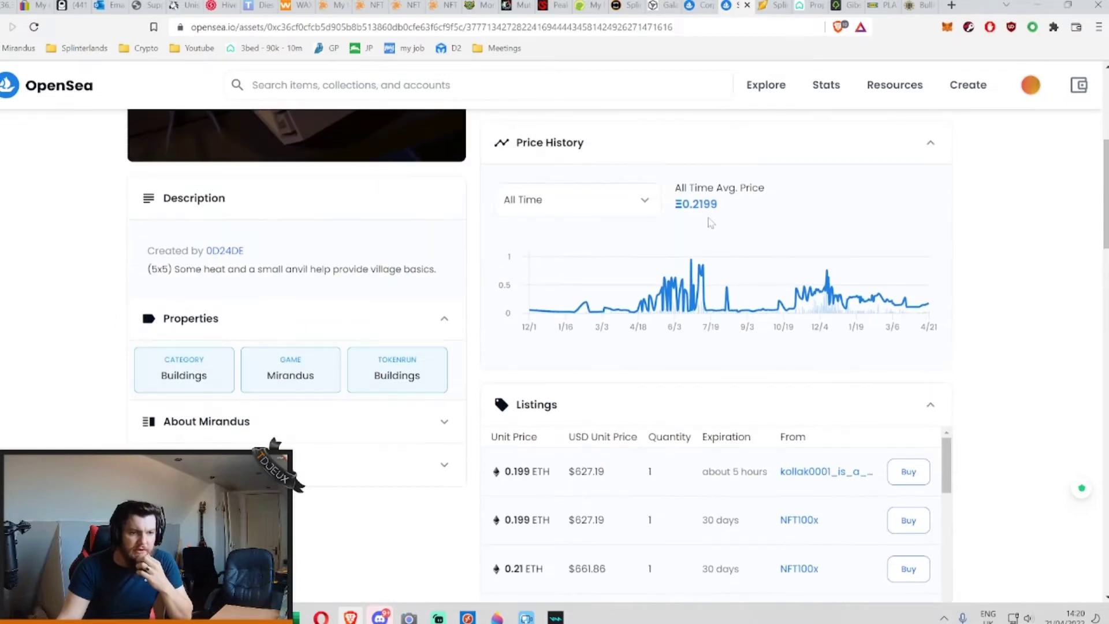
{"action": "scroll", "coordinate": [729, 220], "scroll_direction": "down", "scroll_amount": 2}
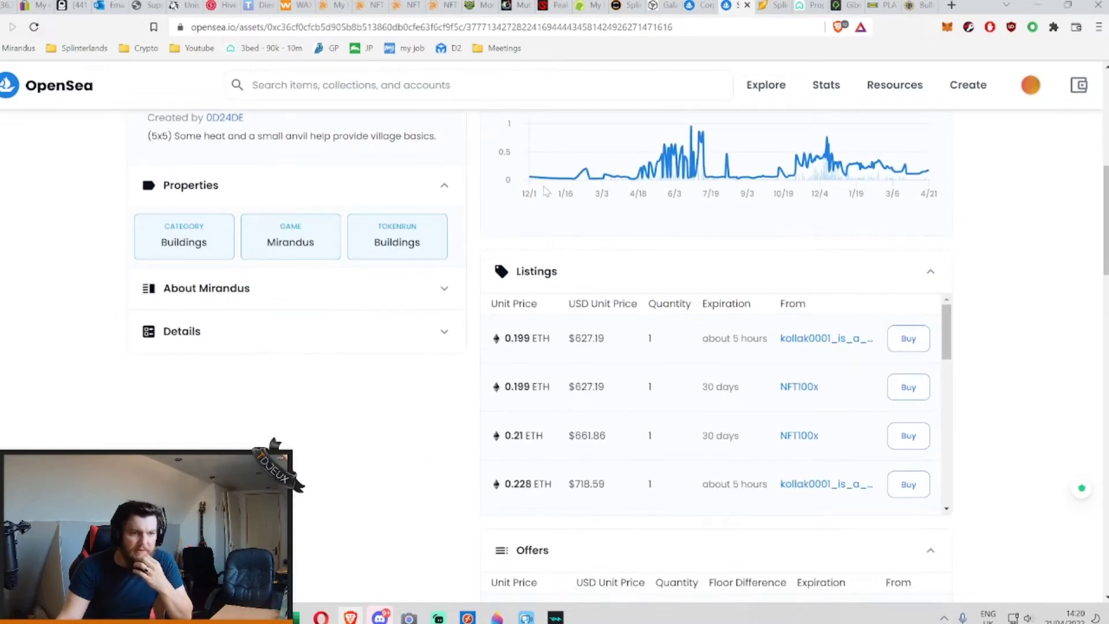
{"action": "scroll", "coordinate": [699, 242], "scroll_direction": "up", "scroll_amount": 5}
{"action": "scroll", "coordinate": [692, 256], "scroll_direction": "down", "scroll_amount": 1}
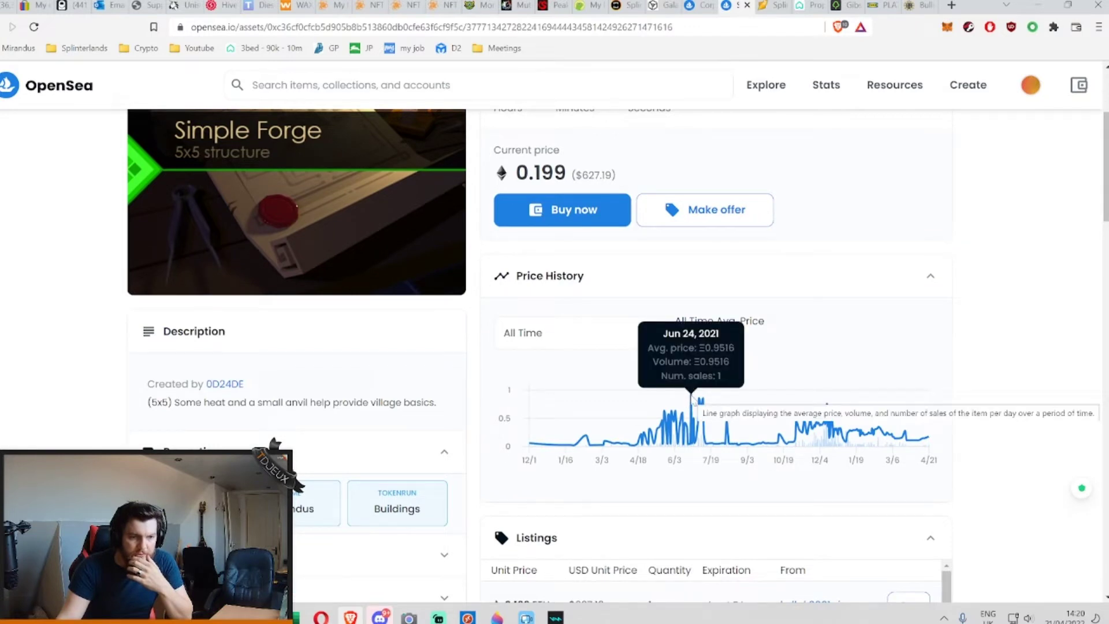
{"action": "mouse_move", "coordinate": [676, 410]}
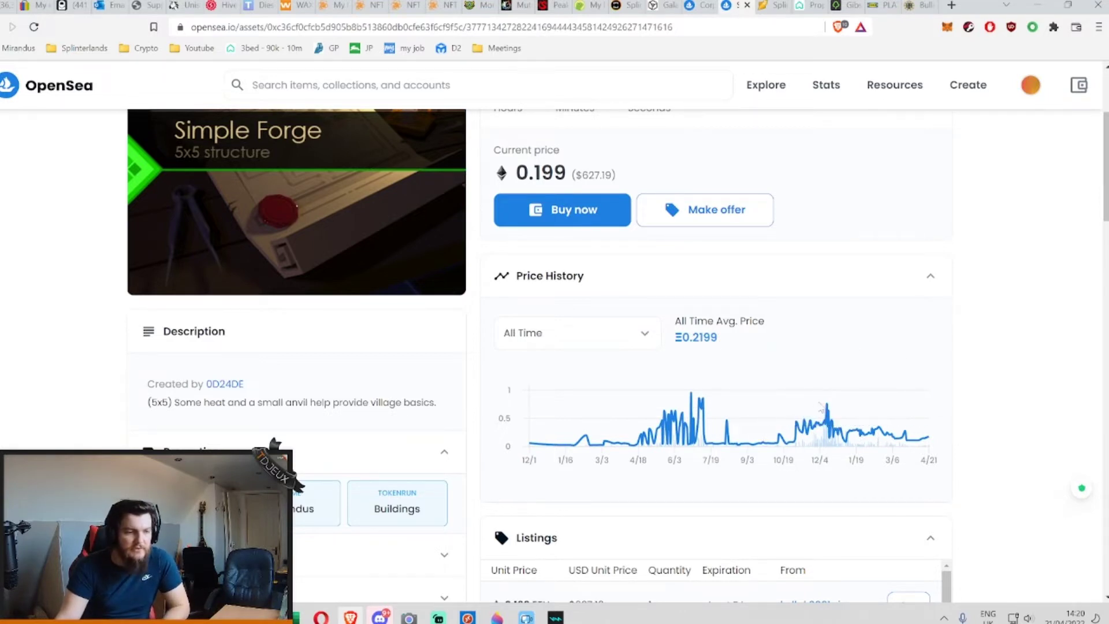
{"action": "scroll", "coordinate": [861, 406], "scroll_direction": "down", "scroll_amount": 1}
{"action": "scroll", "coordinate": [867, 405], "scroll_direction": "down", "scroll_amount": 1}
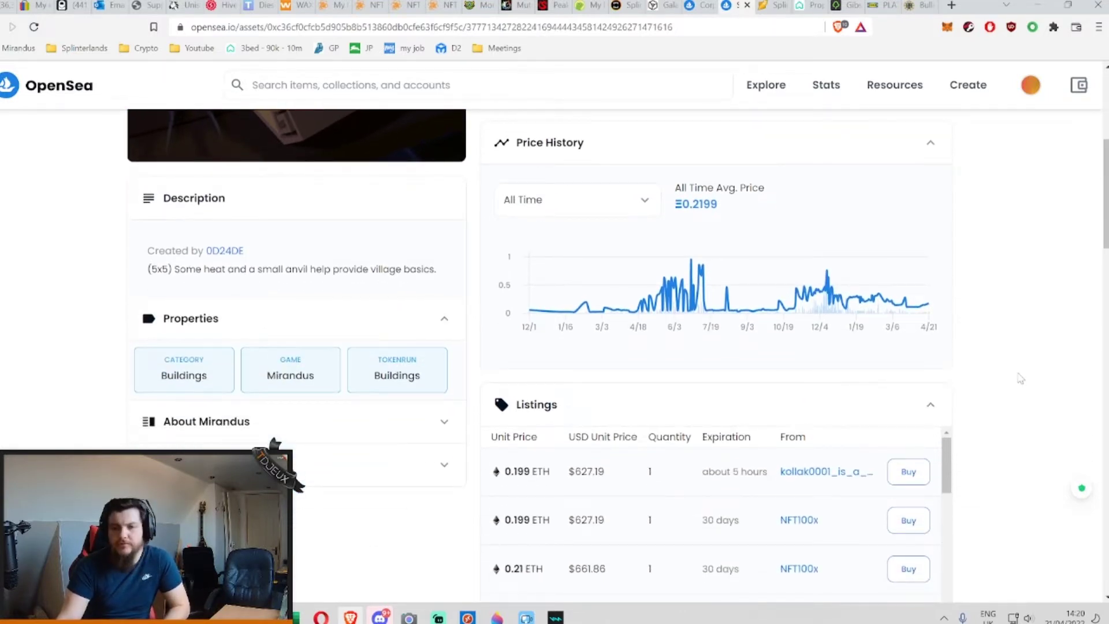
Recheck the Simple Forge's current price on OpenSea, then switch to the Excel workbook and inspect its average and store price cells.
{"action": "scroll", "coordinate": [1007, 365], "scroll_direction": "up", "scroll_amount": 4}
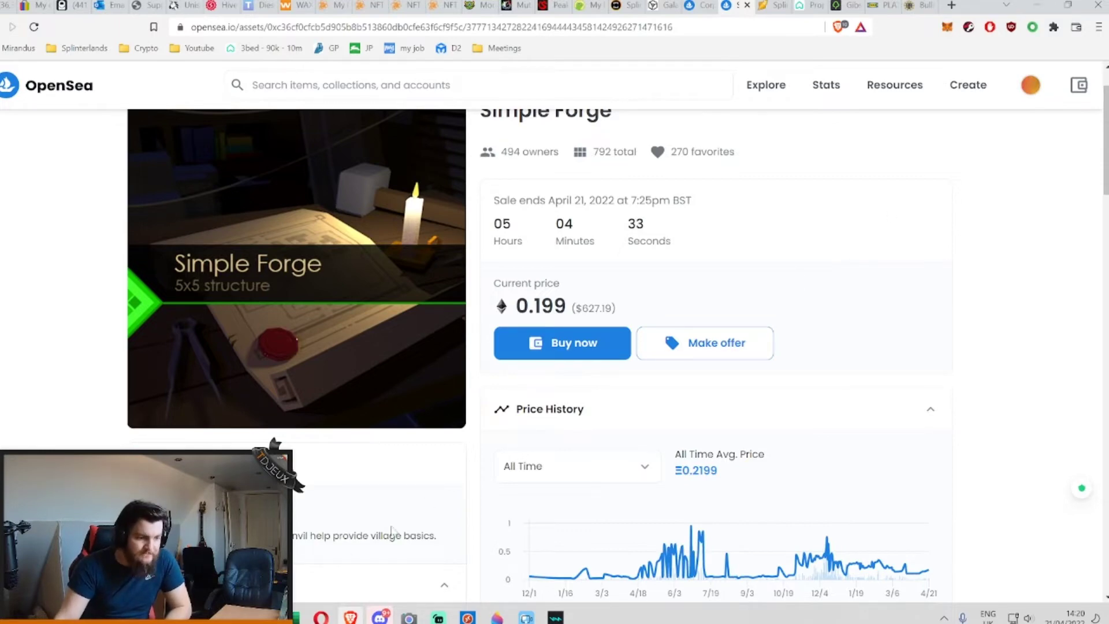
{"action": "left_click", "coordinate": [296, 616]}
{"action": "left_click", "coordinate": [627, 288]}
{"action": "left_click", "coordinate": [595, 335]}
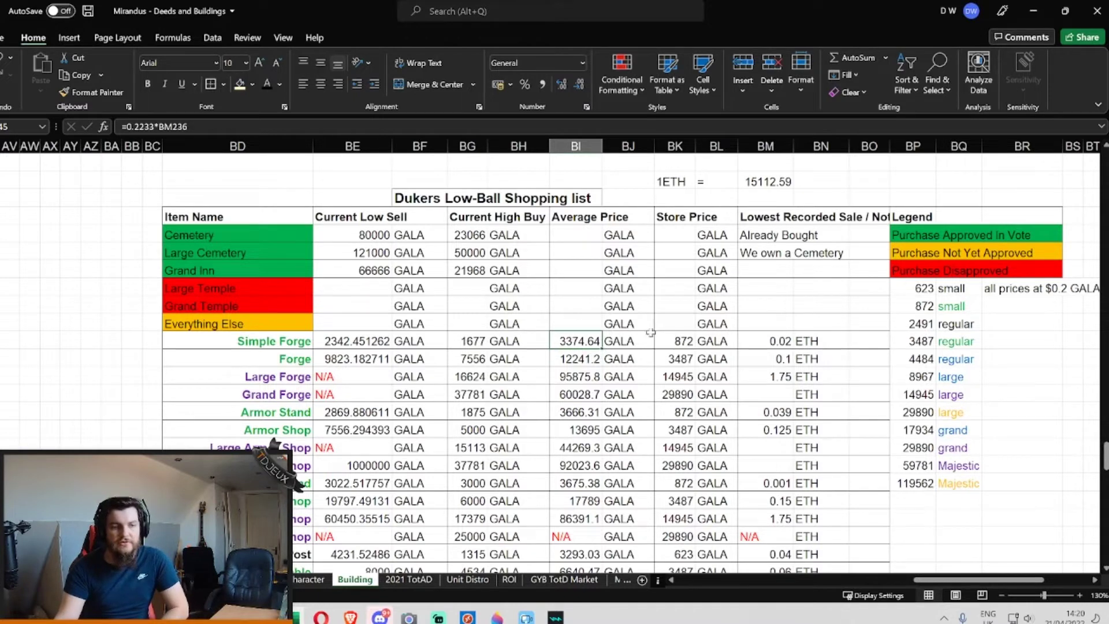
{"action": "left_click", "coordinate": [676, 343]}
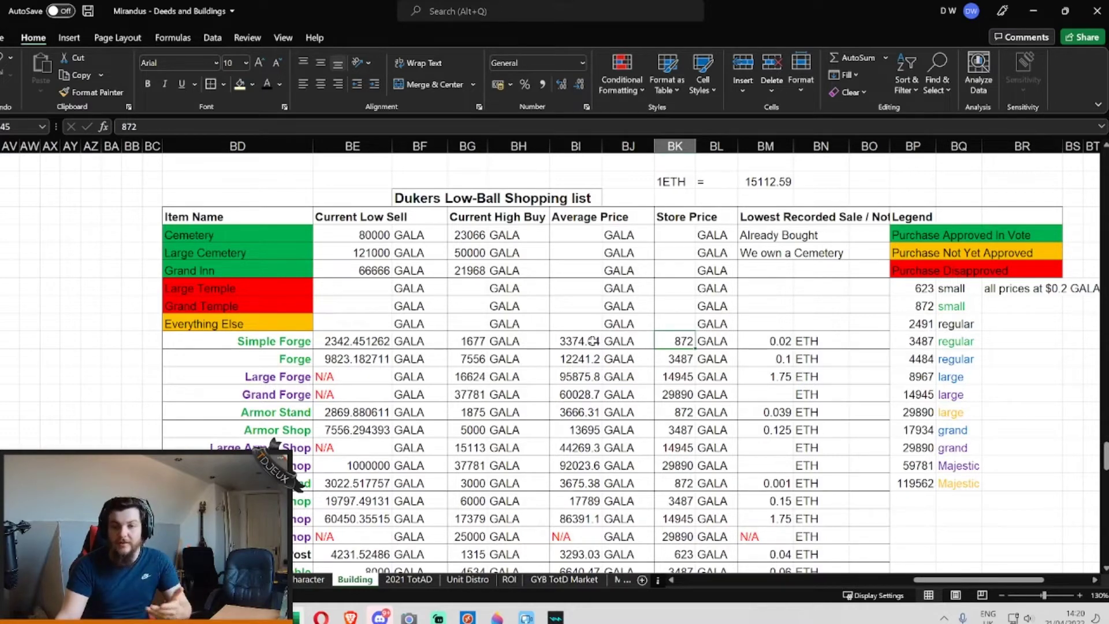
Look over the shopping list's building rows from Simple Forge down to the jewelers, comparing sell, buy, average and store prices.
{"action": "scroll", "coordinate": [517, 349], "scroll_direction": "down", "scroll_amount": 1}
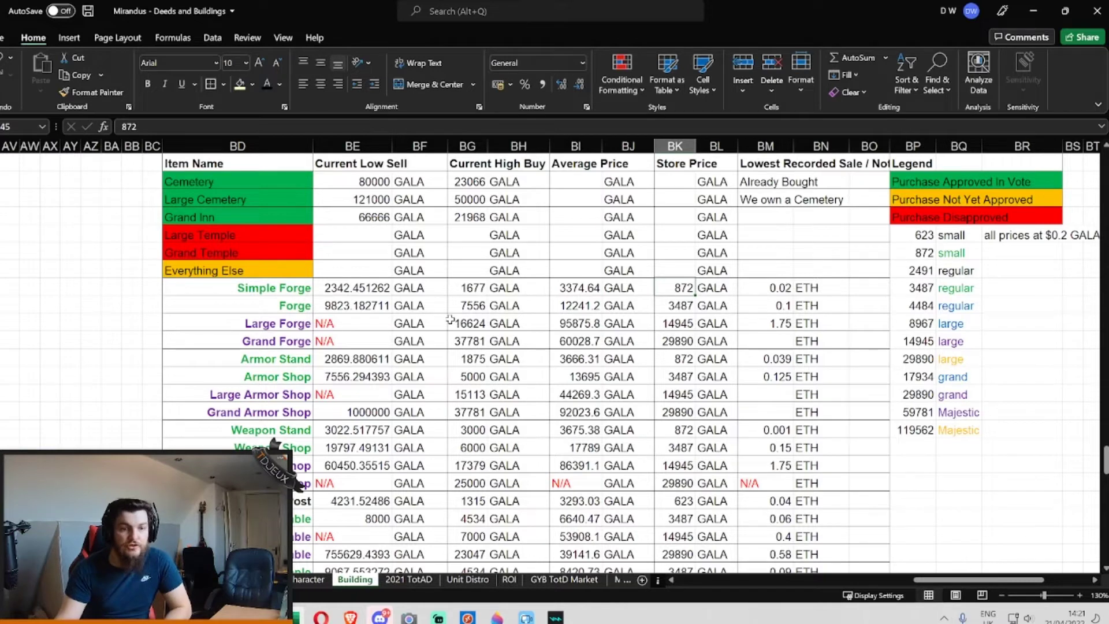
{"action": "scroll", "coordinate": [388, 299], "scroll_direction": "down", "scroll_amount": 1}
{"action": "scroll", "coordinate": [387, 299], "scroll_direction": "down", "scroll_amount": 1}
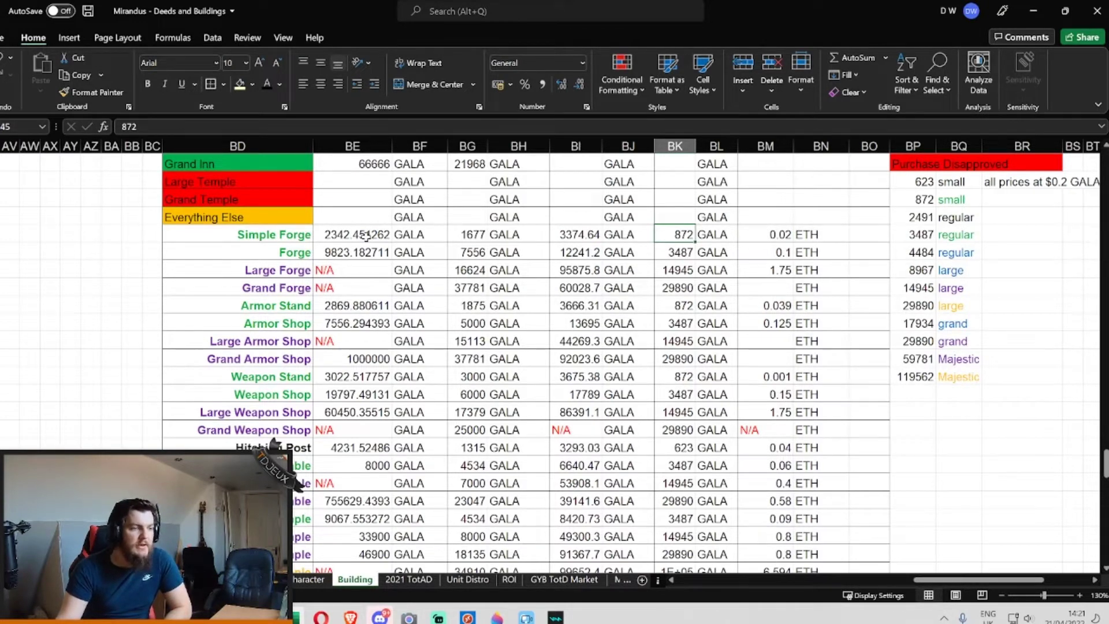
{"action": "scroll", "coordinate": [365, 235], "scroll_direction": "down", "scroll_amount": 1}
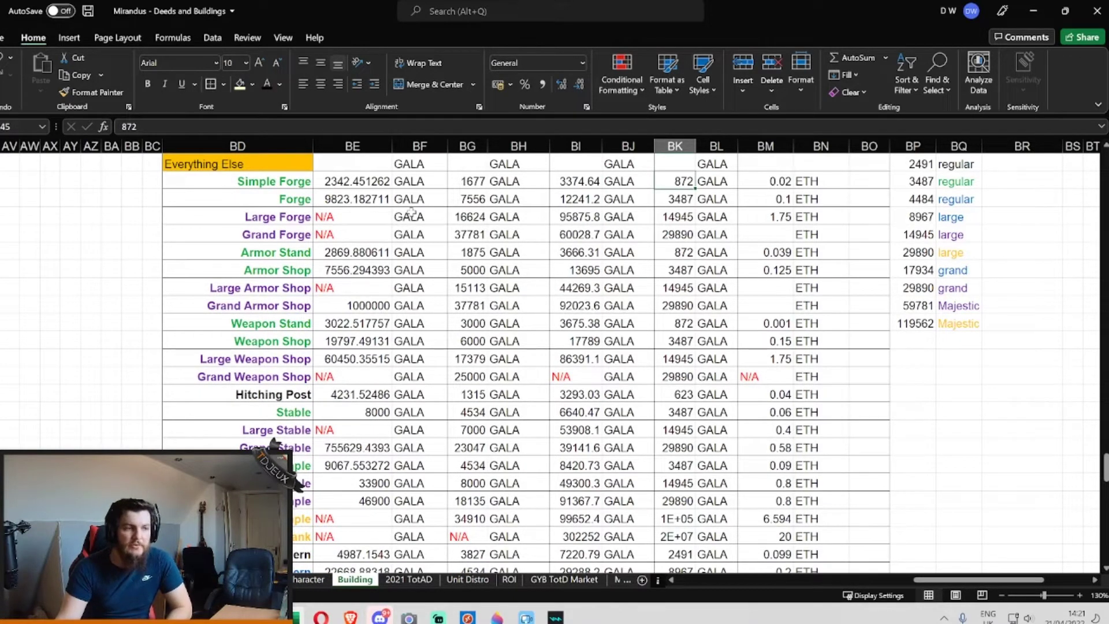
{"action": "scroll", "coordinate": [406, 213], "scroll_direction": "down", "scroll_amount": 1}
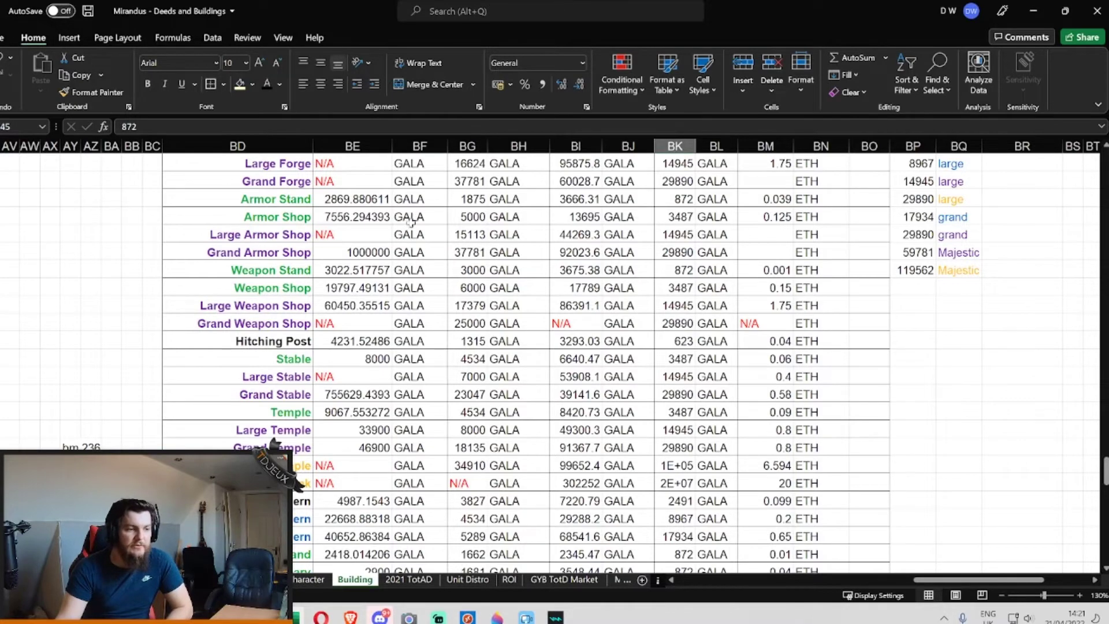
{"action": "scroll", "coordinate": [410, 221], "scroll_direction": "down", "scroll_amount": 1}
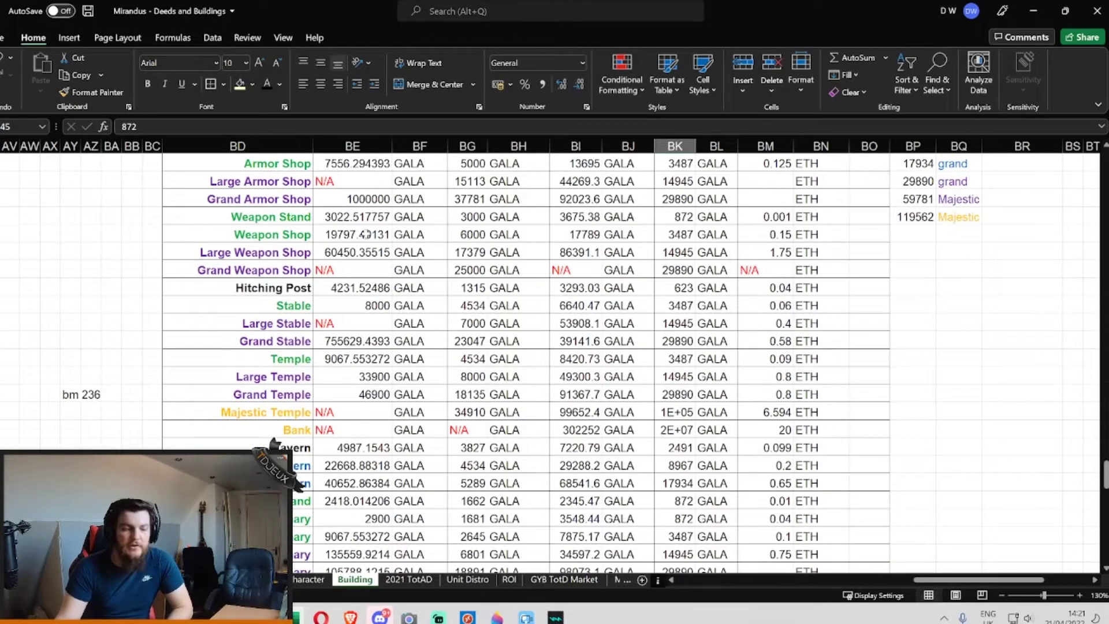
{"action": "scroll", "coordinate": [381, 234], "scroll_direction": "down", "scroll_amount": 1}
{"action": "scroll", "coordinate": [385, 234], "scroll_direction": "down", "scroll_amount": 1}
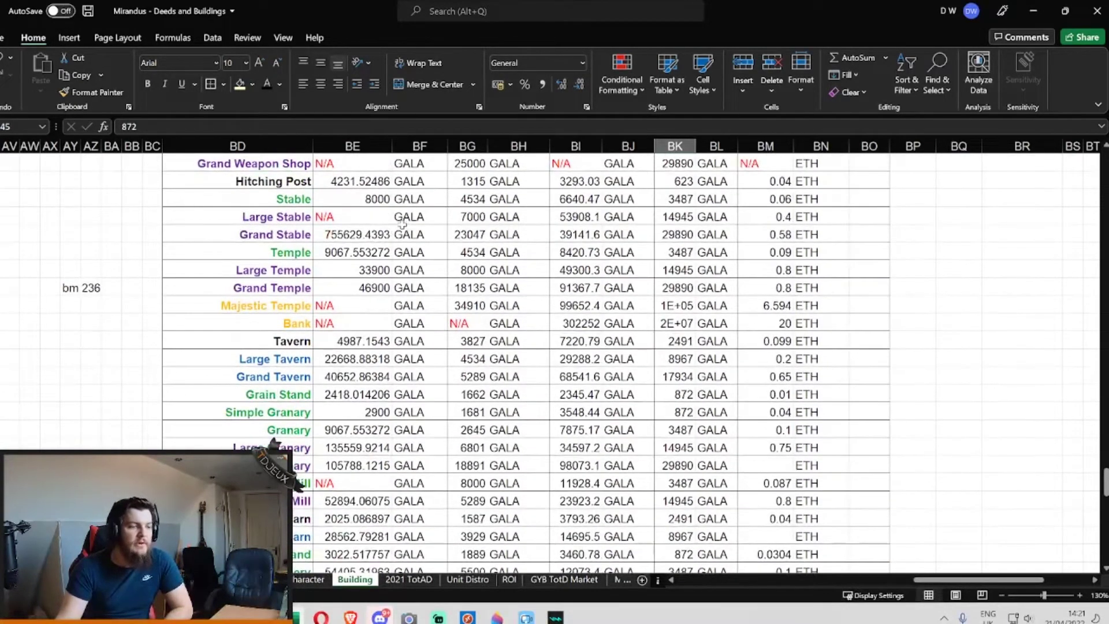
{"action": "scroll", "coordinate": [405, 225], "scroll_direction": "down", "scroll_amount": 2}
{"action": "scroll", "coordinate": [404, 225], "scroll_direction": "down", "scroll_amount": 2}
{"action": "scroll", "coordinate": [404, 225], "scroll_direction": "down", "scroll_amount": 6}
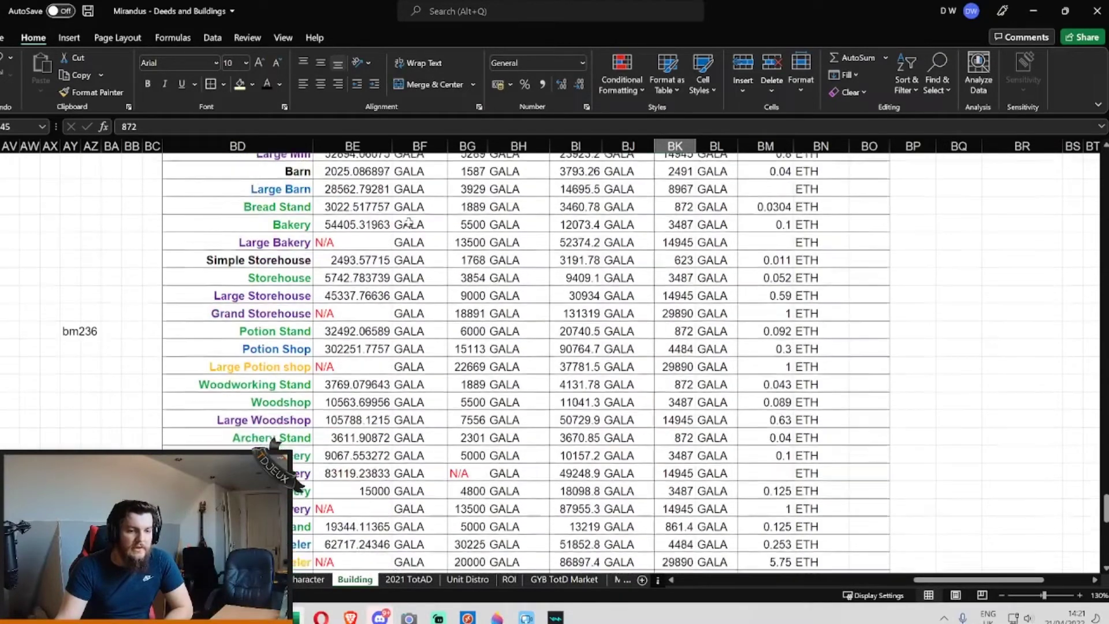
{"action": "scroll", "coordinate": [414, 221], "scroll_direction": "up", "scroll_amount": 12}
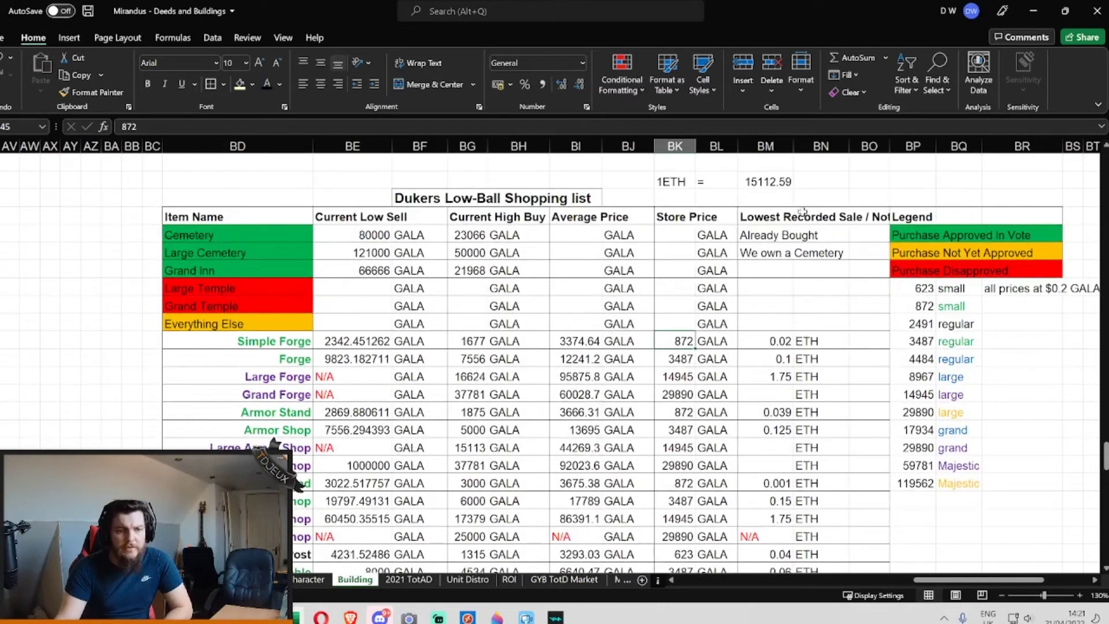
Inspect the Lowest Recorded Sale / Notes heading and the ETH to GALA conversion value above it.
{"action": "left_click", "coordinate": [768, 218]}
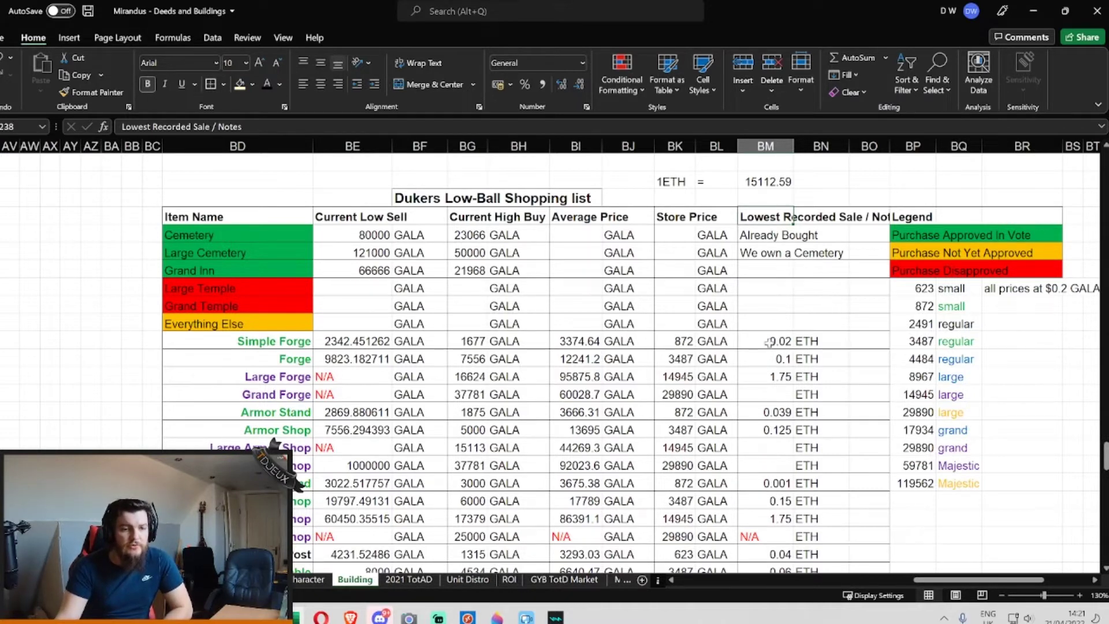
{"action": "left_click", "coordinate": [760, 182]}
{"action": "left_click", "coordinate": [823, 189]}
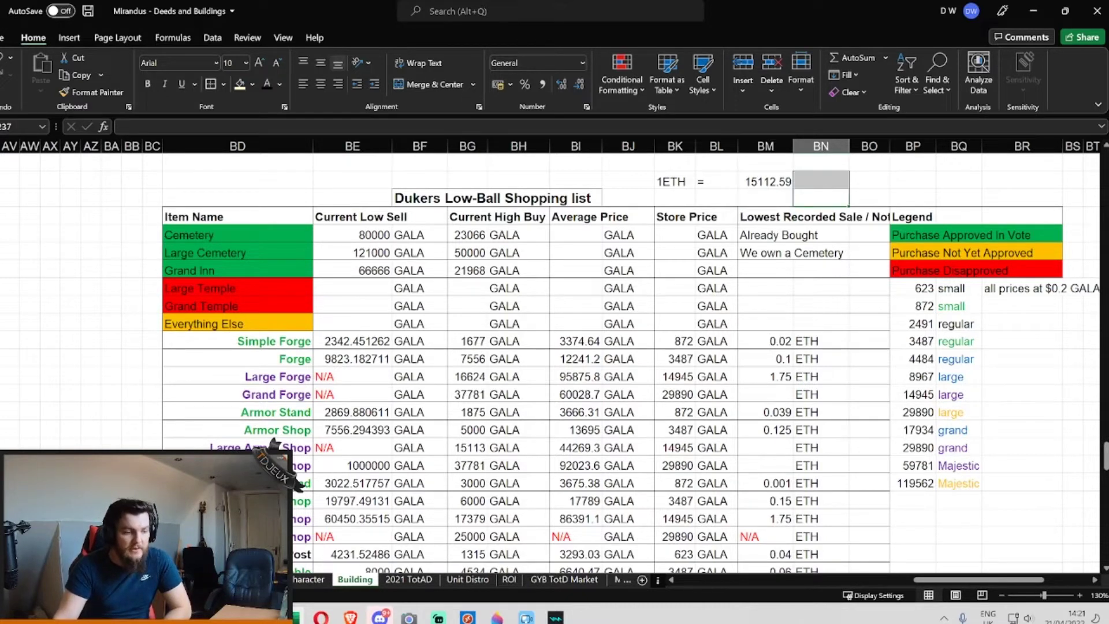
Convert the Simple Forge's lowest recorded sale to GALA by calculating 15112 × 0.02 in Calculator, then close Calculator.
{"action": "left_click", "coordinate": [304, 548]}
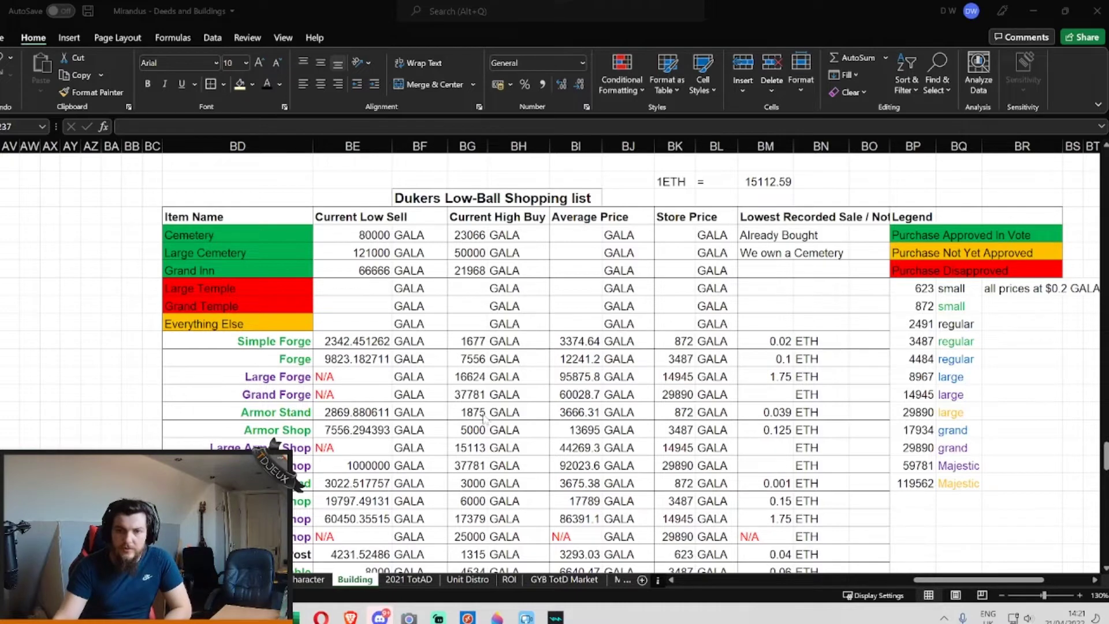
{"action": "left_click_drag", "start_coordinate": [1069, 124], "coordinate": [430, 180]}
{"action": "type", "text": "15112"}
{"action": "type", "text": "*0.02"}
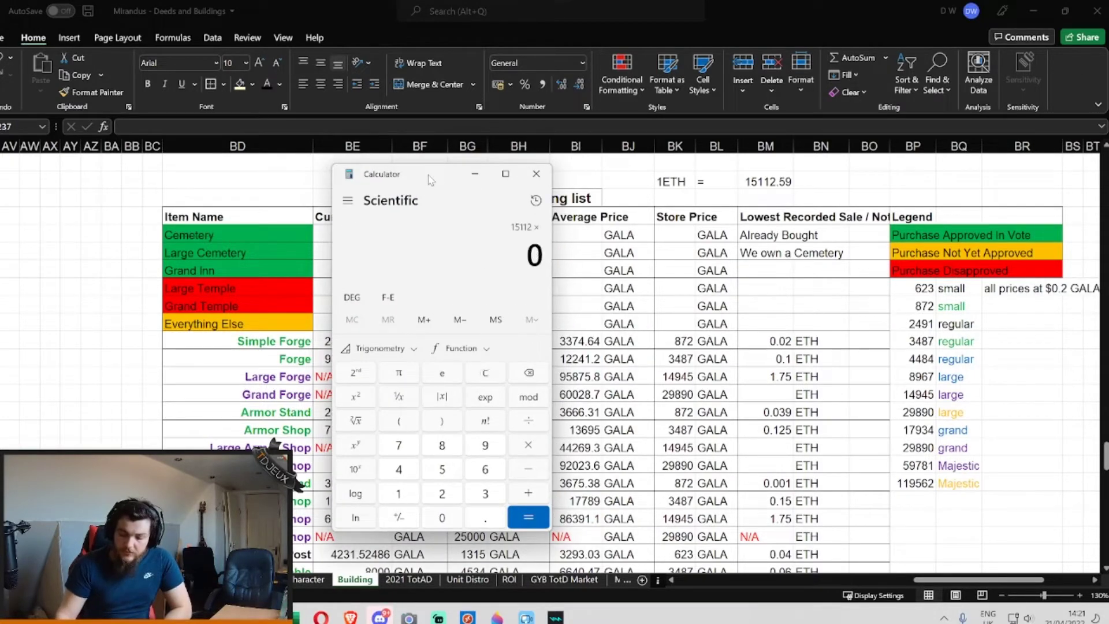
{"action": "key", "text": "Return"}
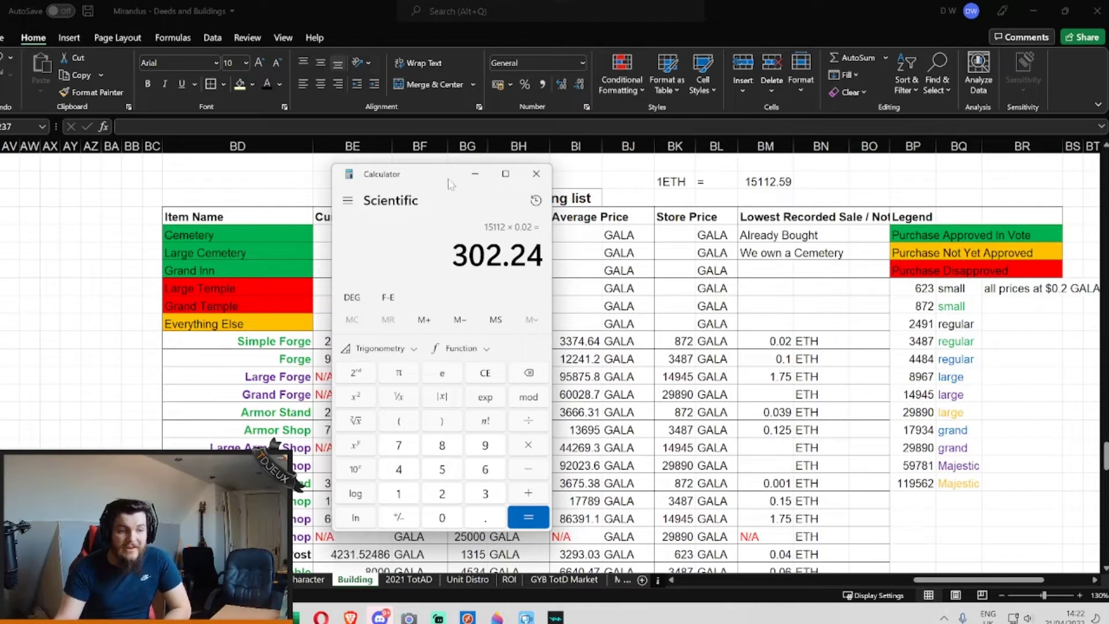
{"action": "left_click", "coordinate": [536, 174]}
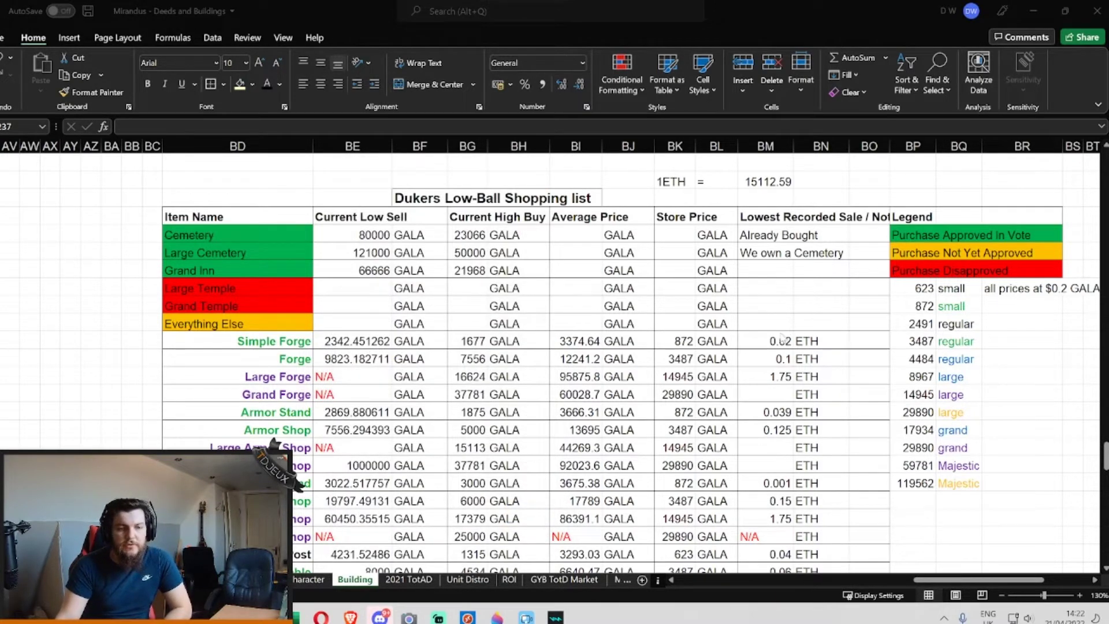
Check the Simple Forge's lowest recorded sale cell and review the building list through to the inn rows.
{"action": "left_click", "coordinate": [773, 342]}
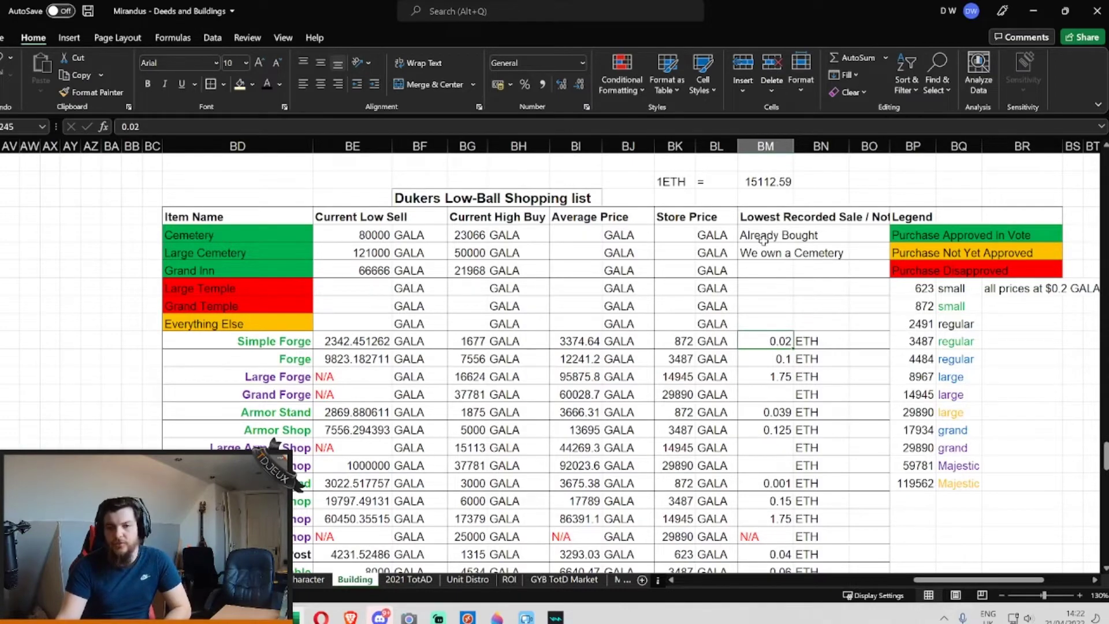
{"action": "scroll", "coordinate": [733, 244], "scroll_direction": "down", "scroll_amount": 1}
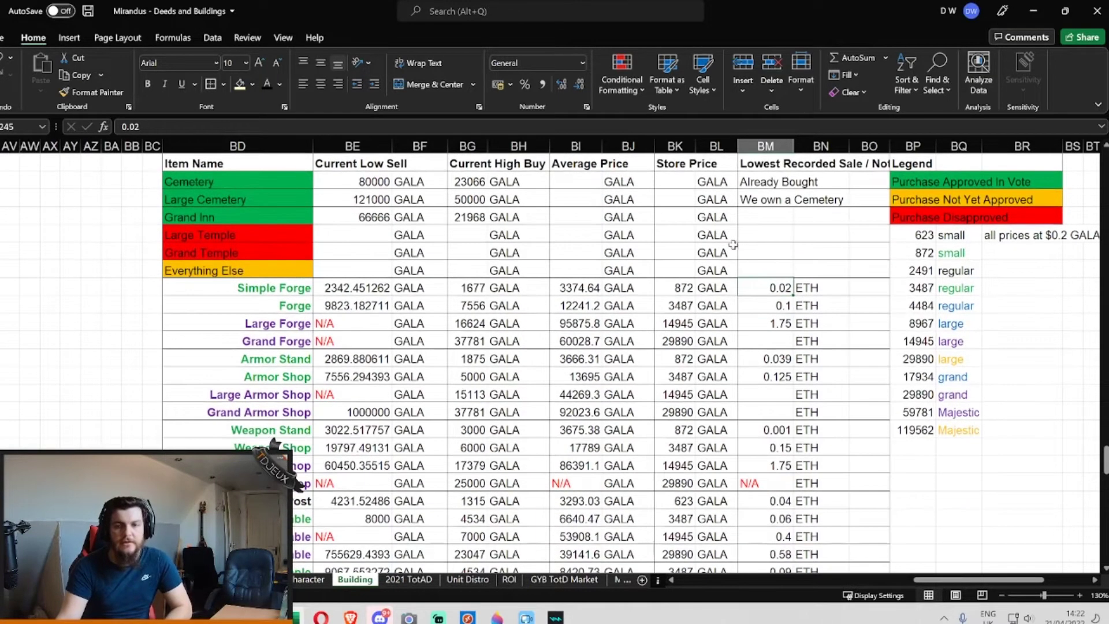
{"action": "scroll", "coordinate": [742, 239], "scroll_direction": "down", "scroll_amount": 8}
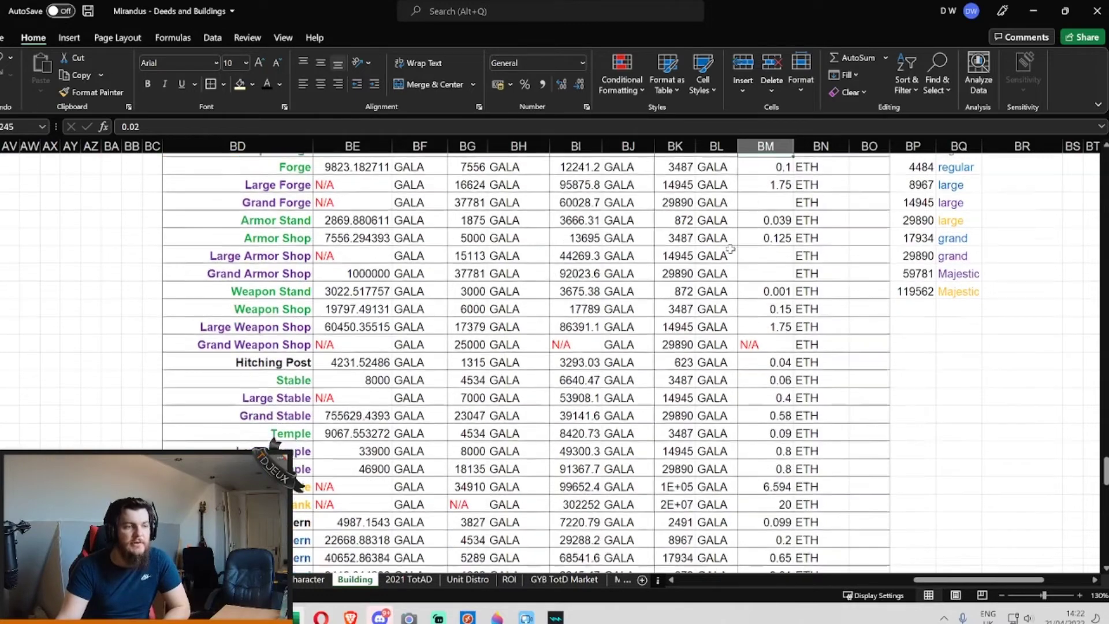
{"action": "scroll", "coordinate": [729, 251], "scroll_direction": "down", "scroll_amount": 3}
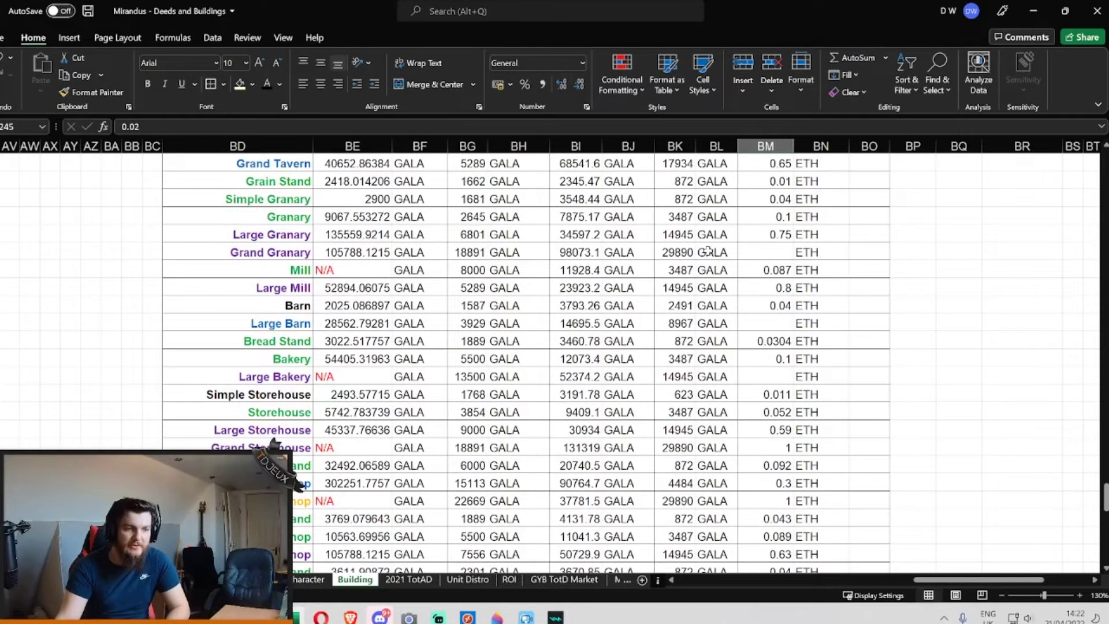
{"action": "scroll", "coordinate": [711, 251], "scroll_direction": "down", "scroll_amount": 2}
{"action": "scroll", "coordinate": [713, 246], "scroll_direction": "down", "scroll_amount": 2}
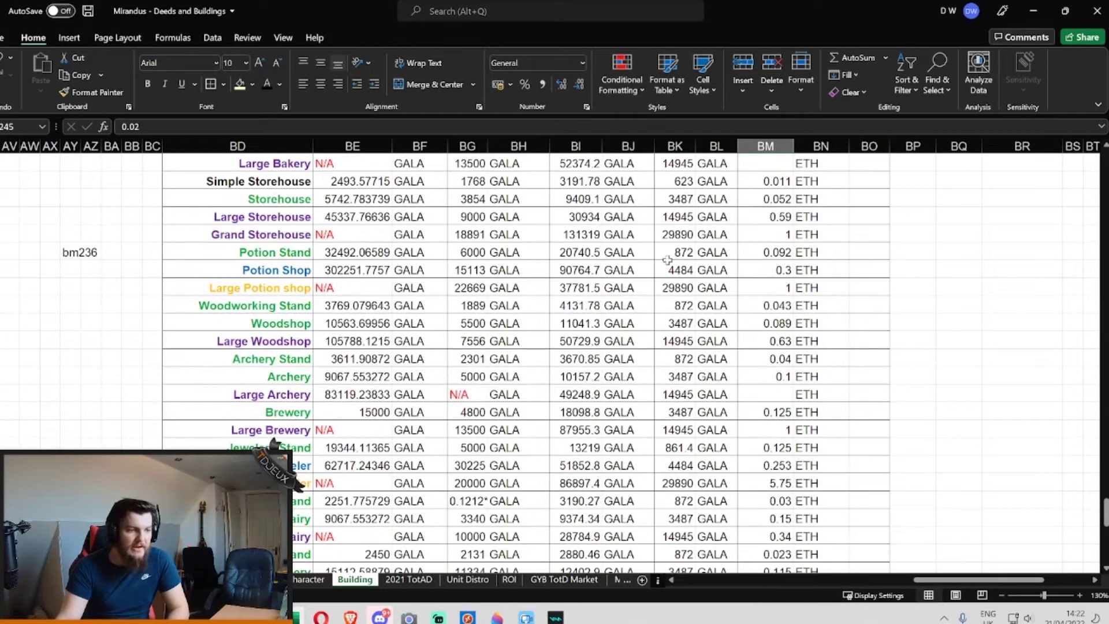
{"action": "scroll", "coordinate": [652, 261], "scroll_direction": "down", "scroll_amount": 4}
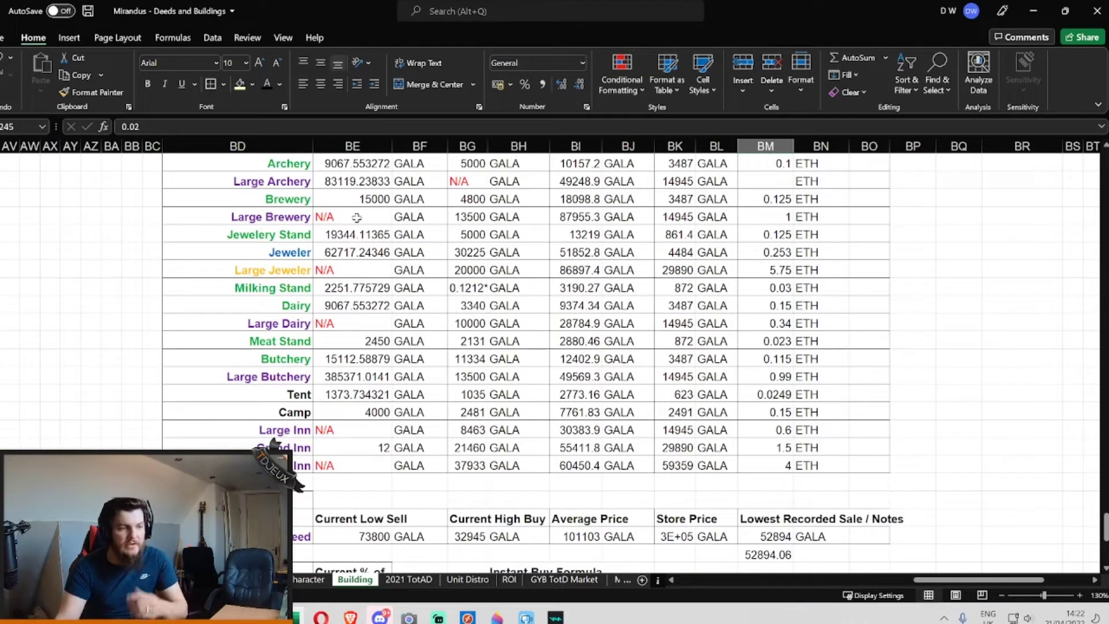
Examine the Large Brewery row's current low sell, current high buy, average price, store price and lowest recorded sale.
{"action": "left_click", "coordinate": [267, 219]}
{"action": "left_click", "coordinate": [340, 211]}
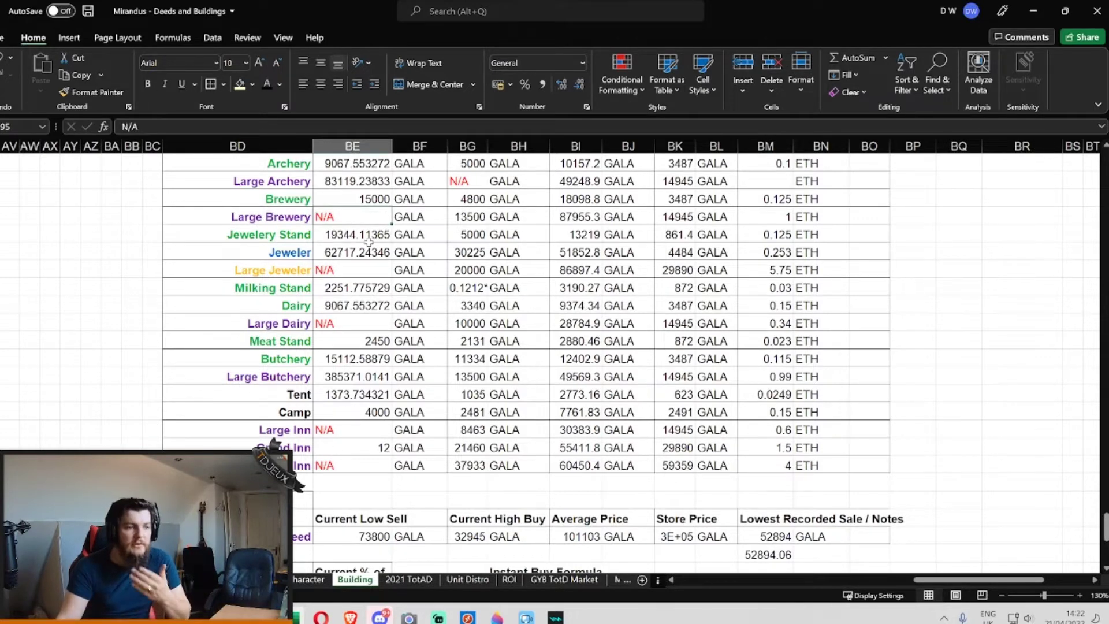
{"action": "left_click", "coordinate": [467, 217]}
{"action": "left_click", "coordinate": [572, 215]}
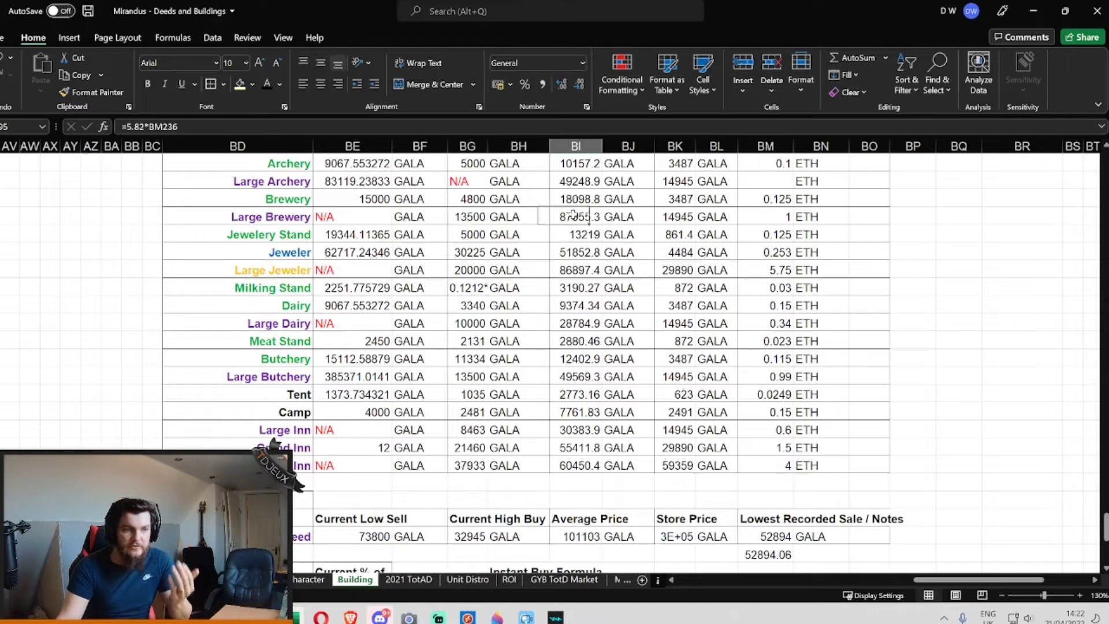
{"action": "left_click", "coordinate": [676, 217]}
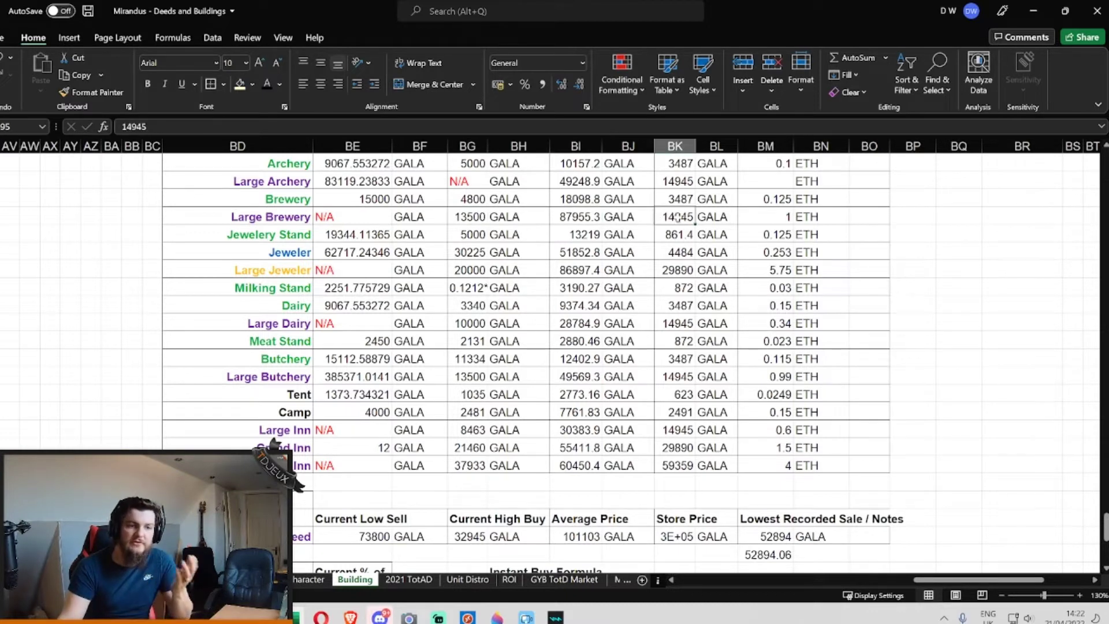
{"action": "left_click", "coordinate": [755, 212]}
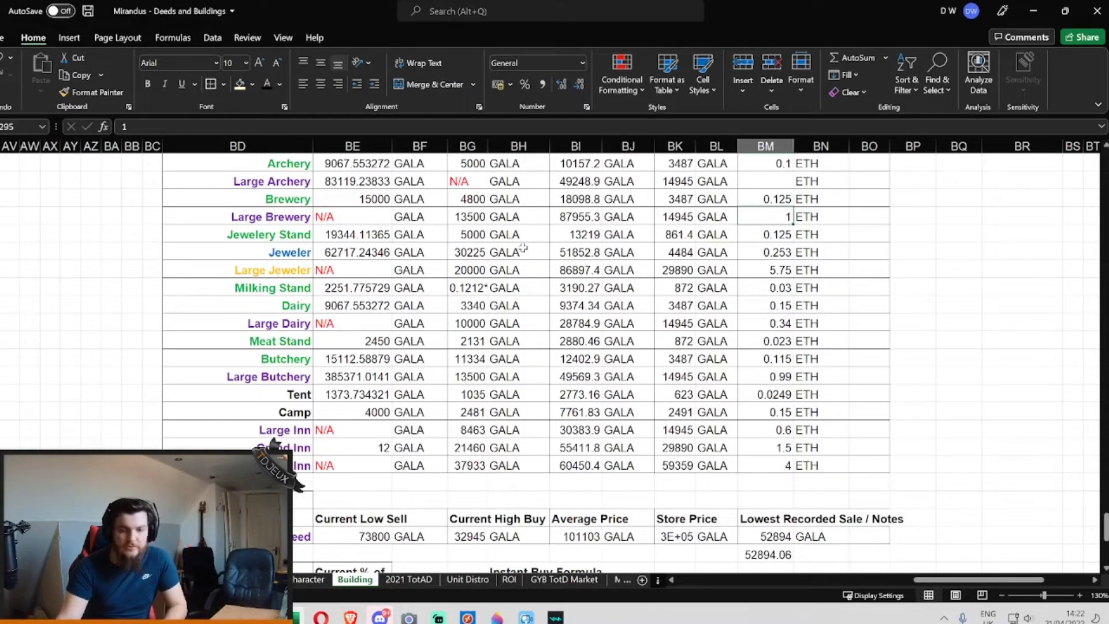
Review the Corporation Deed example below the building list, including its price cells, percentage stats and bid formulas.
{"action": "scroll", "coordinate": [532, 243], "scroll_direction": "down", "scroll_amount": 4}
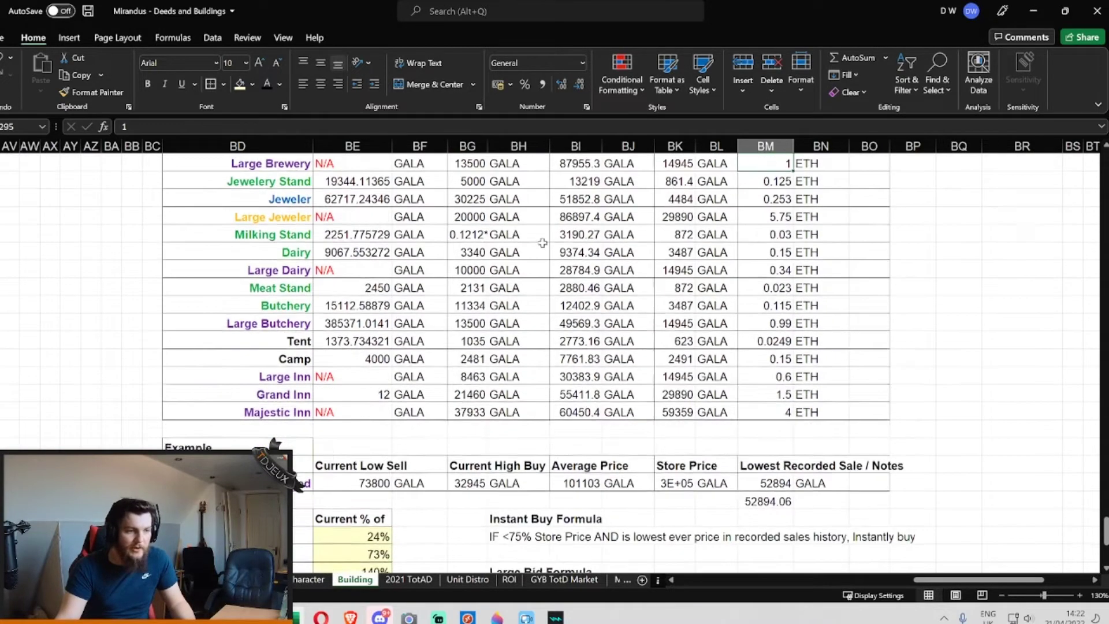
{"action": "scroll", "coordinate": [556, 234], "scroll_direction": "down", "scroll_amount": 1}
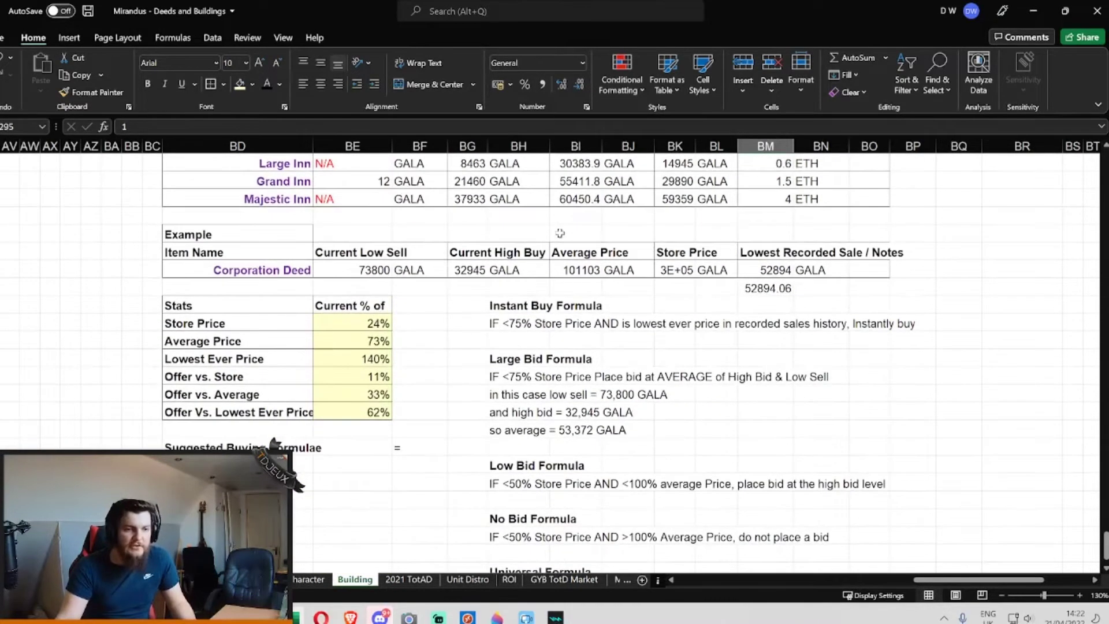
{"action": "scroll", "coordinate": [448, 263], "scroll_direction": "down", "scroll_amount": 1}
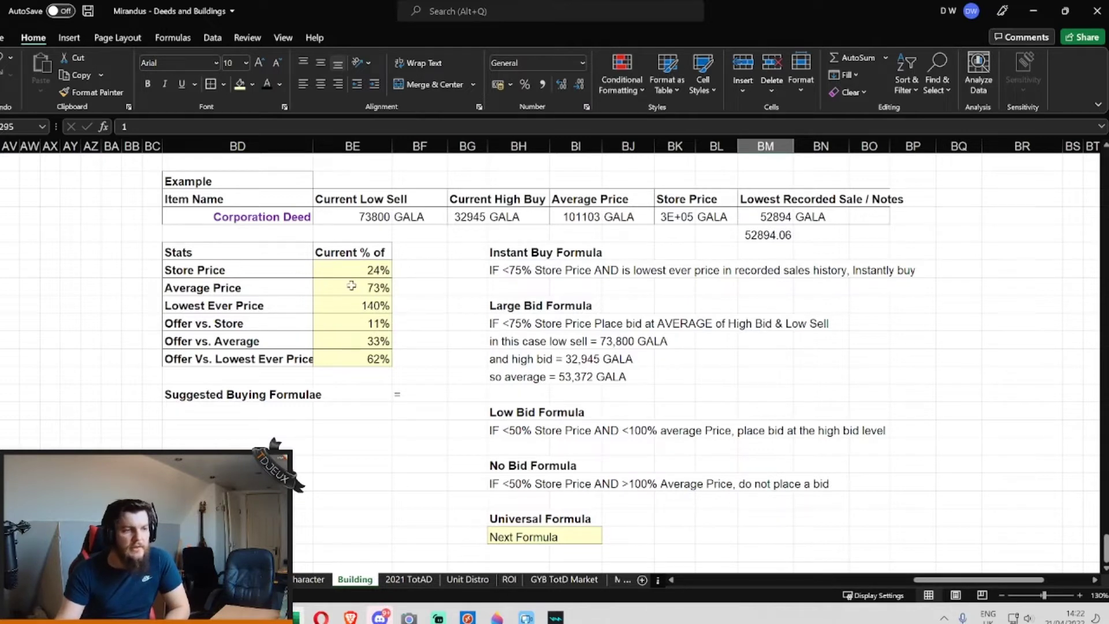
{"action": "left_click", "coordinate": [366, 221]}
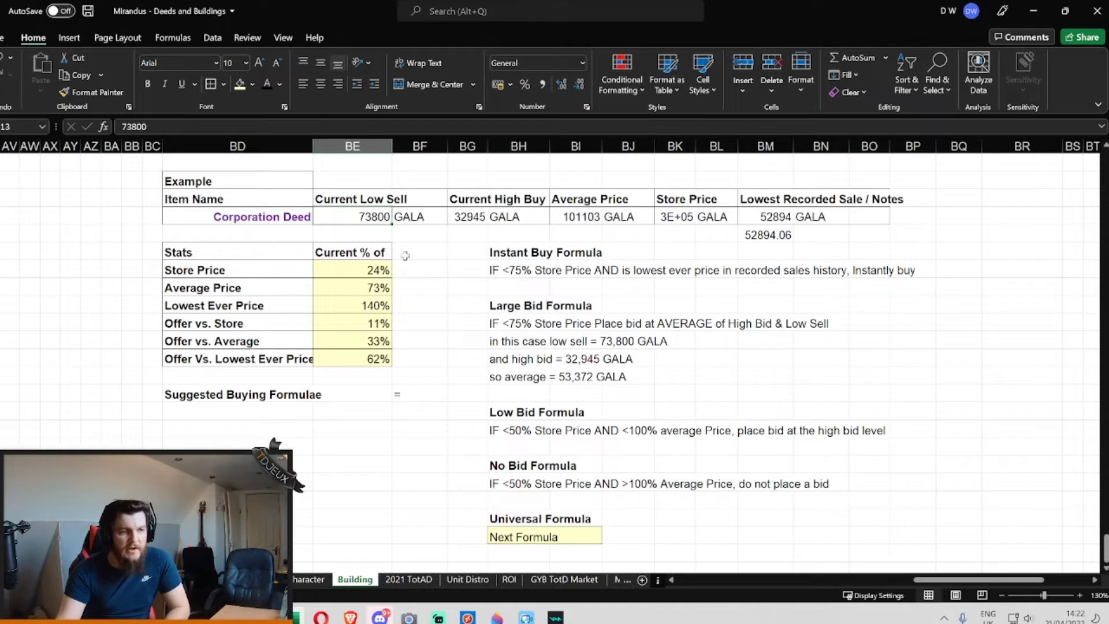
{"action": "left_click", "coordinate": [478, 216]}
{"action": "left_click", "coordinate": [592, 216]}
{"action": "left_click", "coordinate": [712, 211]}
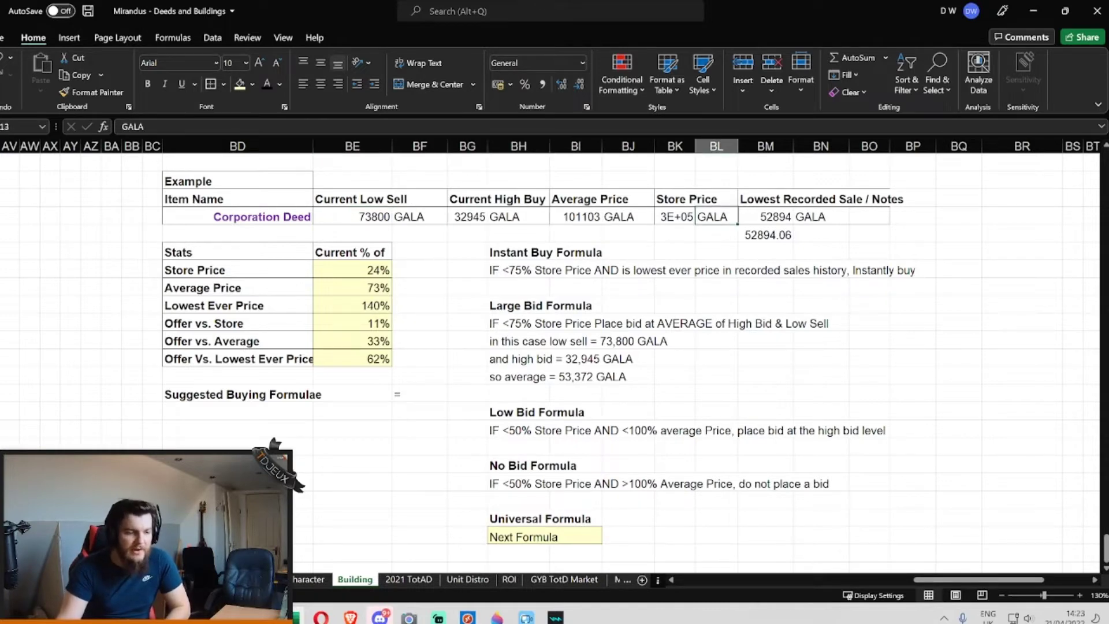
Switch to the Corporation deed's OpenSea page in the browser and examine its current price, all-time price history and listings.
{"action": "mouse_move", "coordinate": [350, 617]}
{"action": "left_click", "coordinate": [361, 546]}
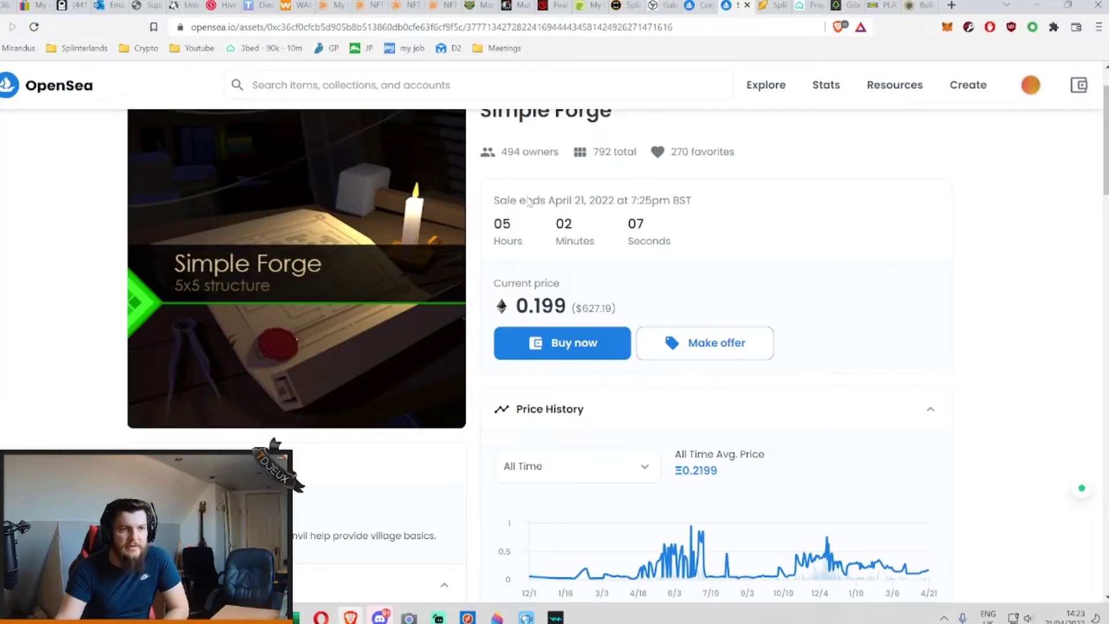
{"action": "left_click", "coordinate": [697, 8]}
{"action": "scroll", "coordinate": [769, 416], "scroll_direction": "down", "scroll_amount": 3}
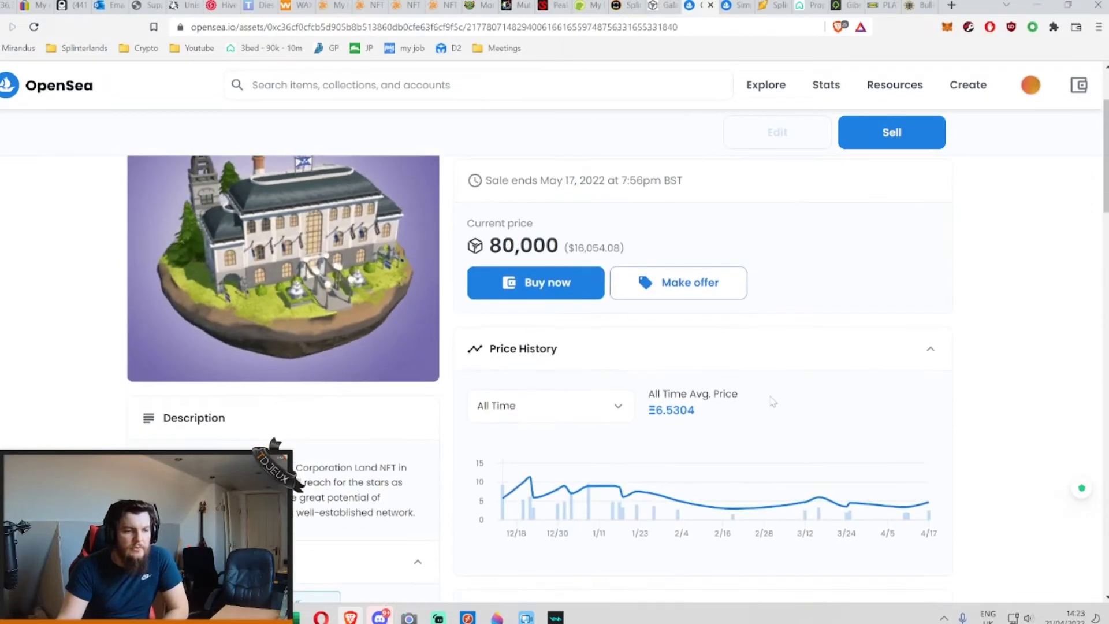
{"action": "scroll", "coordinate": [578, 231], "scroll_direction": "down", "scroll_amount": 2}
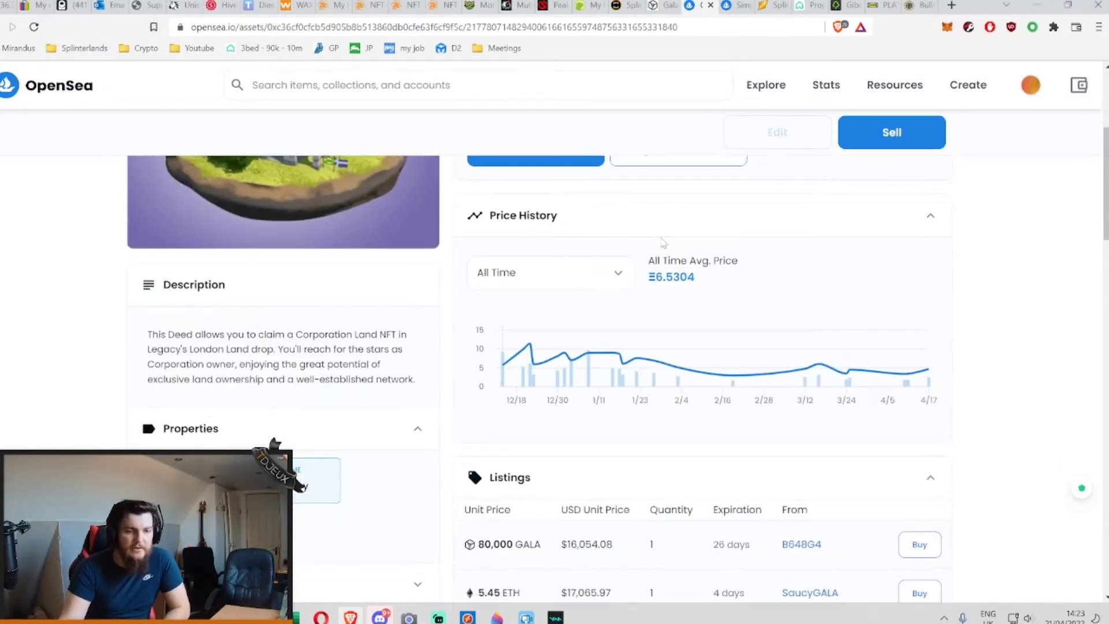
Compare the Corporation Deed's current price with its all-time sales history graph and the lowest active listings.
{"action": "scroll", "coordinate": [682, 237], "scroll_direction": "down", "scroll_amount": 1}
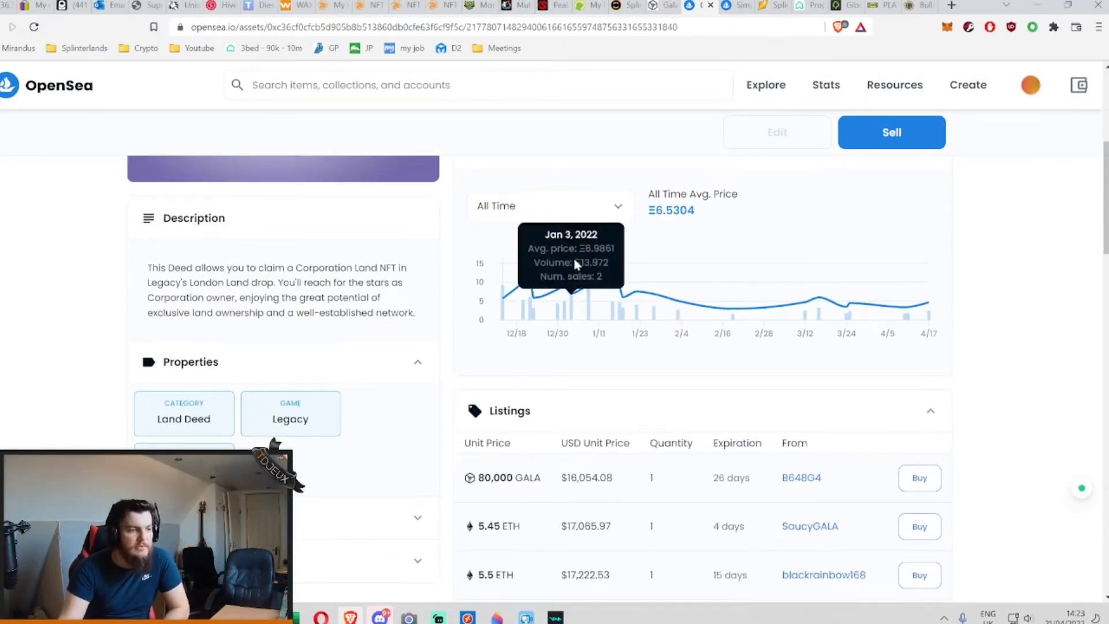
{"action": "scroll", "coordinate": [581, 267], "scroll_direction": "up", "scroll_amount": 4}
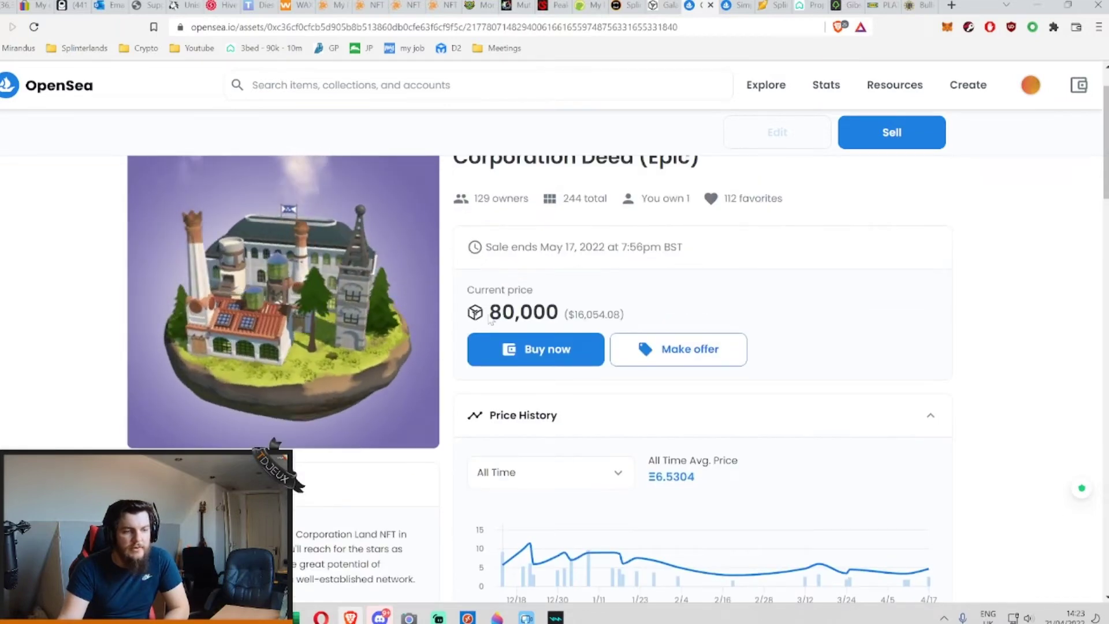
{"action": "double_click", "coordinate": [558, 315]}
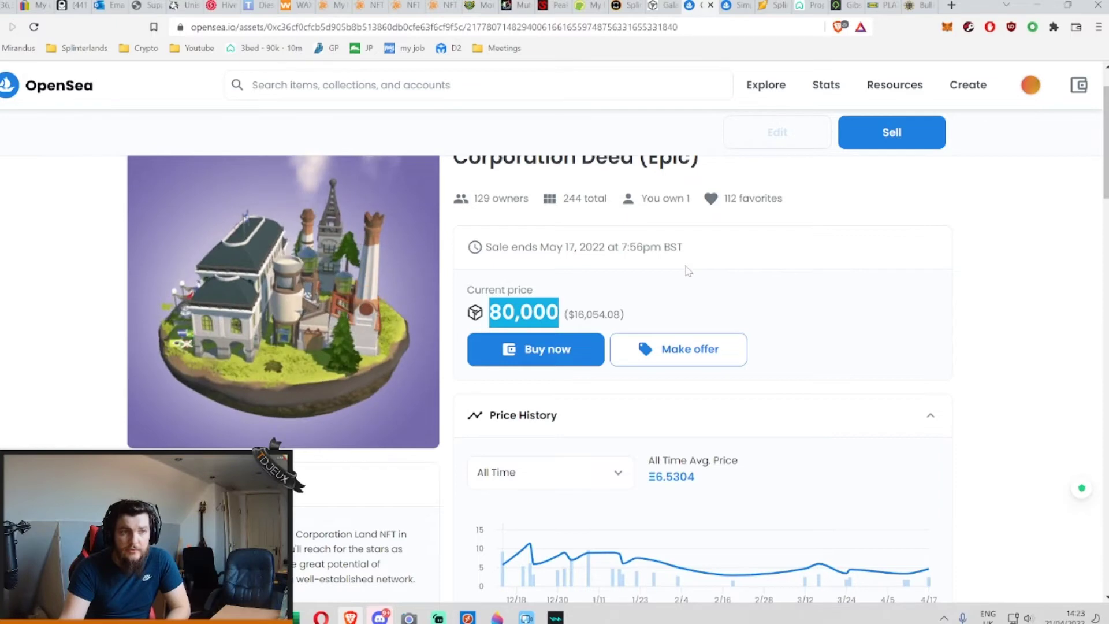
{"action": "scroll", "coordinate": [676, 271], "scroll_direction": "down", "scroll_amount": 10}
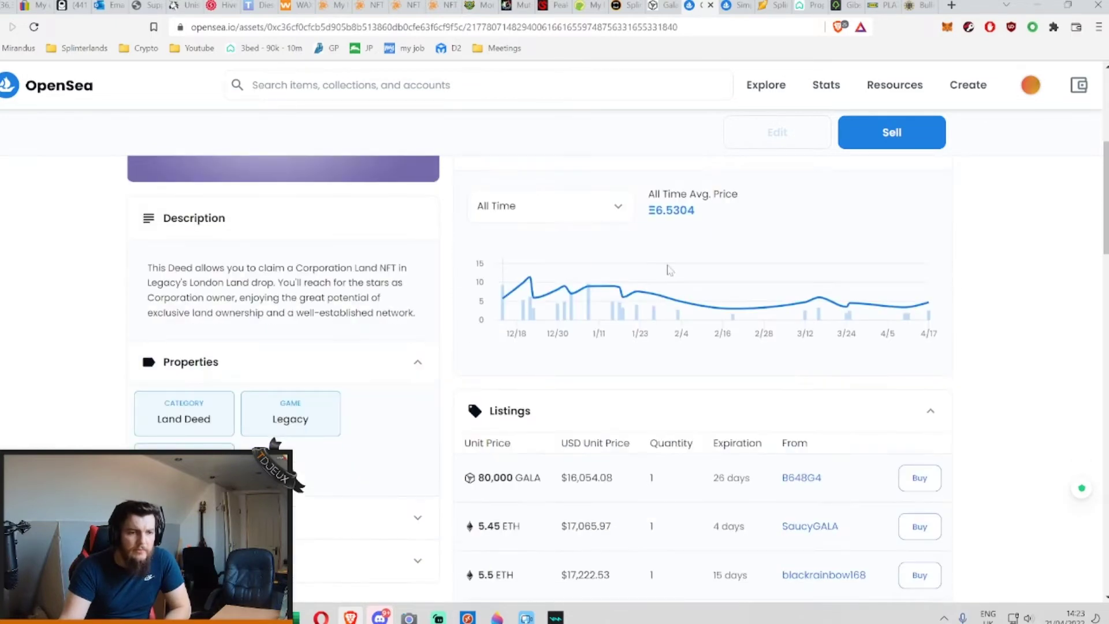
{"action": "left_click_drag", "start_coordinate": [478, 417], "coordinate": [513, 417]}
{"action": "scroll", "coordinate": [644, 347], "scroll_direction": "up", "scroll_amount": 5}
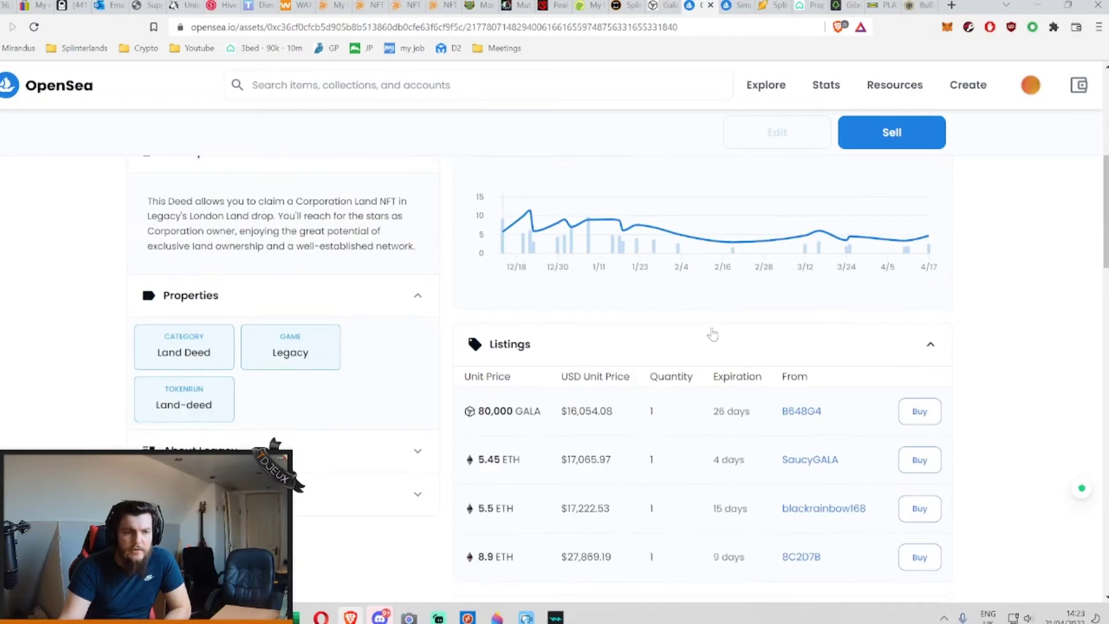
{"action": "scroll", "coordinate": [743, 318], "scroll_direction": "up", "scroll_amount": 1}
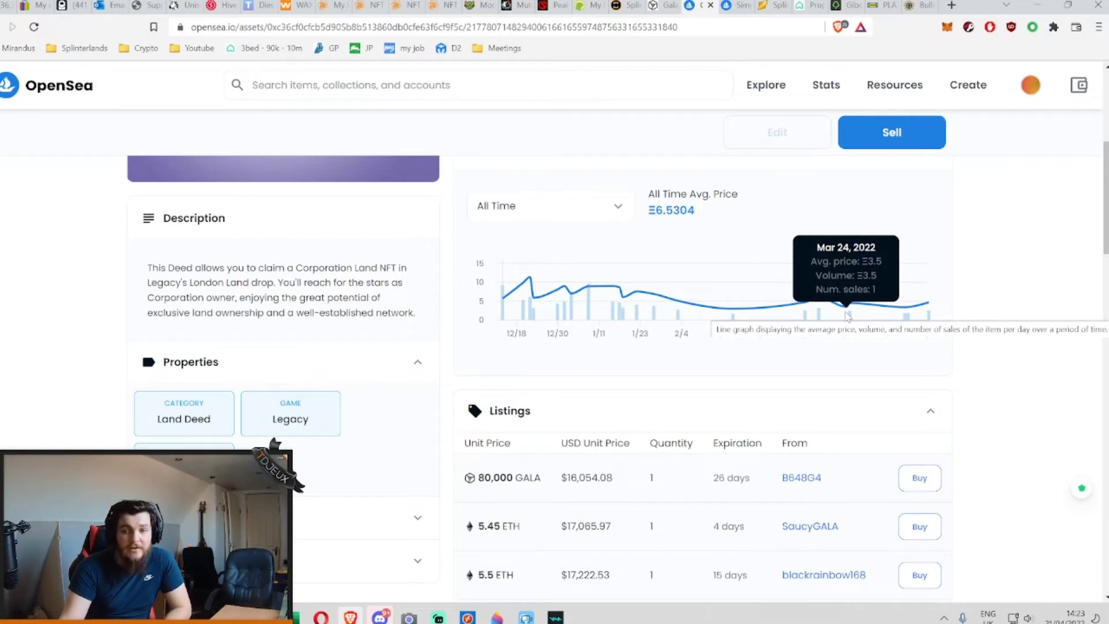
{"action": "scroll", "coordinate": [845, 316], "scroll_direction": "up", "scroll_amount": 2}
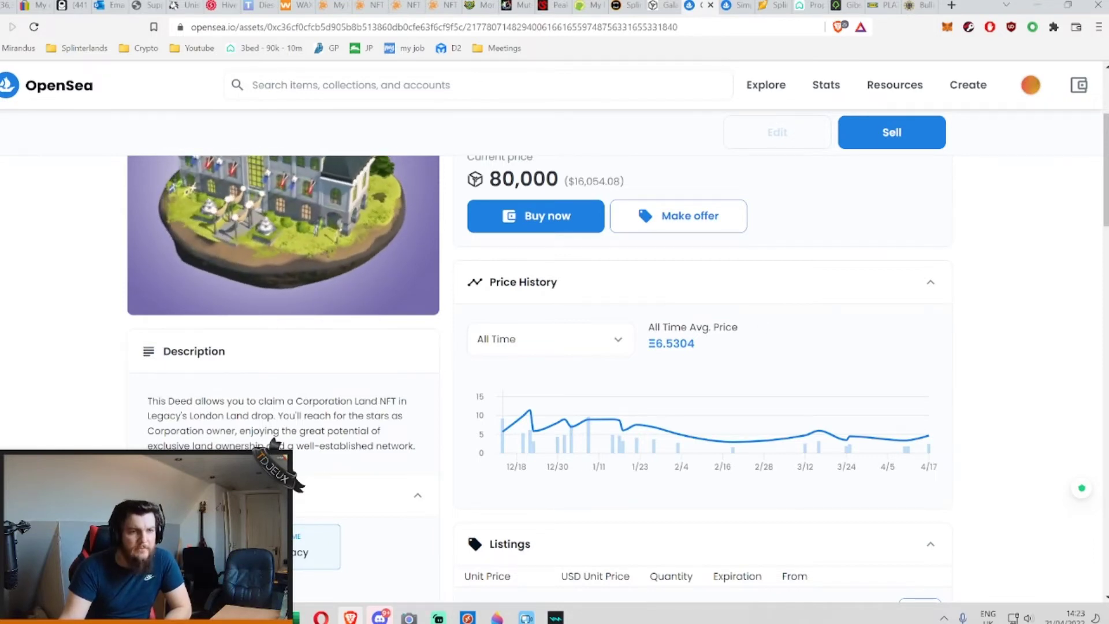
Switch to the Gala Games store, filter it to Legacy items only without Mirandus or Buildings, and review the Corporation Deed's store price.
{"action": "left_click", "coordinate": [662, 6]}
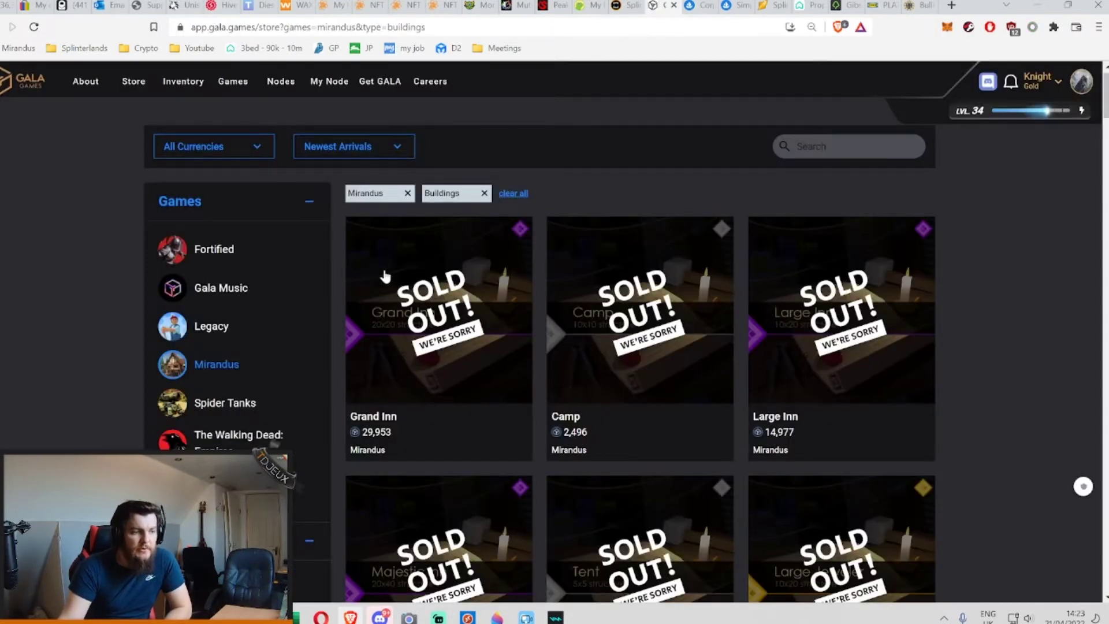
{"action": "left_click", "coordinate": [195, 328]}
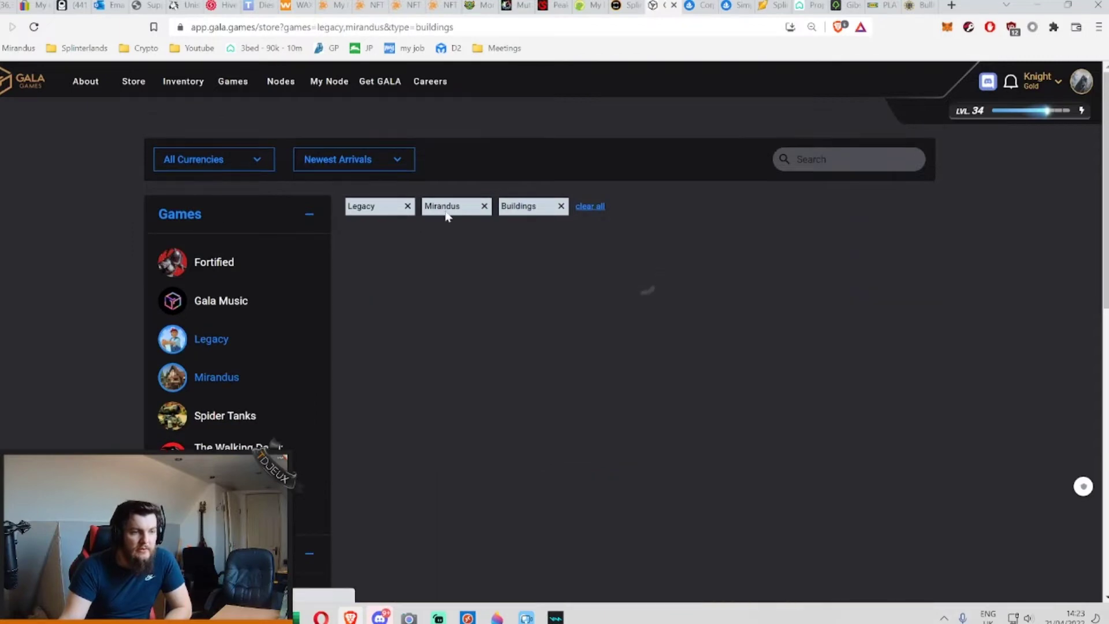
{"action": "left_click", "coordinate": [483, 208]}
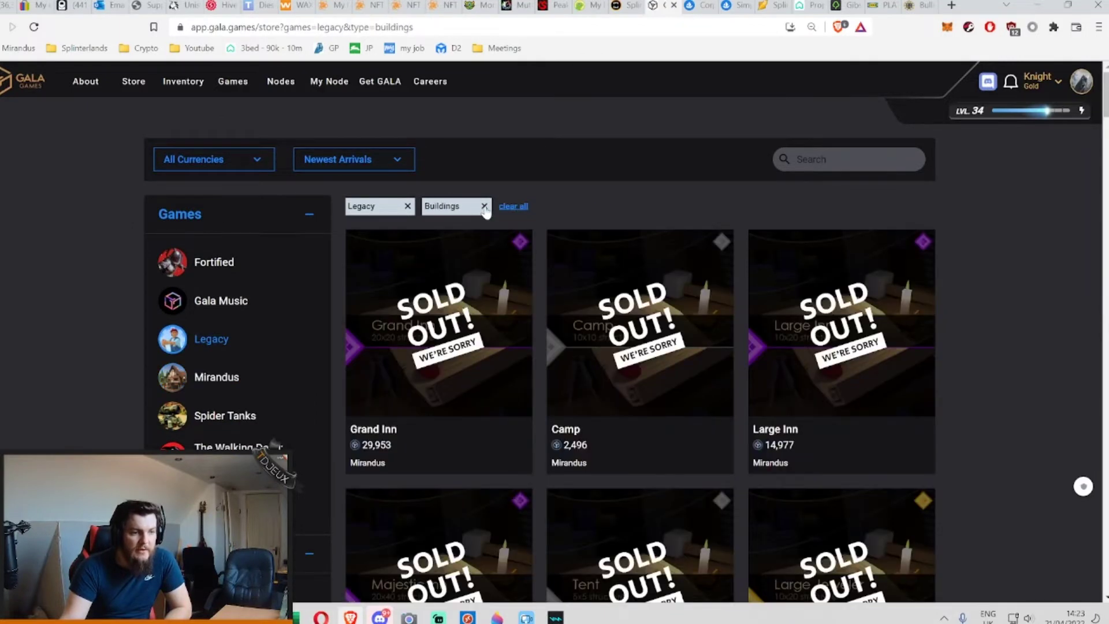
{"action": "left_click", "coordinate": [485, 208]}
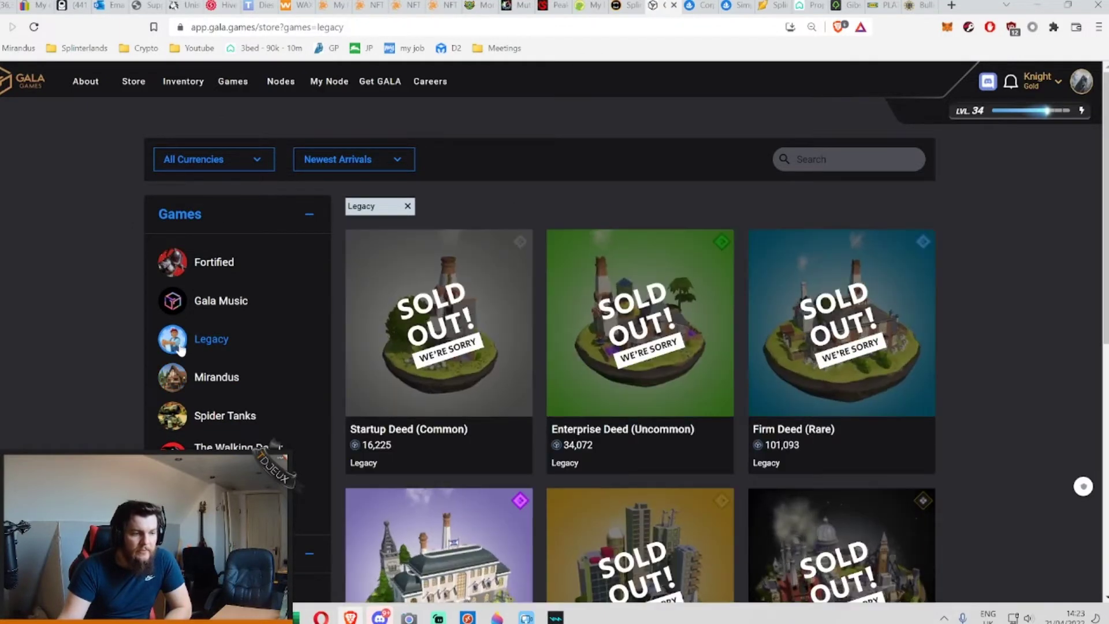
{"action": "scroll", "coordinate": [539, 299], "scroll_direction": "down", "scroll_amount": 2}
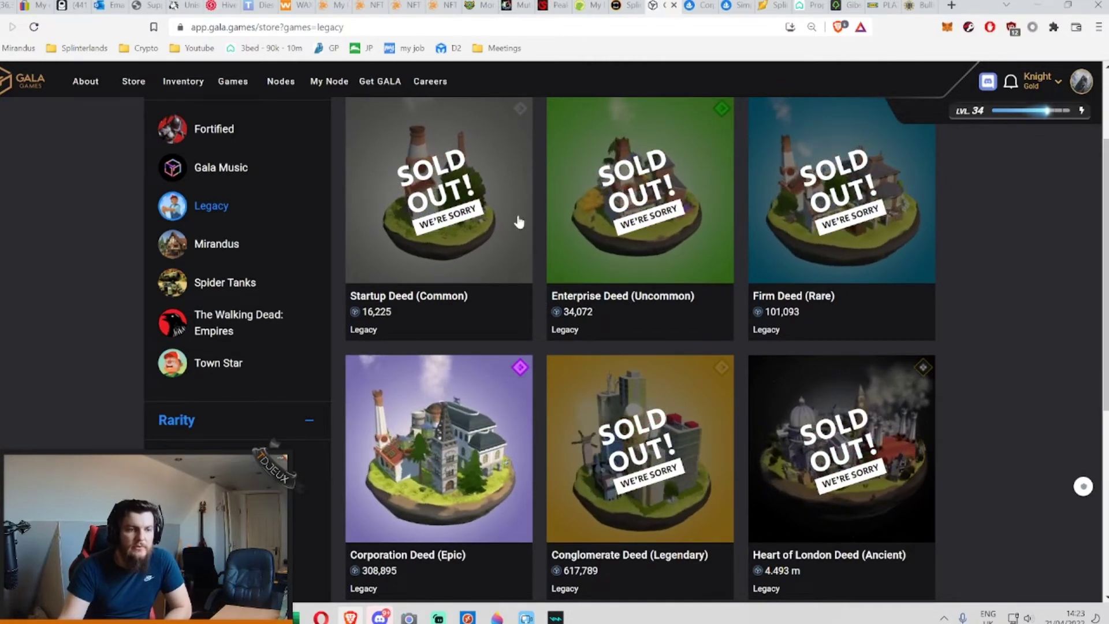
{"action": "mouse_move", "coordinate": [471, 413]}
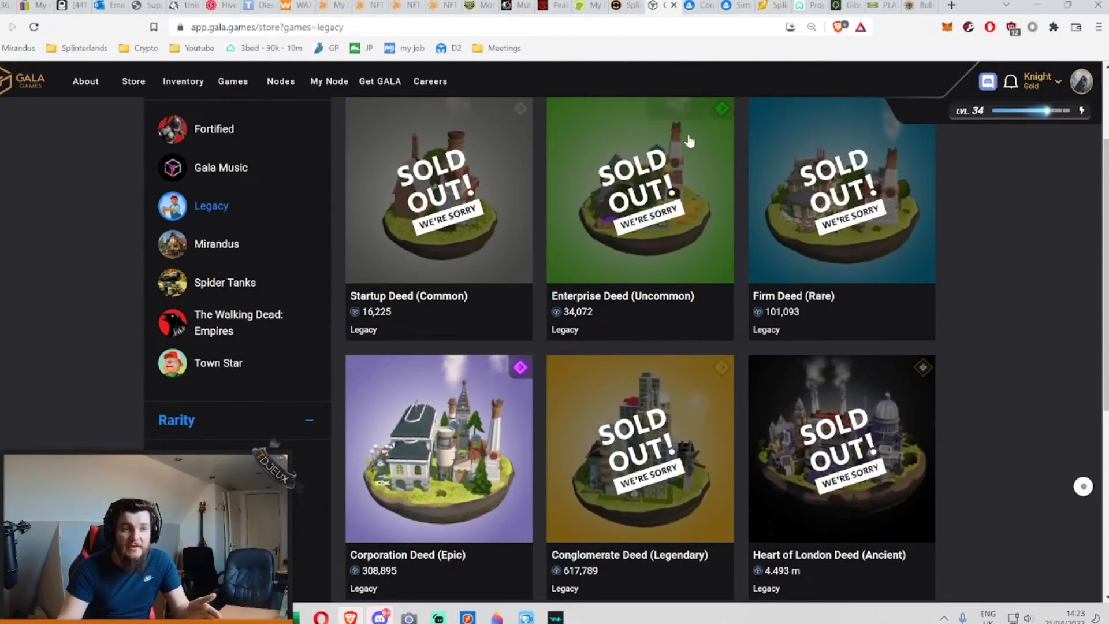
{"action": "mouse_move", "coordinate": [501, 399]}
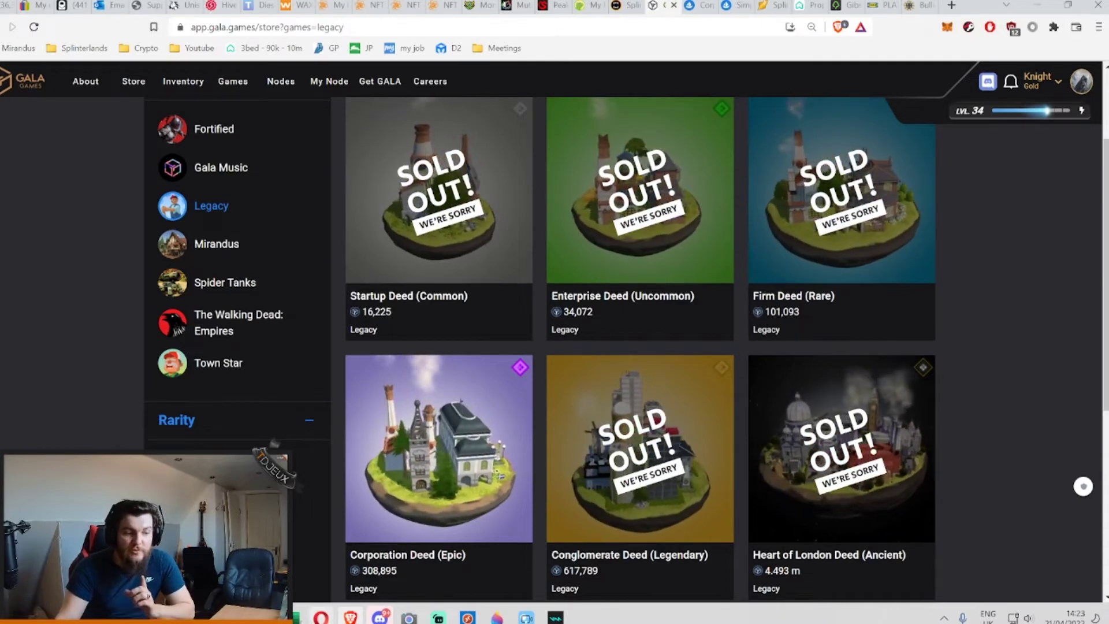
Switch back to the Excel pricing sheet and check the Corporation Deed's current low sell, Store Price percentage formula and full store price.
{"action": "key", "text": "alt+Tab"}
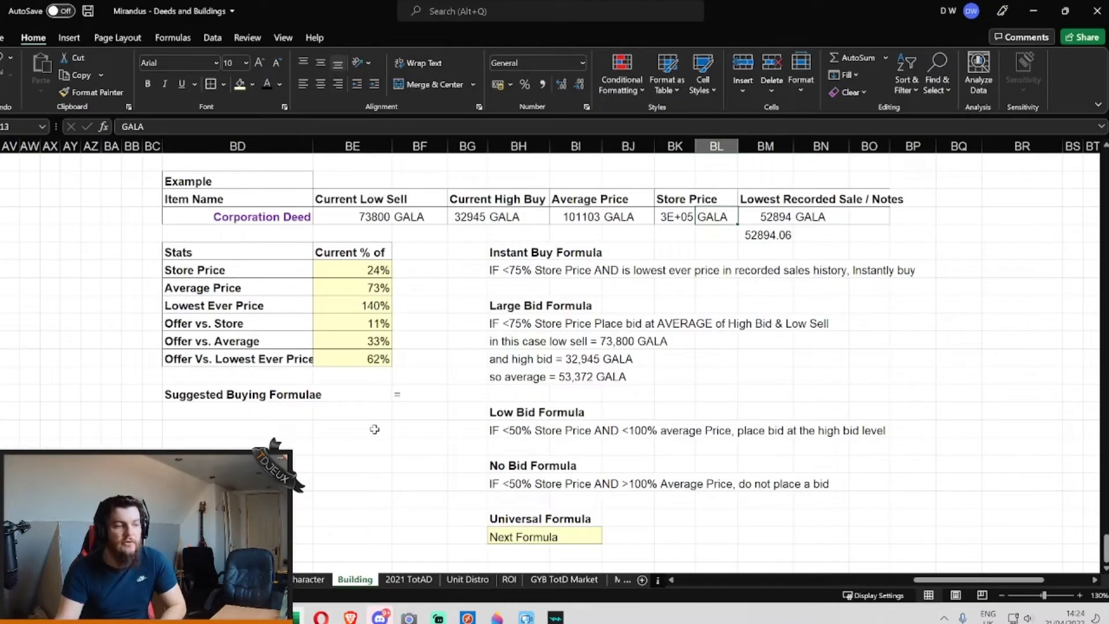
{"action": "left_click", "coordinate": [262, 214]}
{"action": "left_click", "coordinate": [368, 219]}
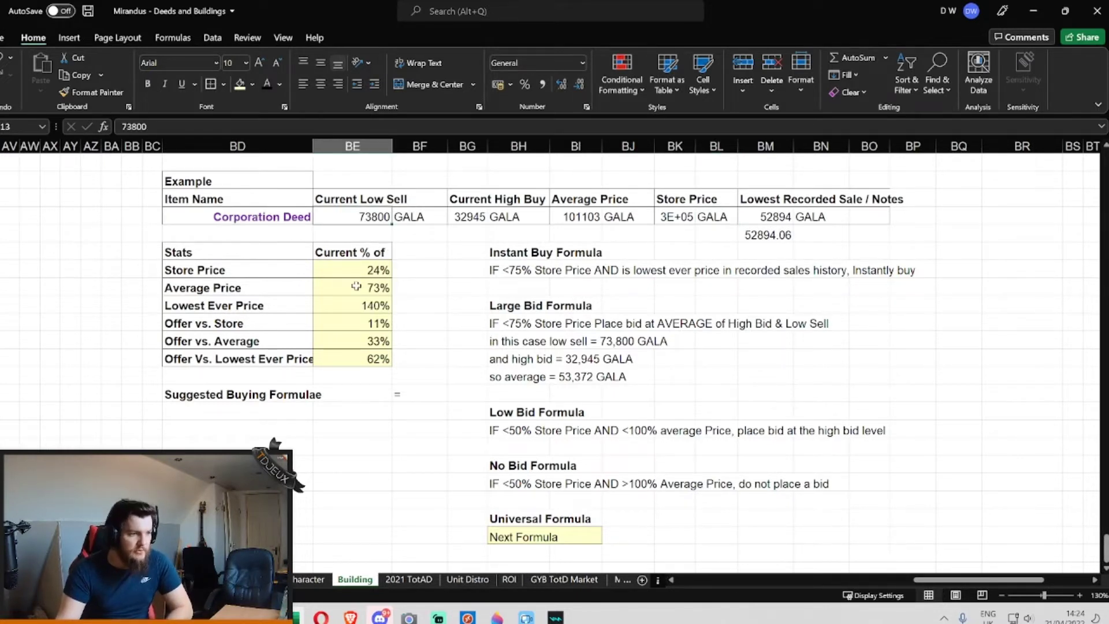
{"action": "left_click", "coordinate": [349, 270]}
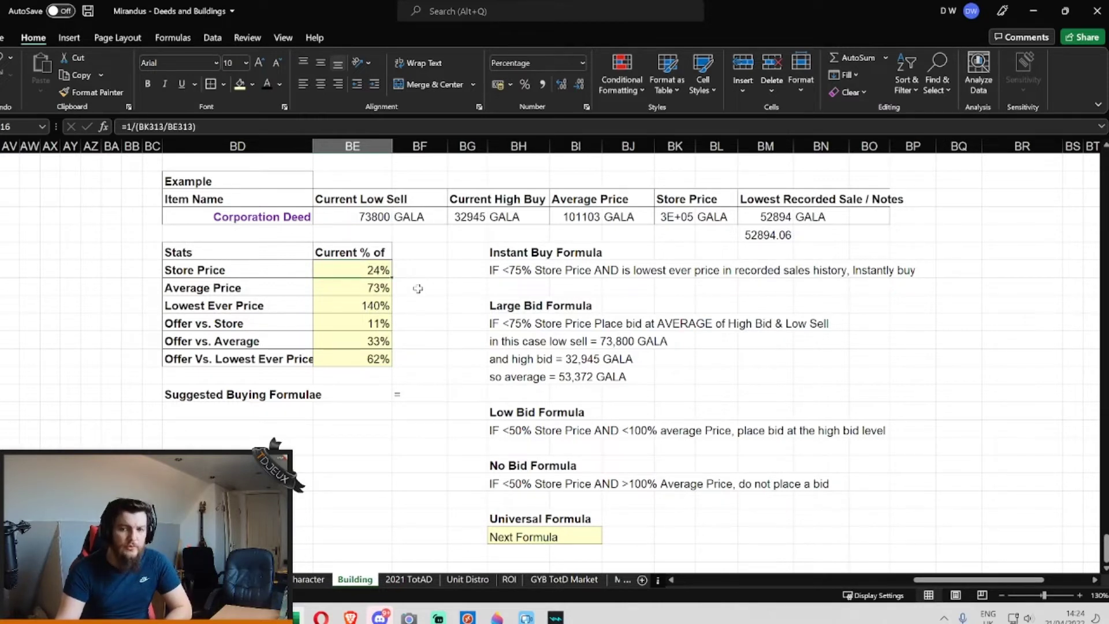
{"action": "left_click", "coordinate": [678, 218]}
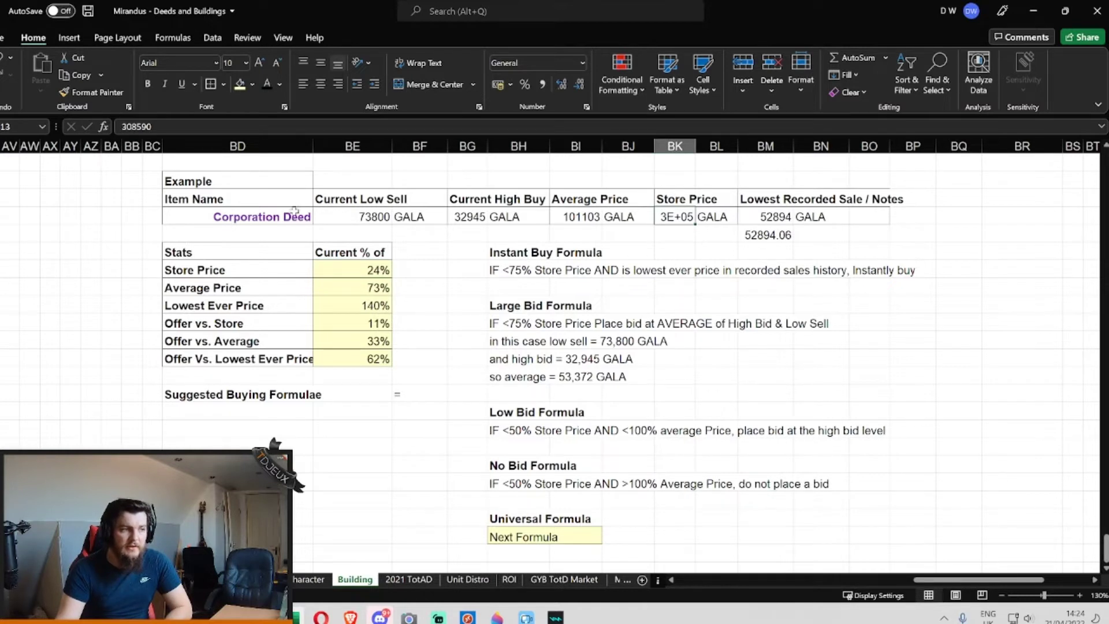
{"action": "key", "text": "F2"}
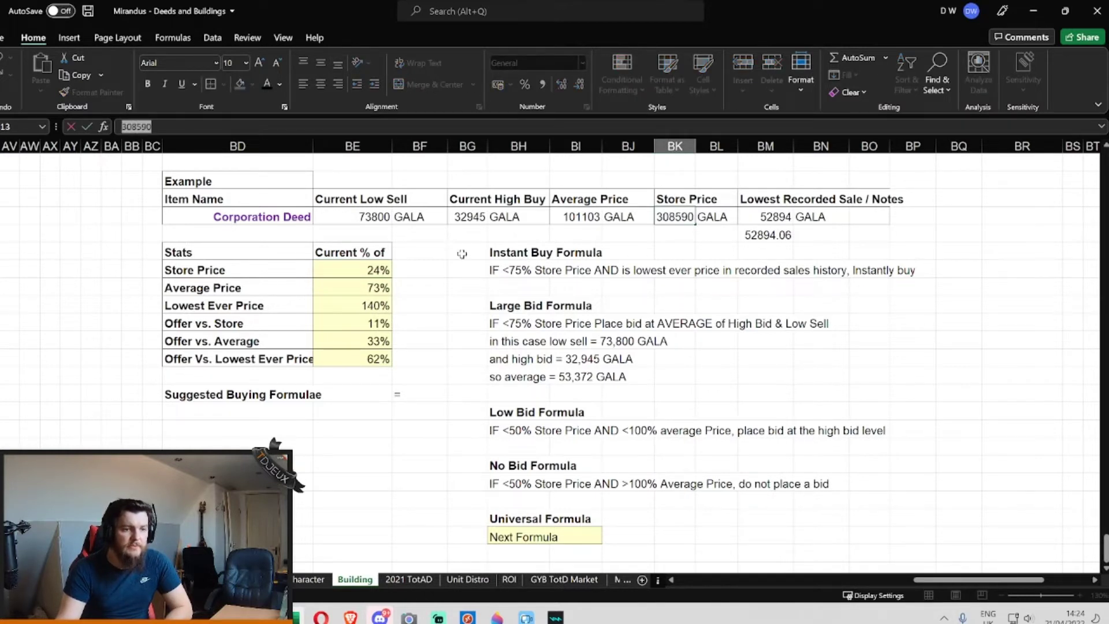
{"action": "left_click", "coordinate": [462, 254]}
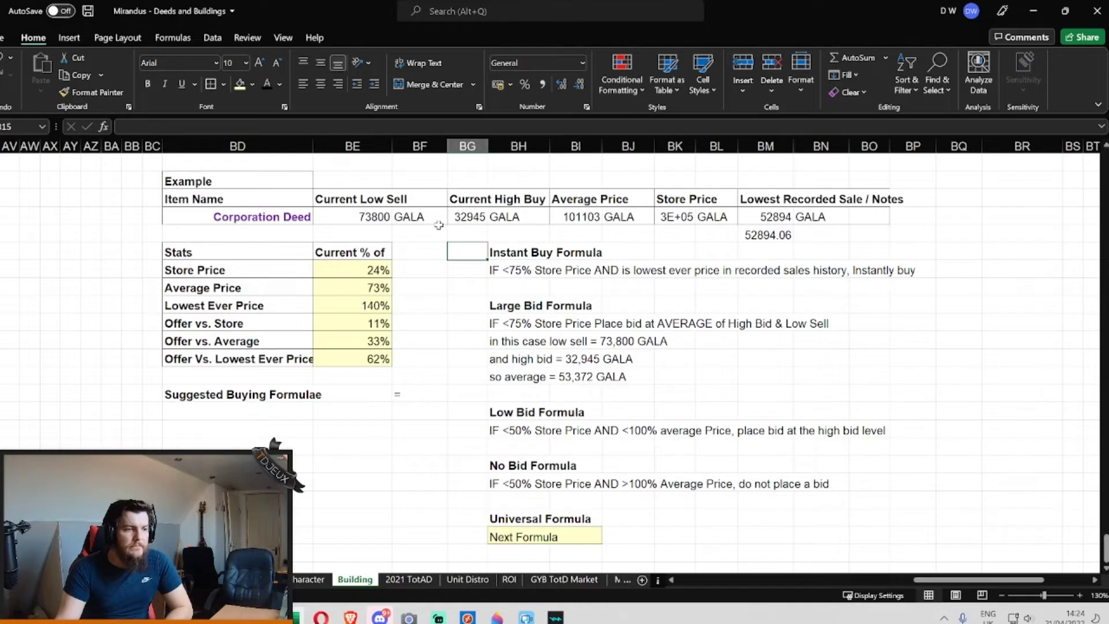
Examine how the current low sell compares with the Store Price, Average Price and Lowest Ever Price in the Stats table.
{"action": "left_click", "coordinate": [373, 218]}
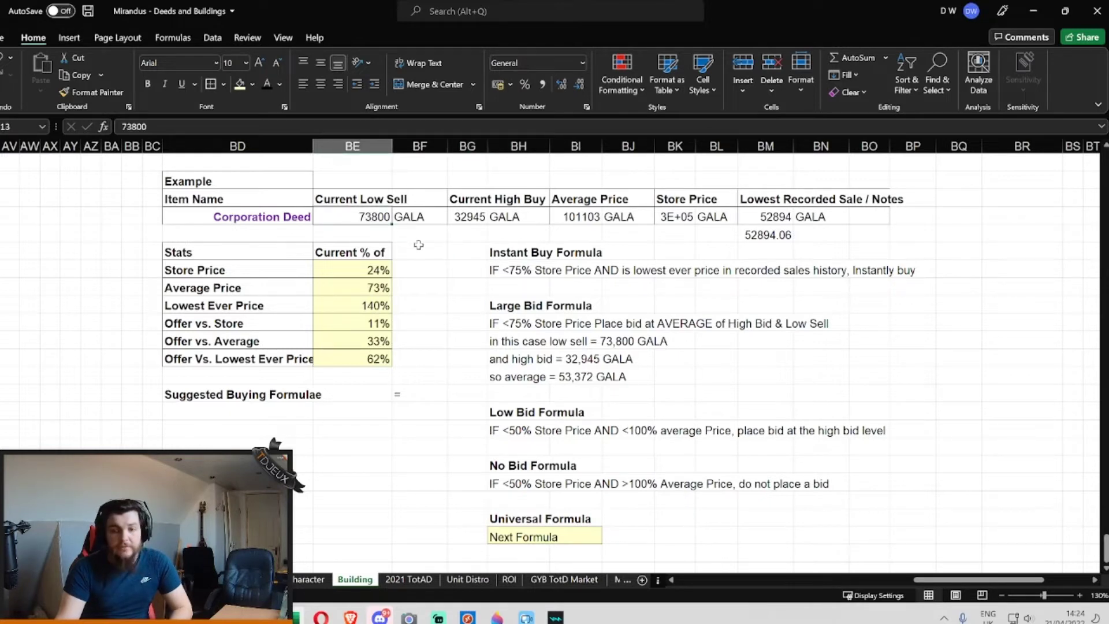
{"action": "left_click", "coordinate": [379, 274]}
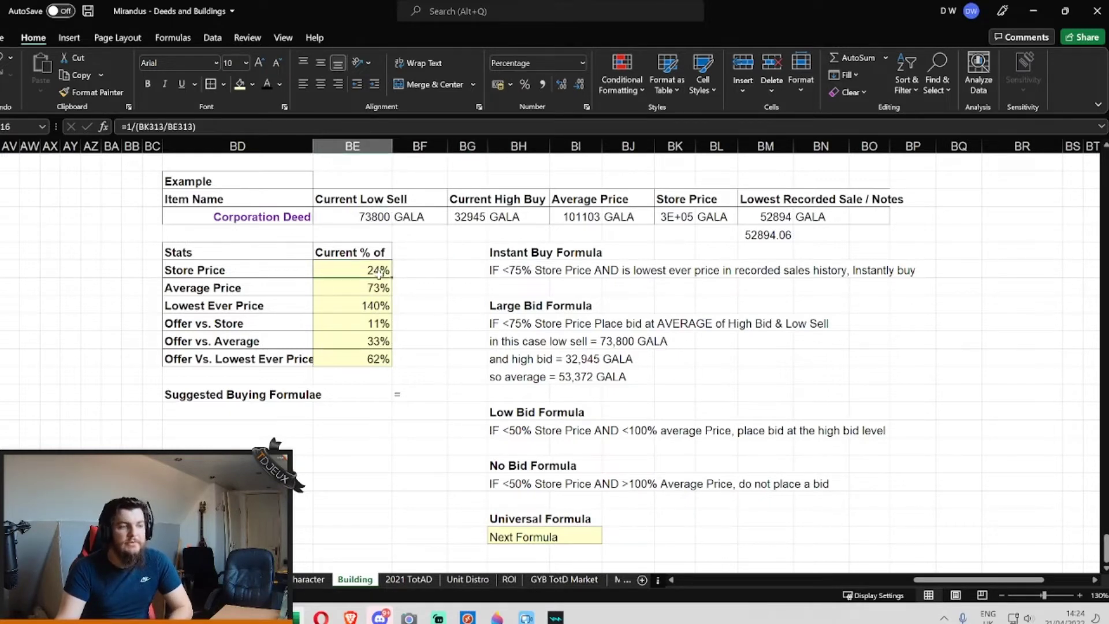
{"action": "left_click", "coordinate": [376, 289]}
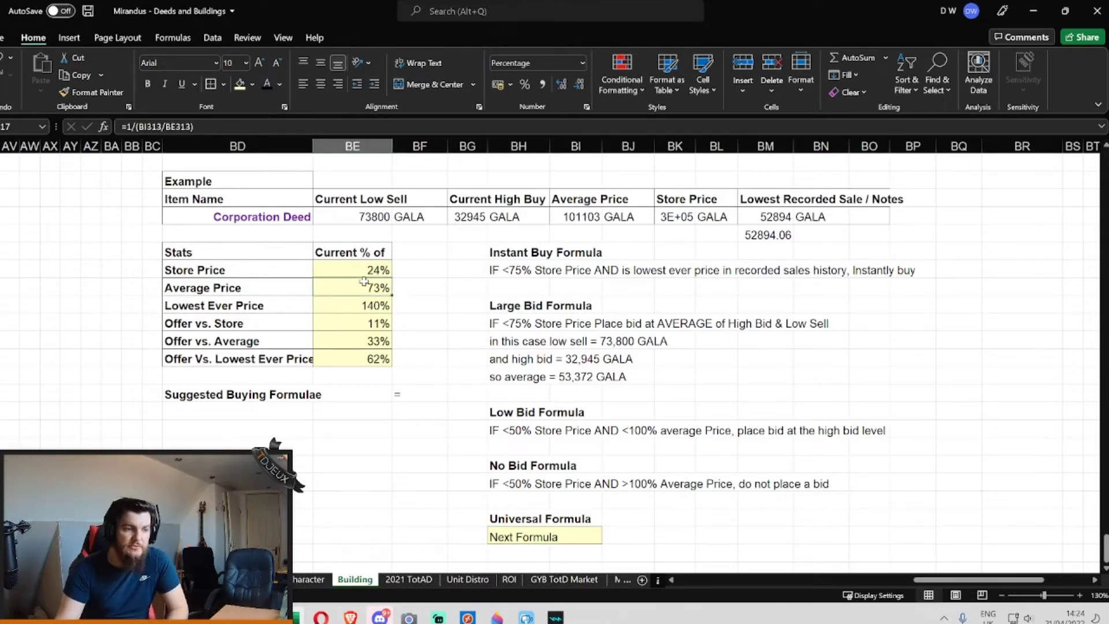
{"action": "left_click", "coordinate": [360, 304]}
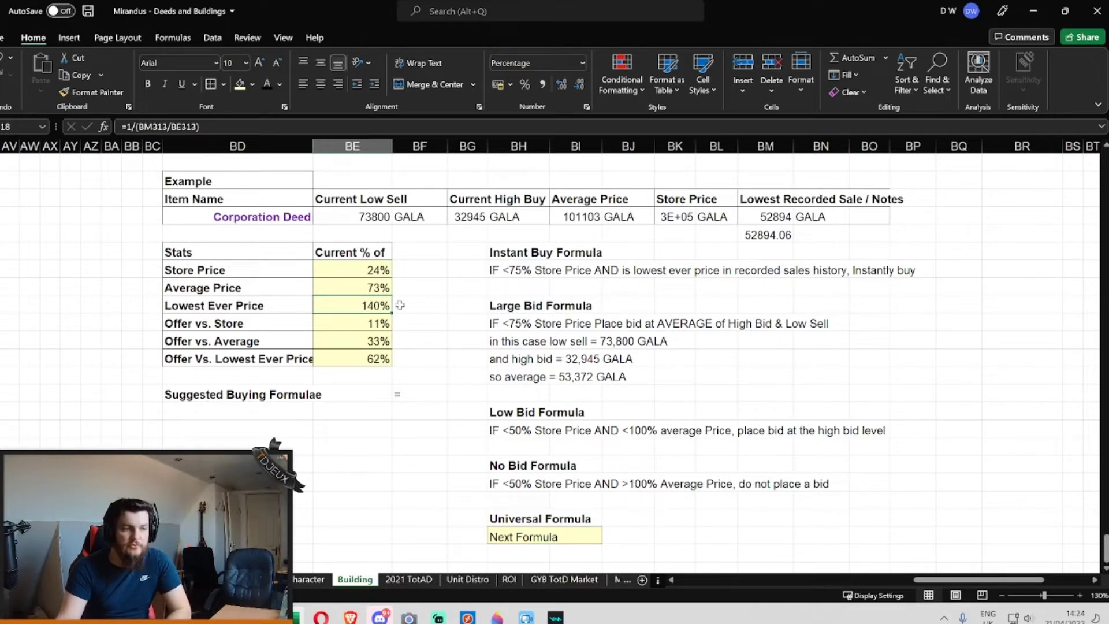
{"action": "left_click", "coordinate": [407, 309]}
{"action": "left_click", "coordinate": [365, 305]}
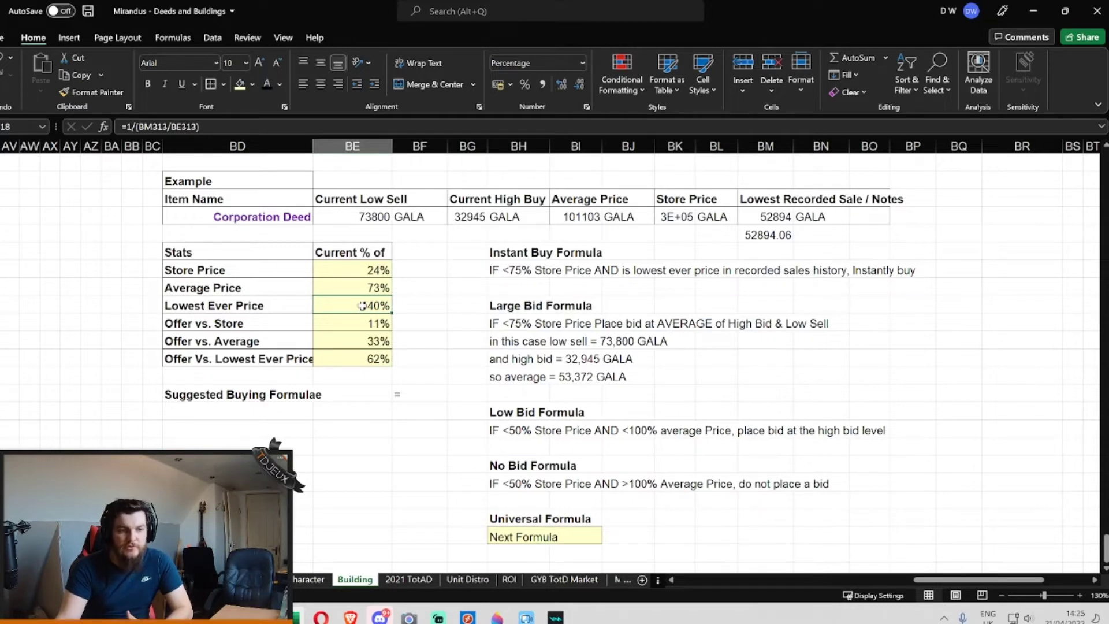
{"action": "left_click", "coordinate": [442, 321]}
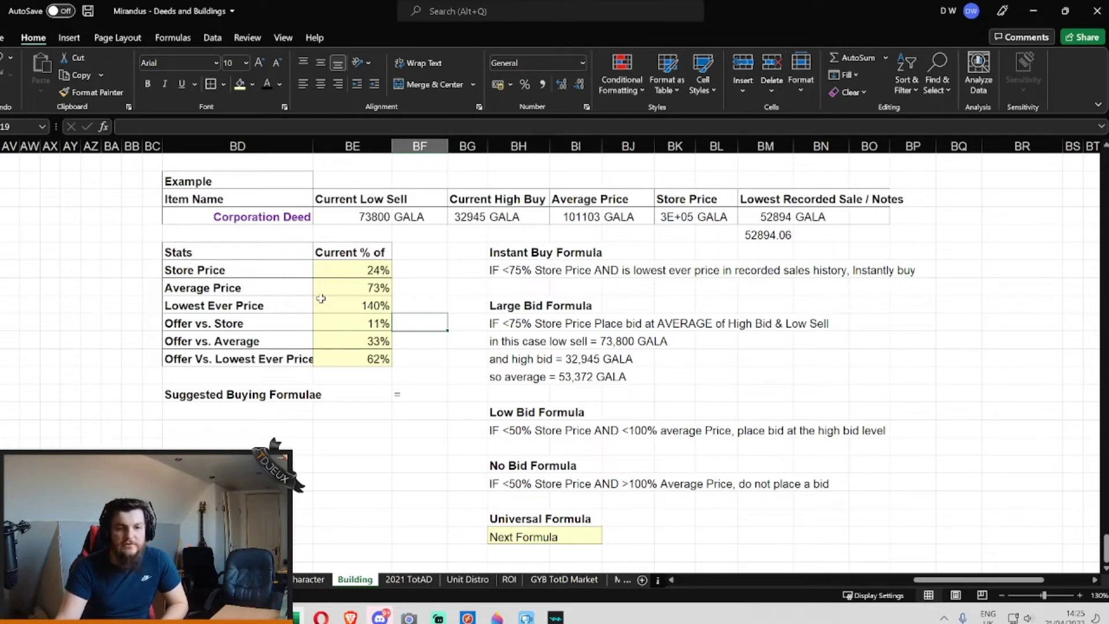
Examine the formulas comparing the current high buy offer with the store price, average price and lowest ever price.
{"action": "left_click", "coordinate": [334, 316]}
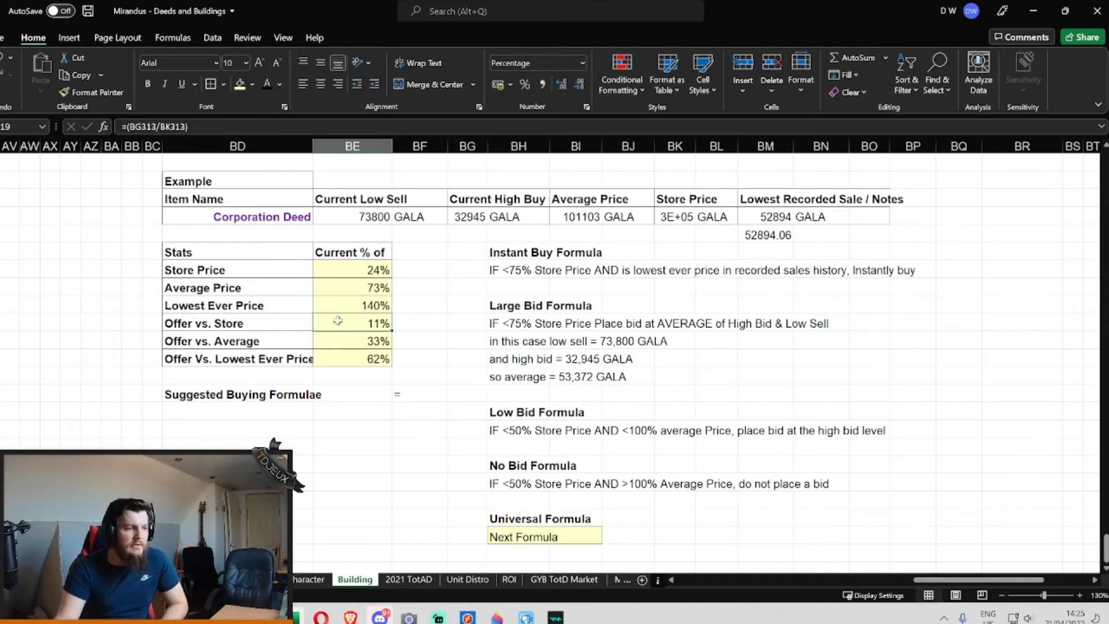
{"action": "left_click", "coordinate": [416, 317]}
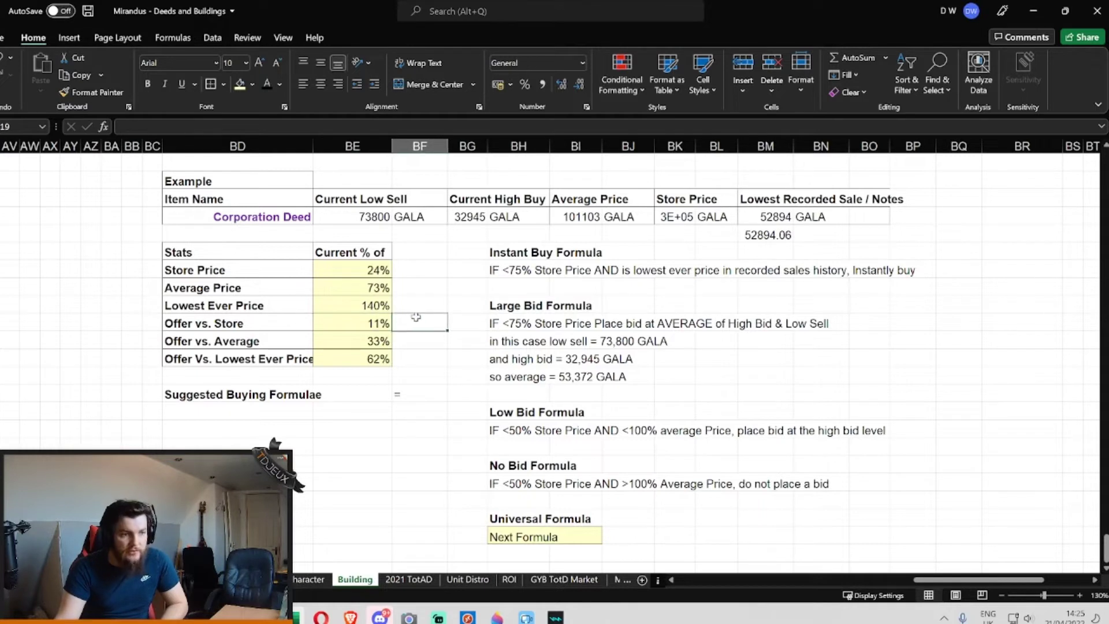
{"action": "left_click", "coordinate": [471, 215]}
{"action": "left_click", "coordinate": [357, 322]}
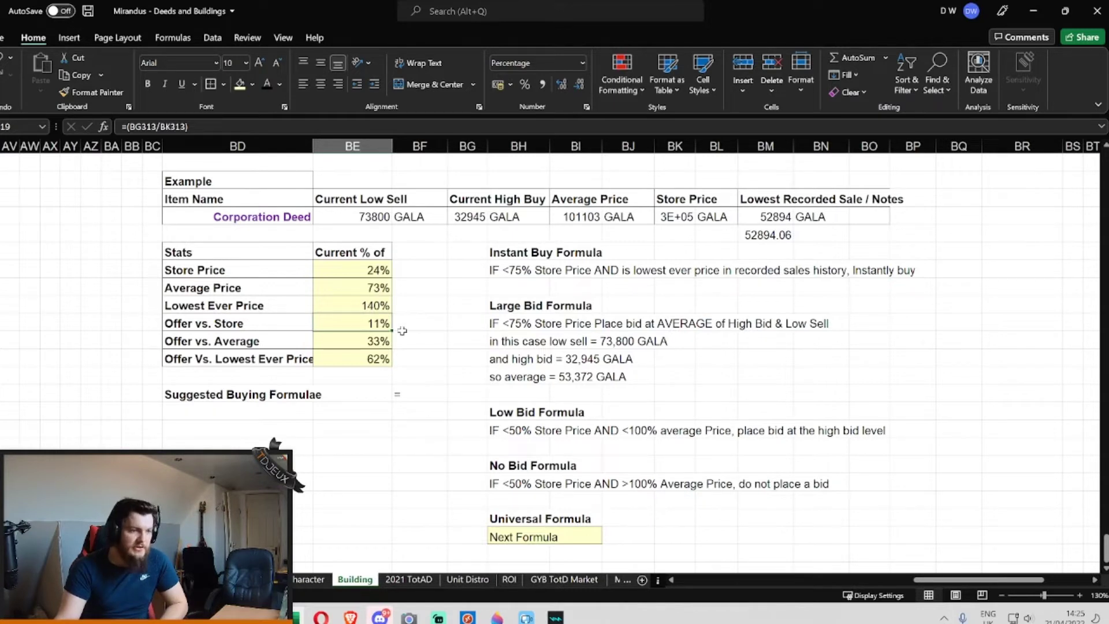
{"action": "left_click", "coordinate": [364, 341]}
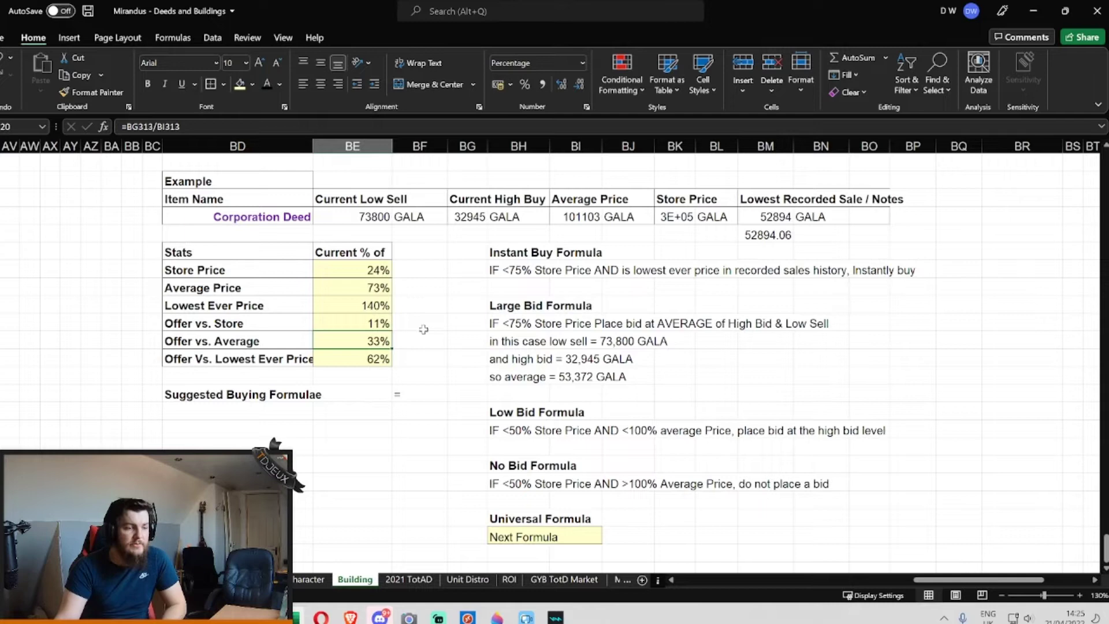
{"action": "scroll", "coordinate": [404, 321], "scroll_direction": "down", "scroll_amount": 1}
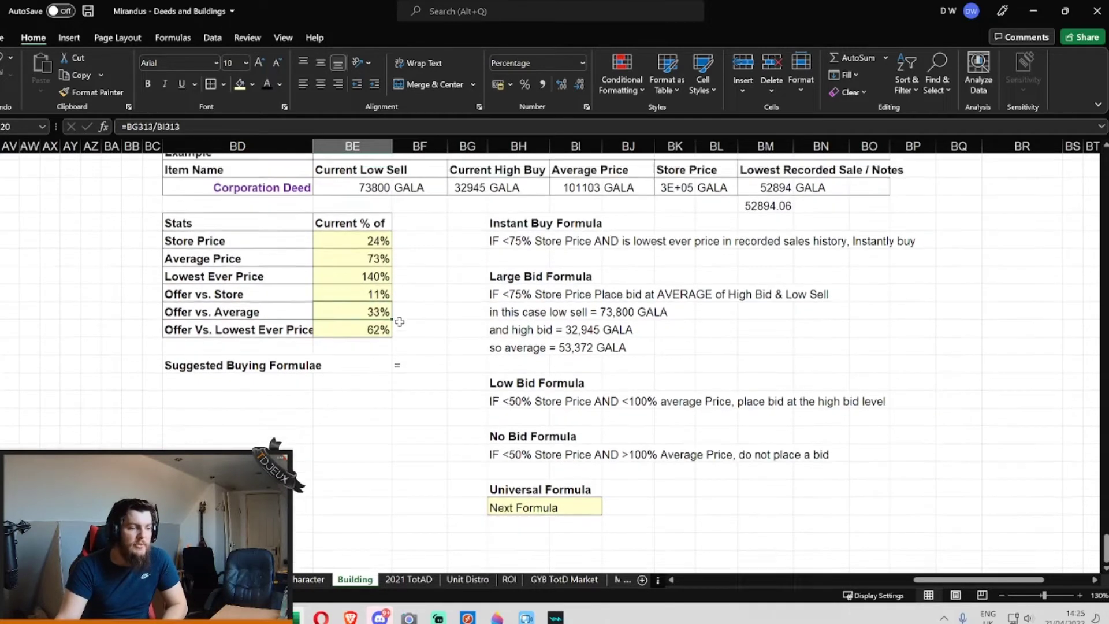
{"action": "scroll", "coordinate": [399, 322], "scroll_direction": "up", "scroll_amount": 1}
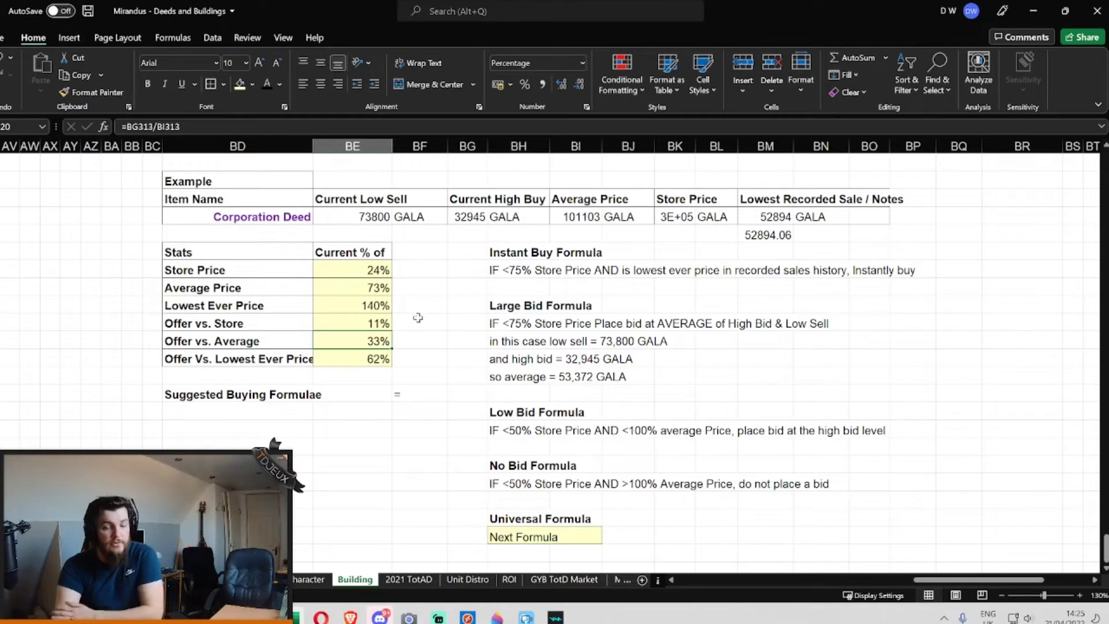
{"action": "left_click", "coordinate": [382, 361]}
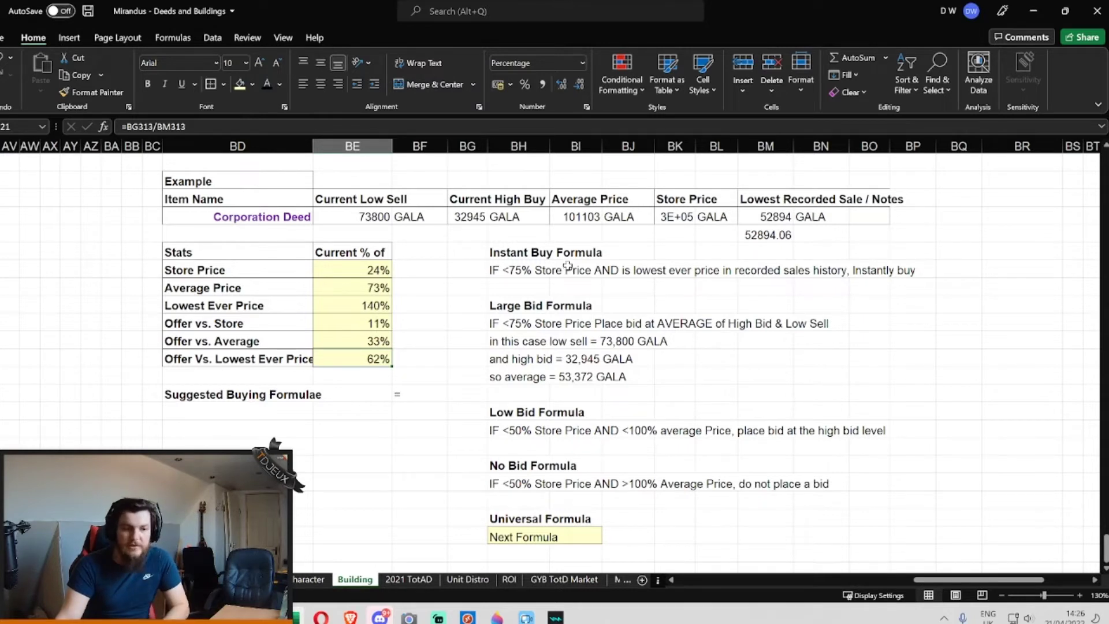
Examine the Instant Buy Formula's conditions on store price and lowest ever price in recorded sales history.
{"action": "left_click", "coordinate": [524, 272]}
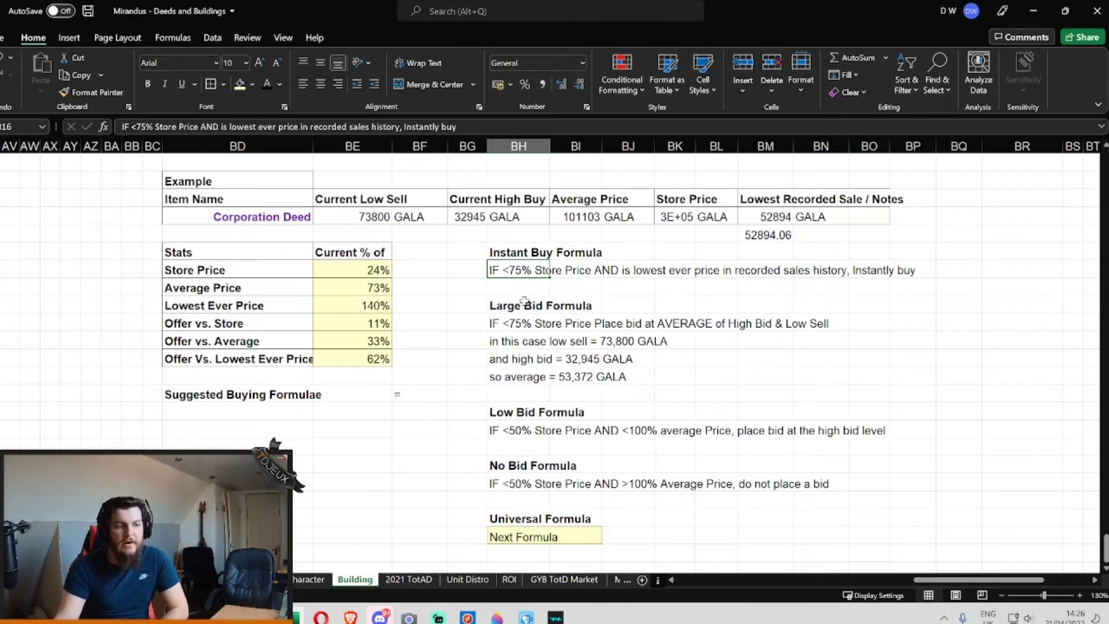
{"action": "left_click", "coordinate": [475, 272]}
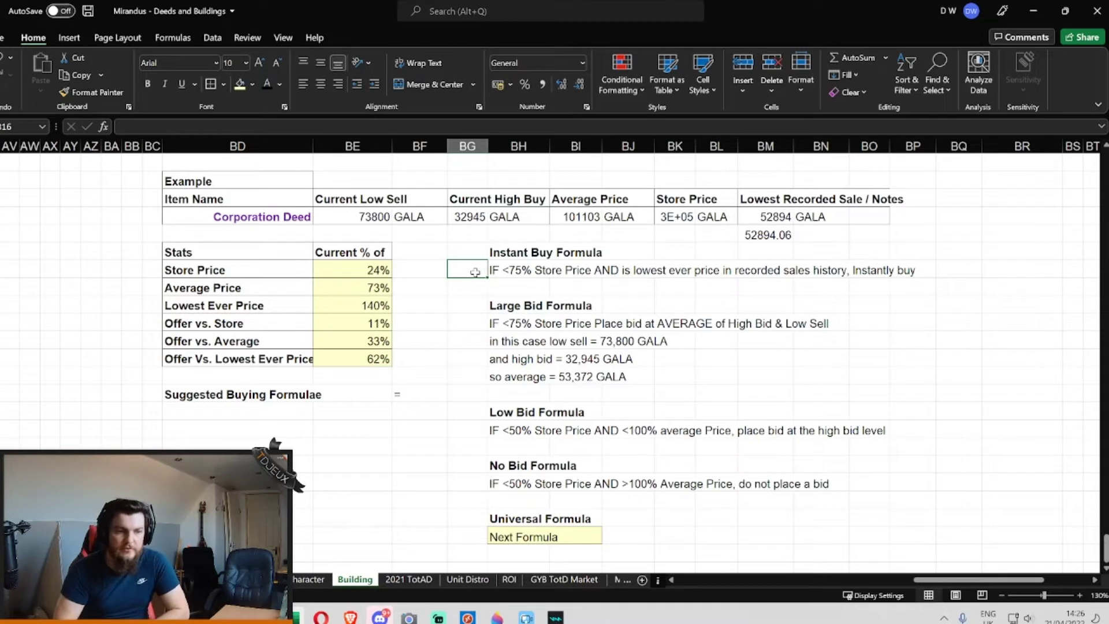
{"action": "left_click", "coordinate": [525, 307]}
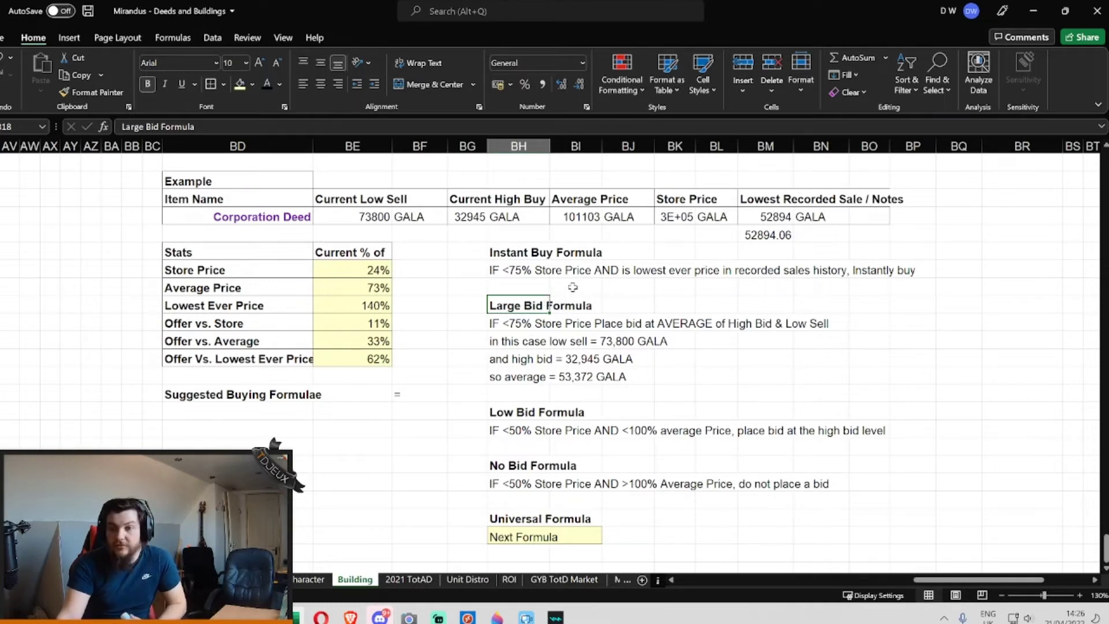
{"action": "left_click", "coordinate": [512, 271]}
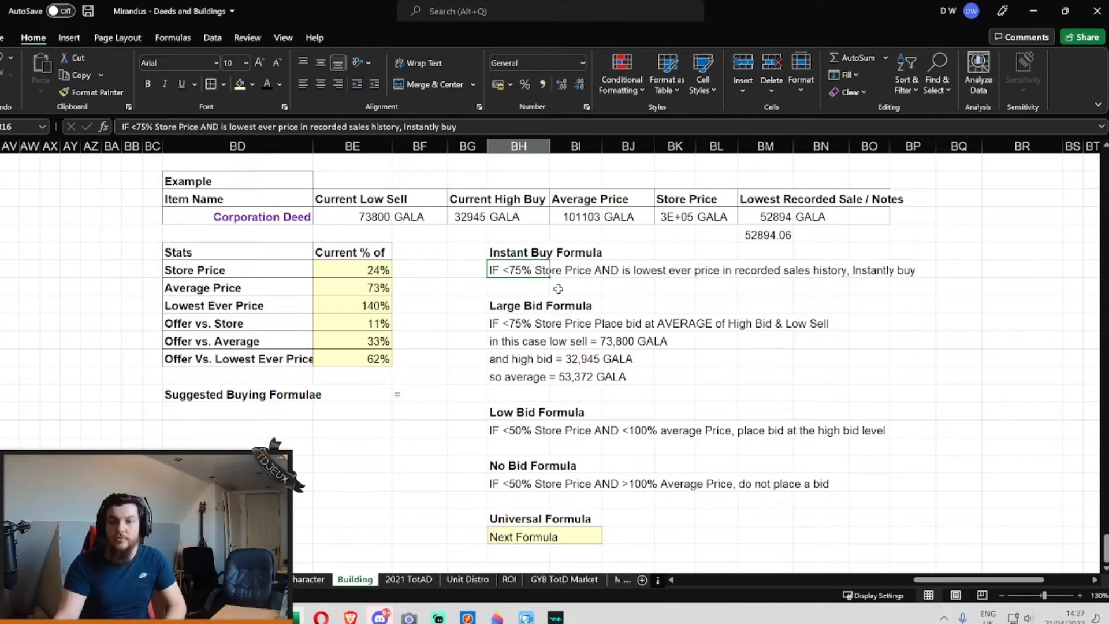
{"action": "left_click", "coordinate": [601, 285]}
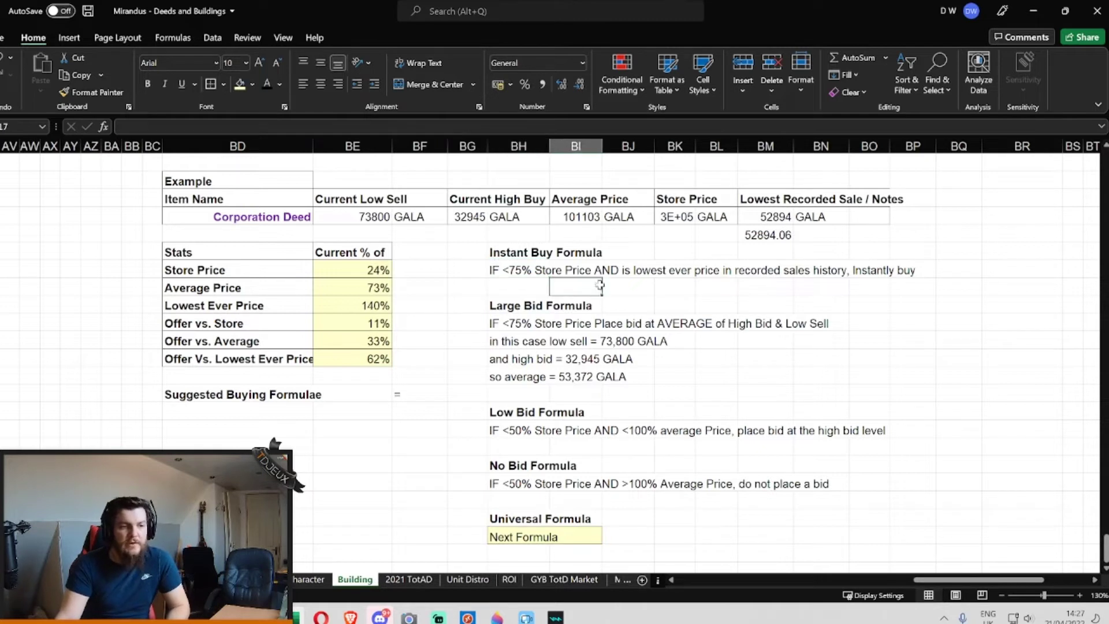
{"action": "left_click", "coordinate": [512, 271]}
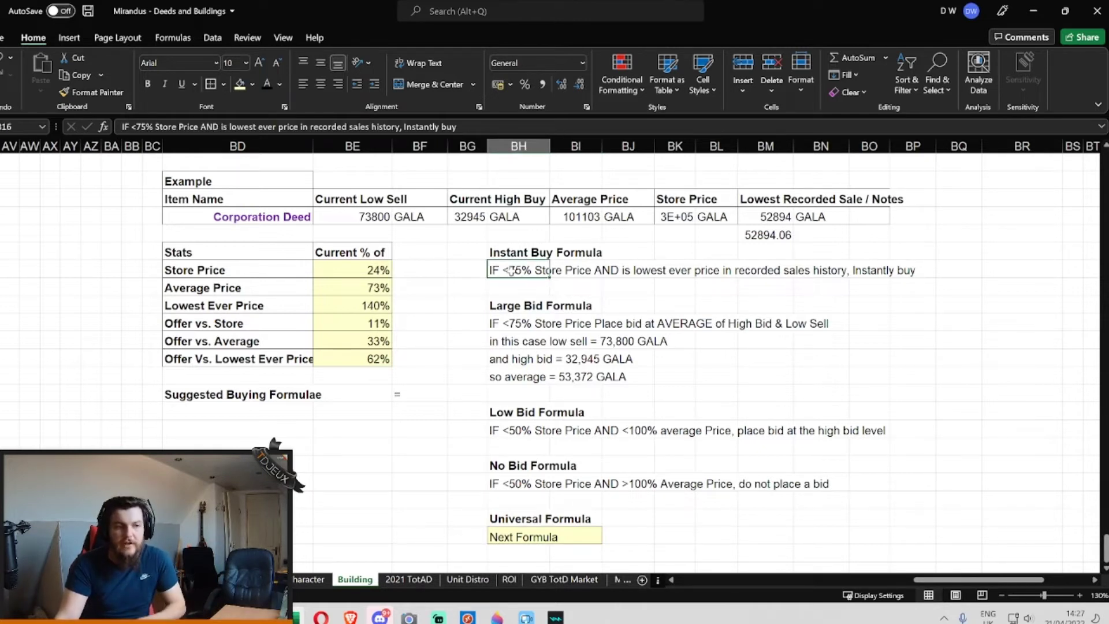
{"action": "left_click", "coordinate": [622, 283]}
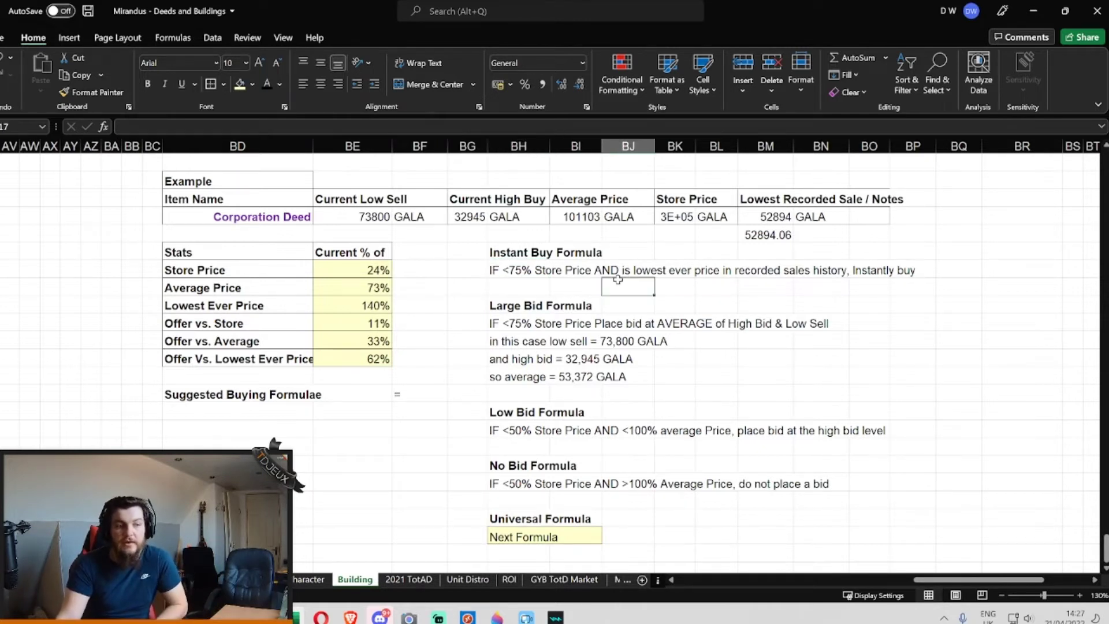
{"action": "left_click", "coordinate": [500, 301]}
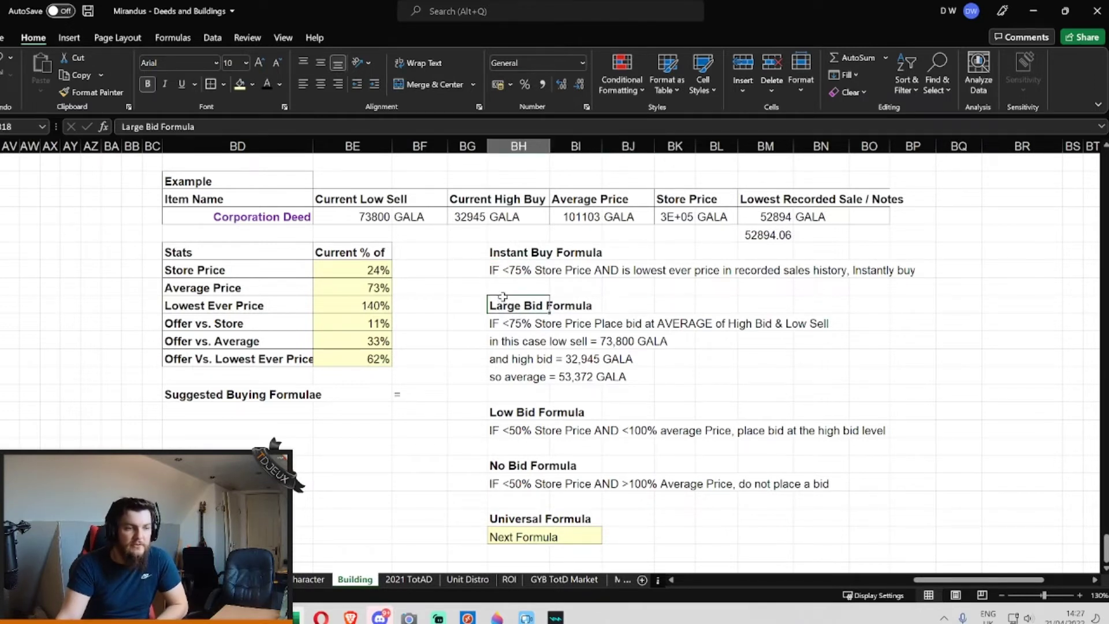
{"action": "left_click", "coordinate": [517, 248]}
Examine the Large Bid Formula and how its suggested bid averages the Corporation Deed's current low sell and current high buy.
{"action": "left_click", "coordinate": [511, 307]}
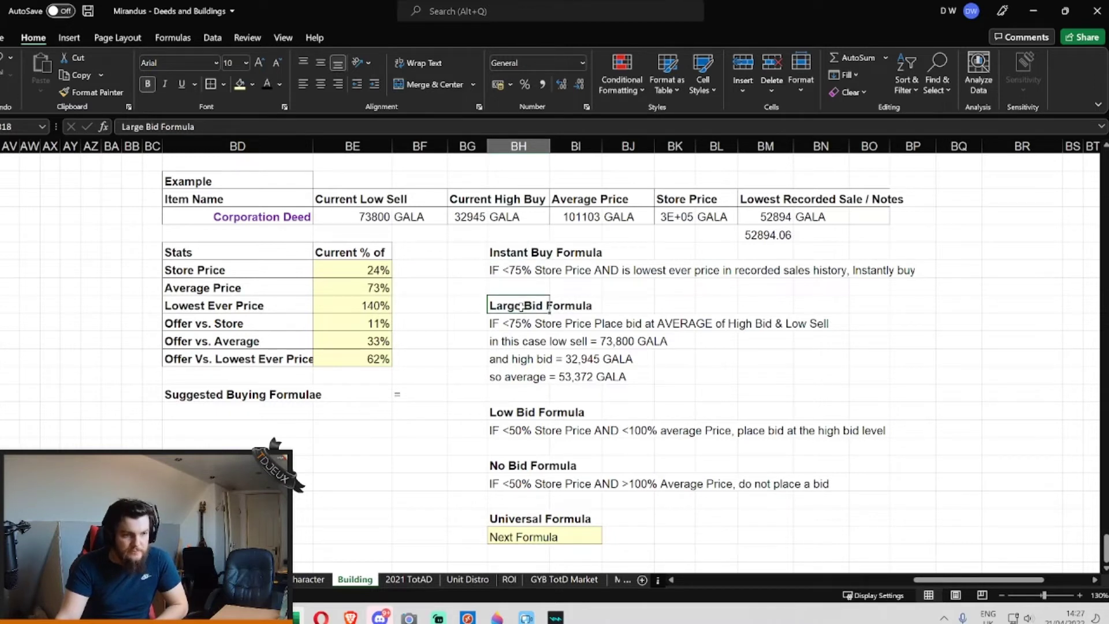
{"action": "left_click", "coordinate": [508, 325]}
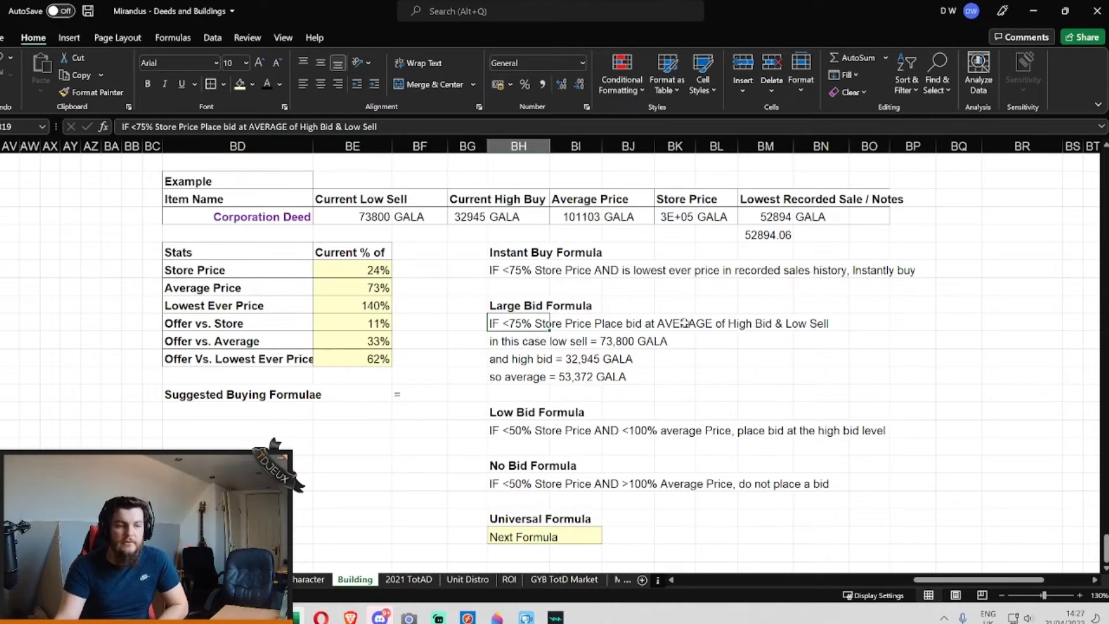
{"action": "left_click", "coordinate": [386, 218]}
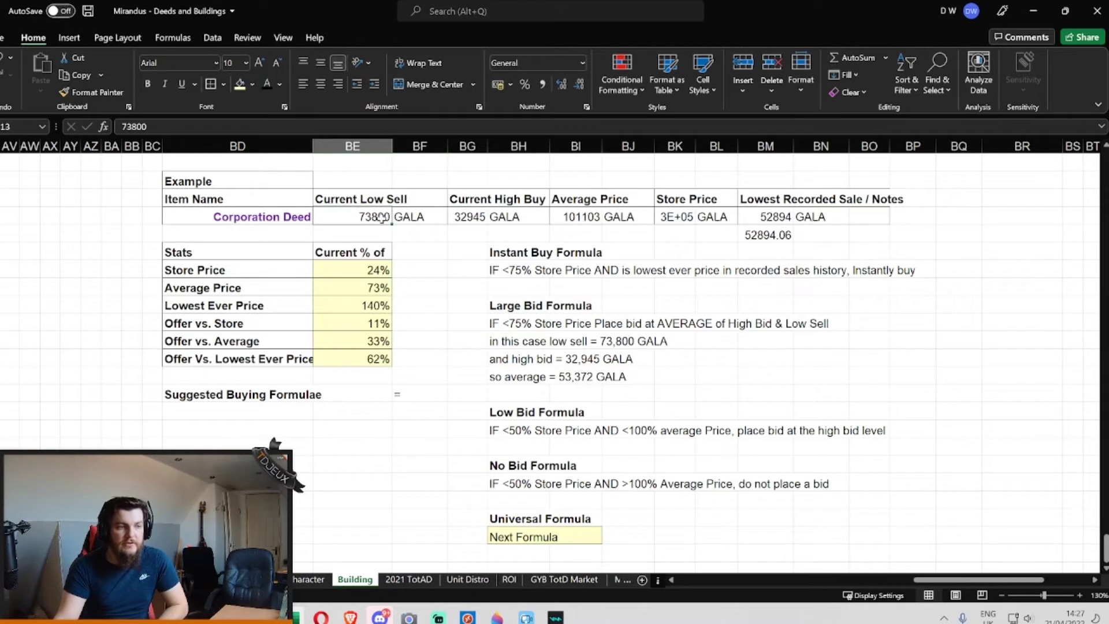
{"action": "left_click", "coordinate": [483, 221]}
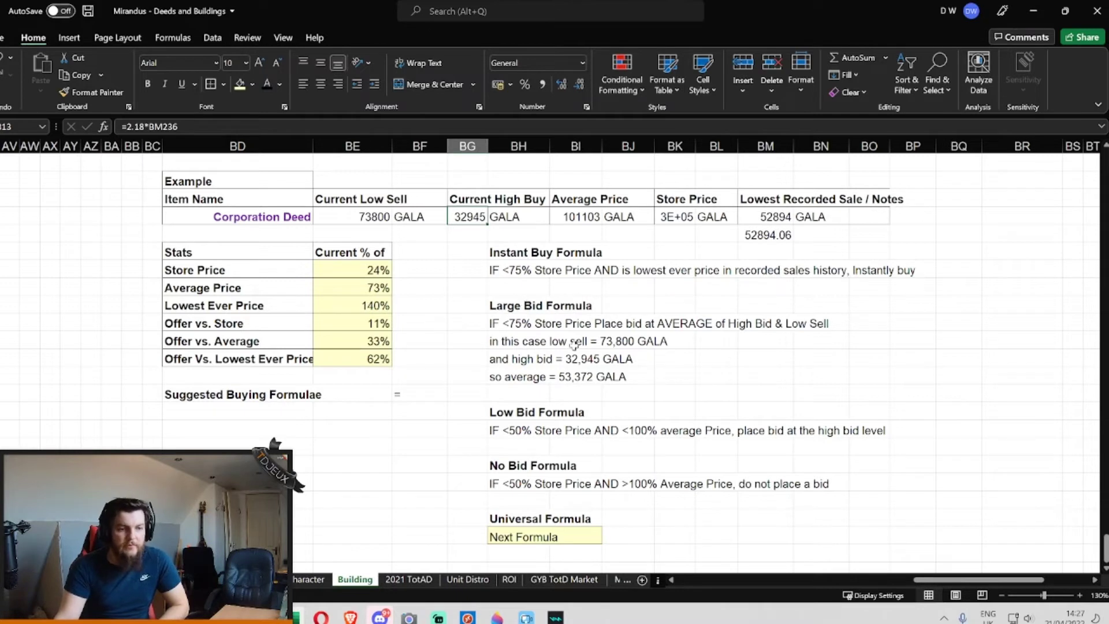
{"action": "left_click", "coordinate": [558, 379]}
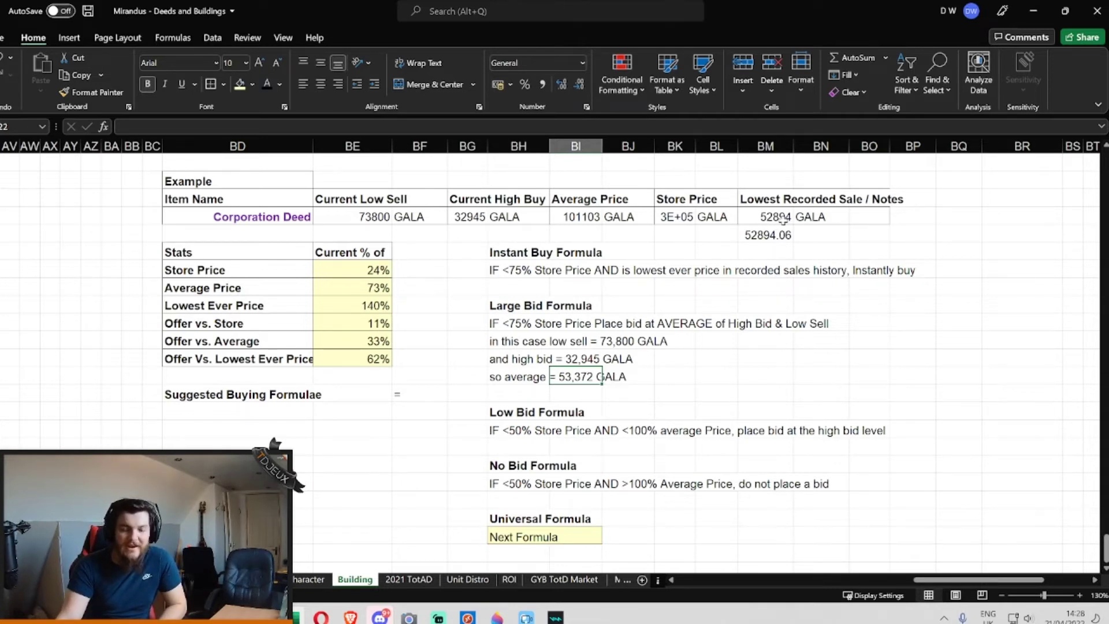
{"action": "scroll", "coordinate": [688, 263], "scroll_direction": "down", "scroll_amount": 1}
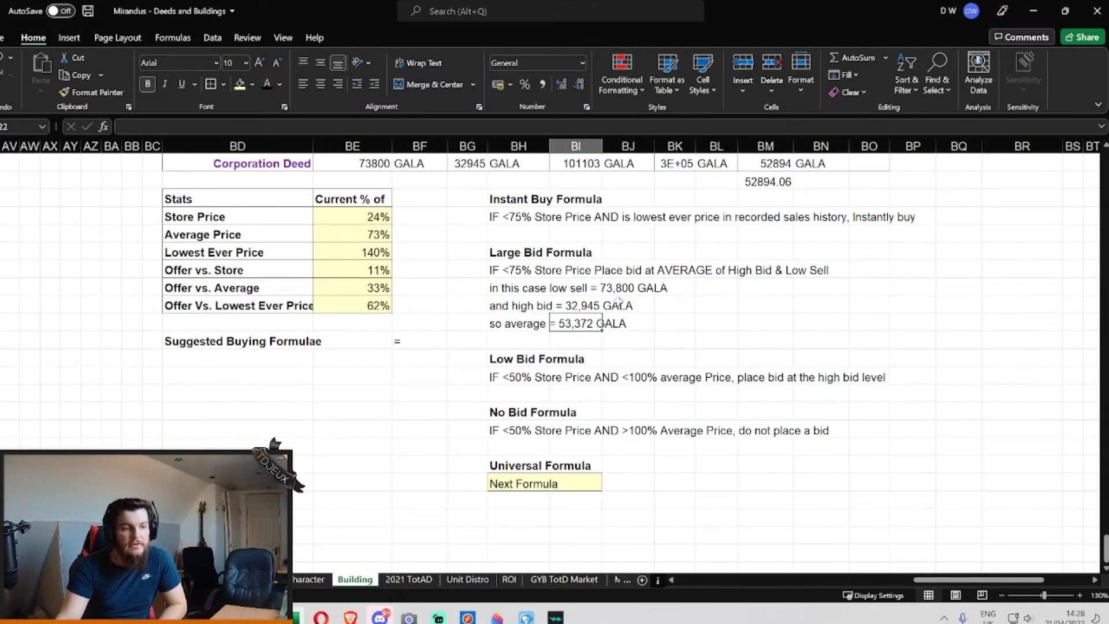
{"action": "left_click", "coordinate": [673, 322]}
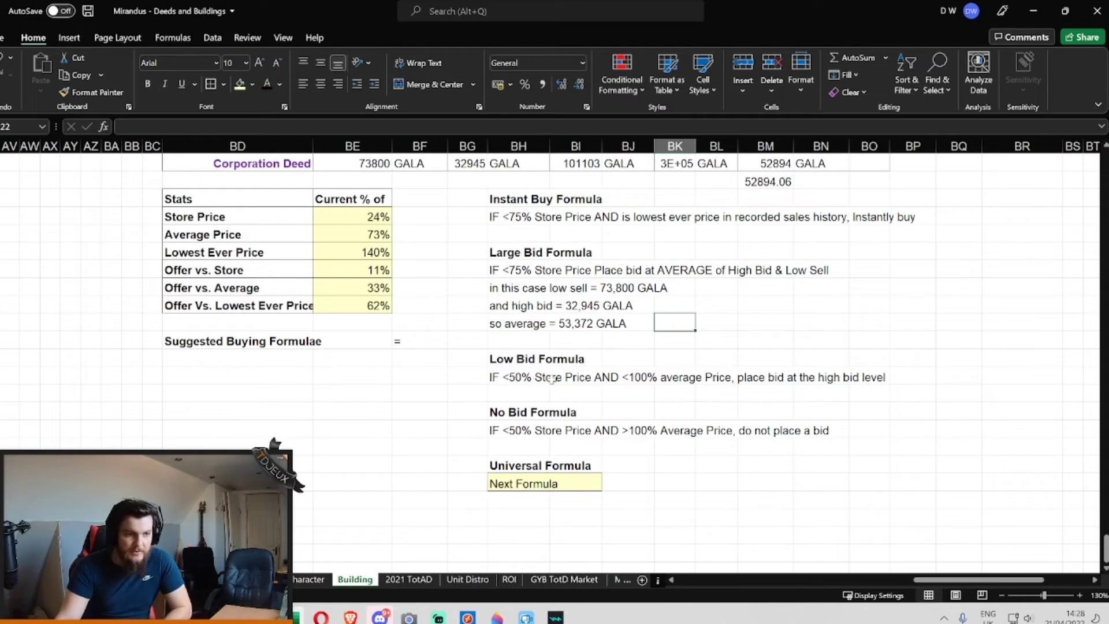
Examine the Low Bid Formula's average price condition and check the Corporation Deed's current high buy as the bid level.
{"action": "left_click", "coordinate": [643, 378]}
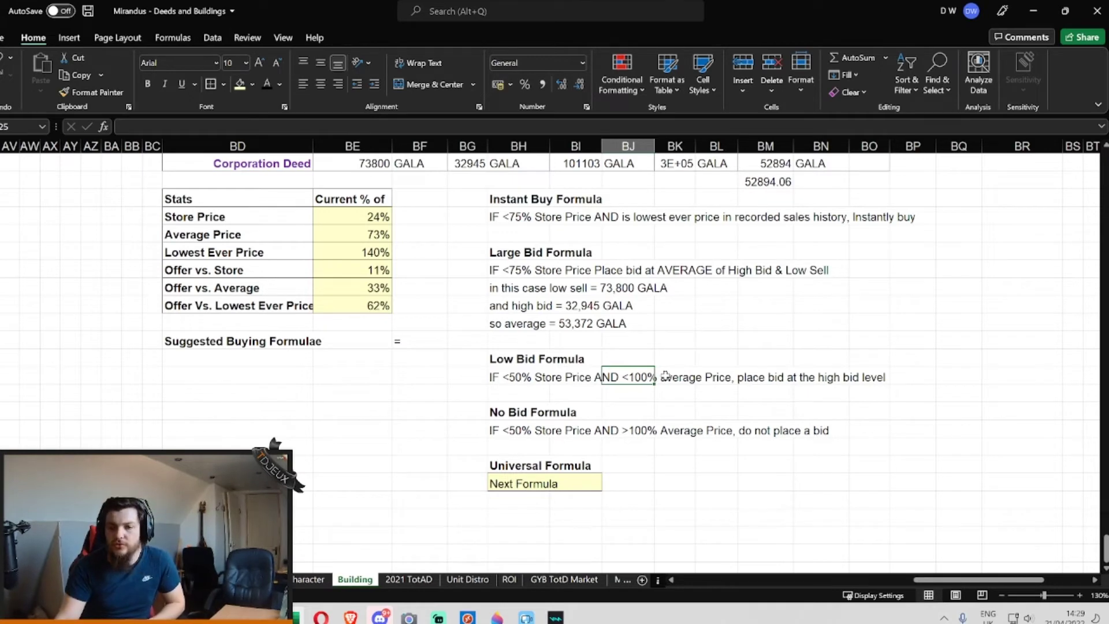
{"action": "scroll", "coordinate": [584, 383], "scroll_direction": "up", "scroll_amount": 2}
{"action": "left_click", "coordinate": [467, 269]}
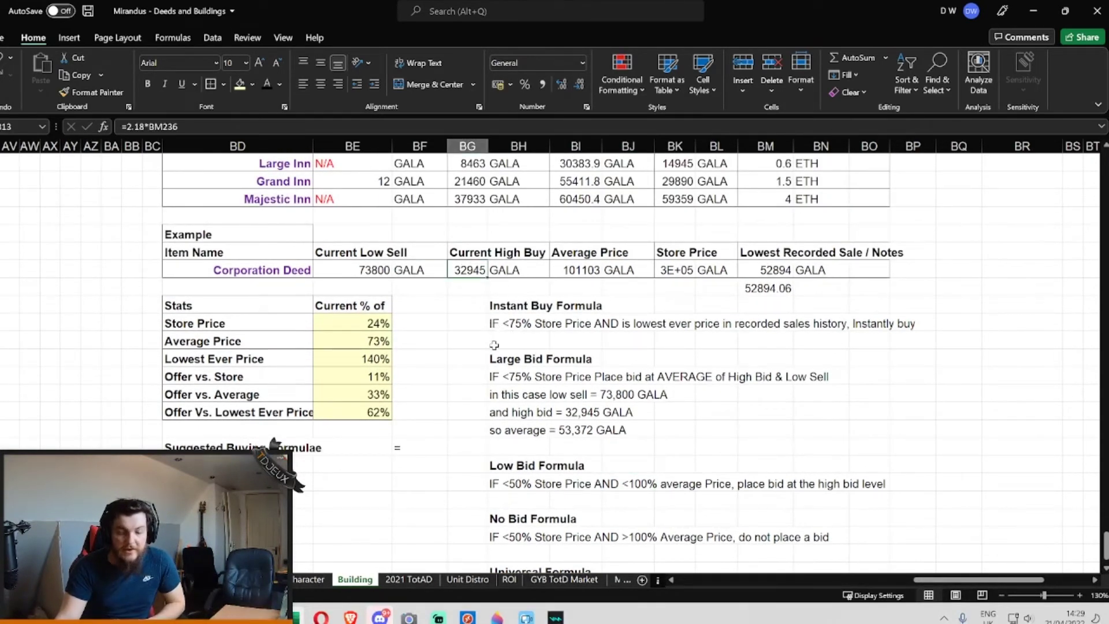
{"action": "scroll", "coordinate": [494, 345], "scroll_direction": "down", "scroll_amount": 3}
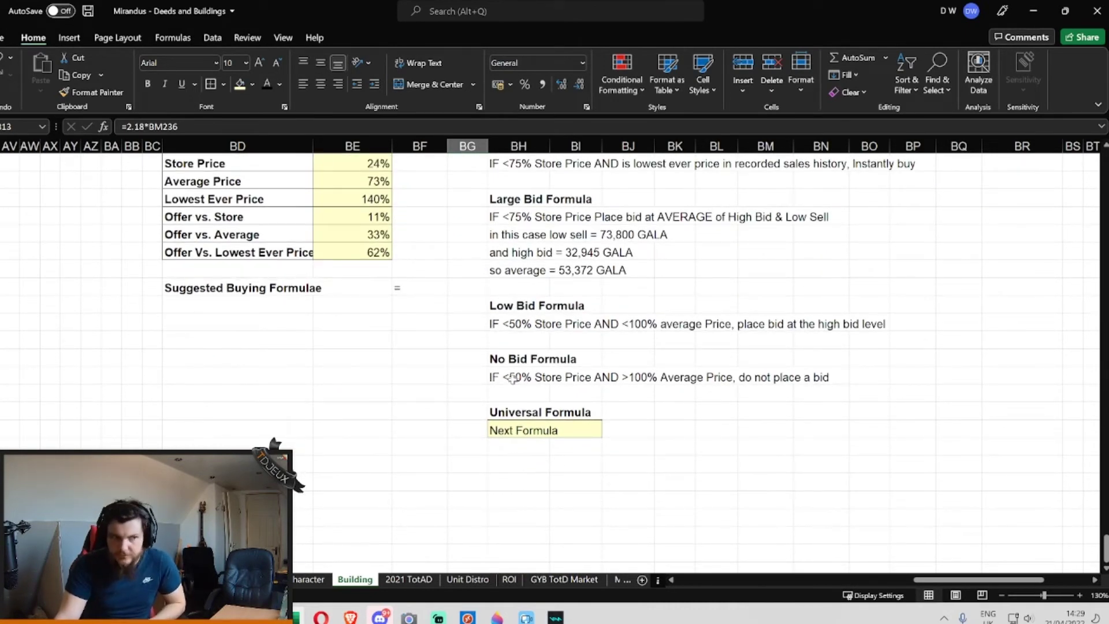
Compare the No Bid Formula's store price and average price conditions with those of the Low Bid Formula.
{"action": "left_click", "coordinate": [512, 379]}
{"action": "left_click", "coordinate": [513, 325]}
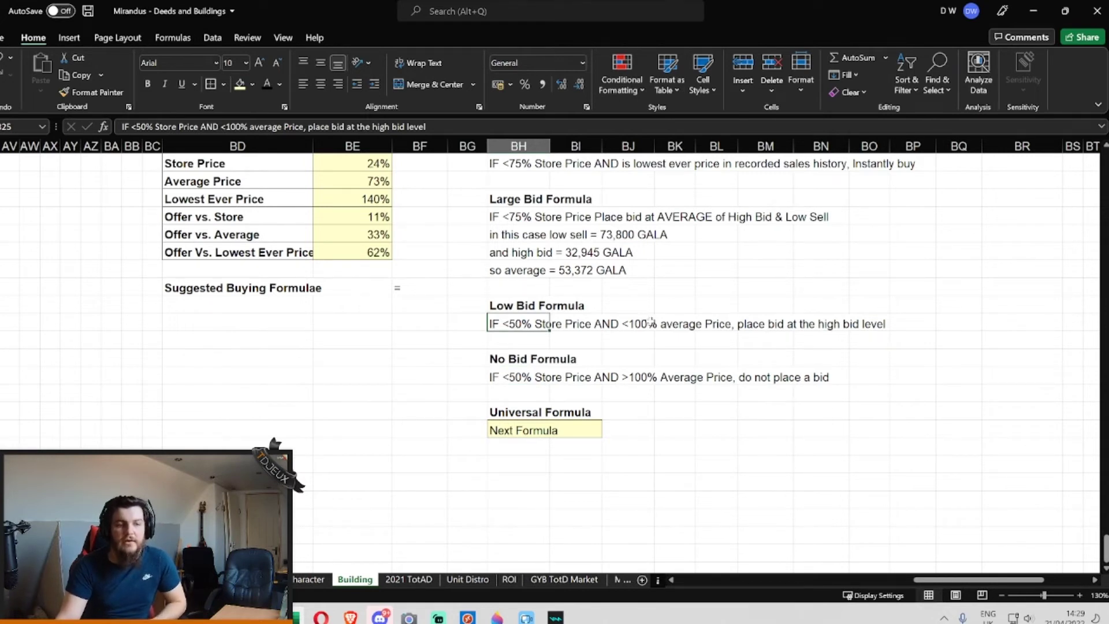
{"action": "left_click", "coordinate": [506, 375]}
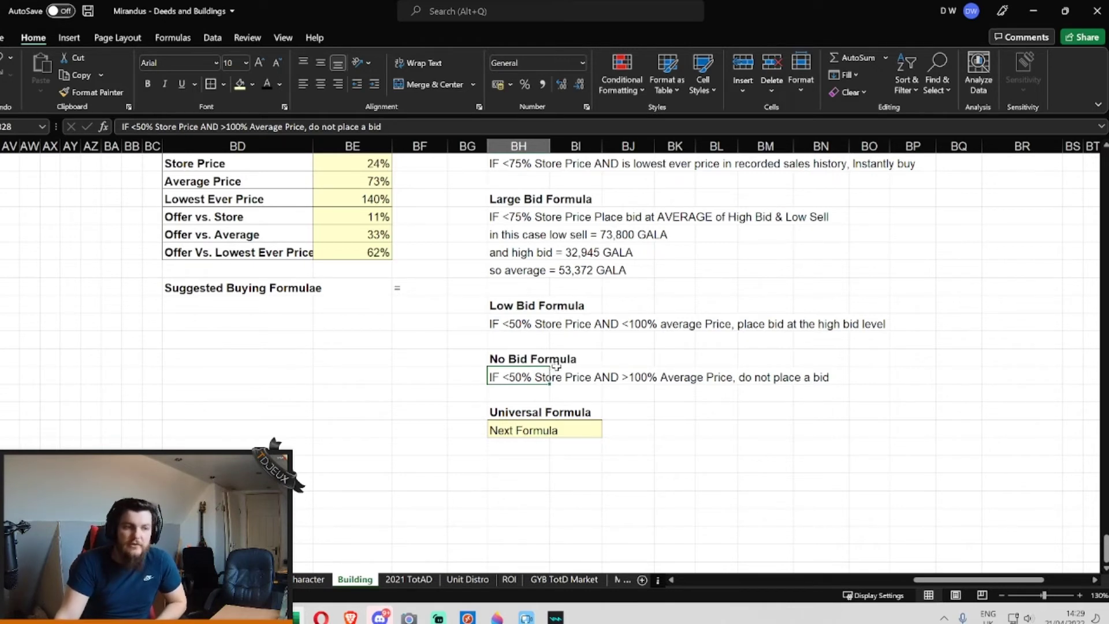
{"action": "left_click", "coordinate": [514, 377]}
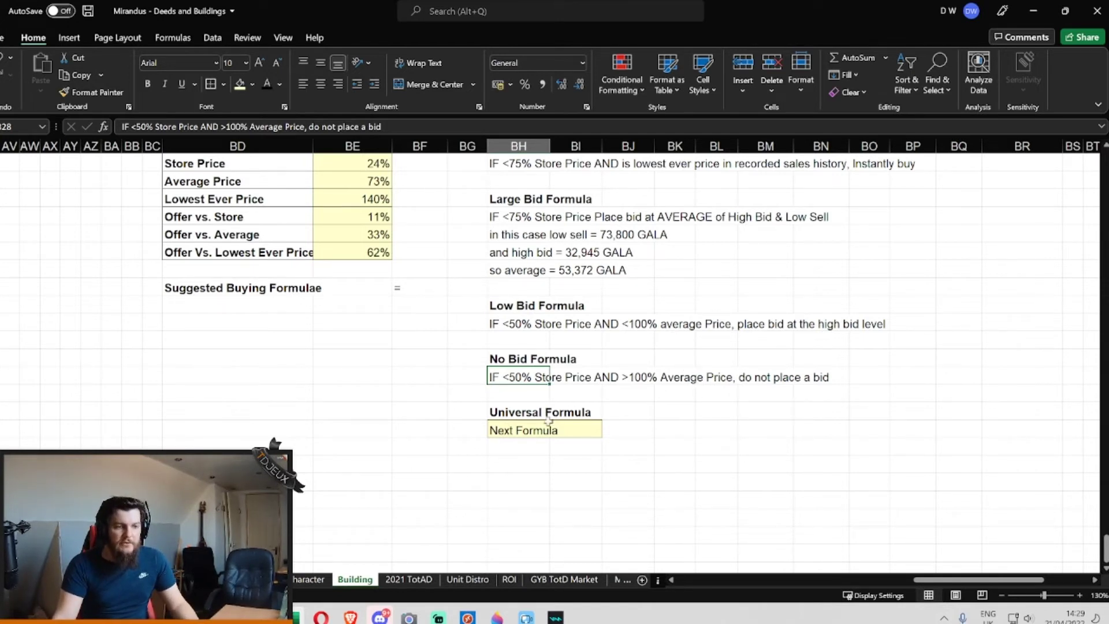
Inspect the Universal Formula's IF/AND expression and trace its references to the current low sell, store price and lowest recorded sale.
{"action": "left_click", "coordinate": [512, 428]}
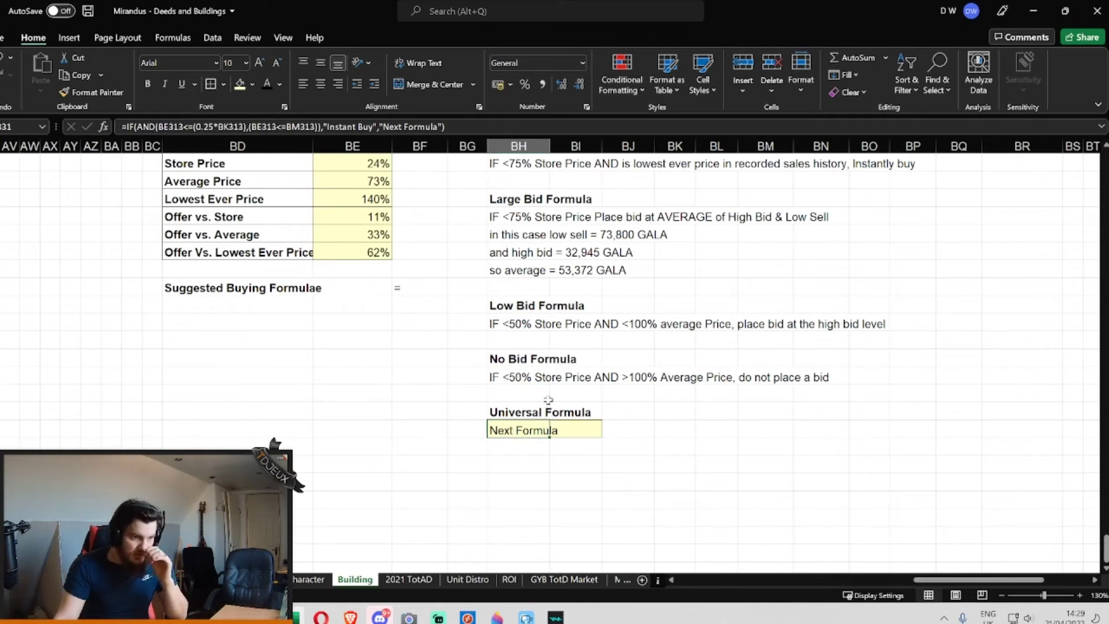
{"action": "left_click", "coordinate": [677, 395]}
{"action": "left_click", "coordinate": [508, 432]}
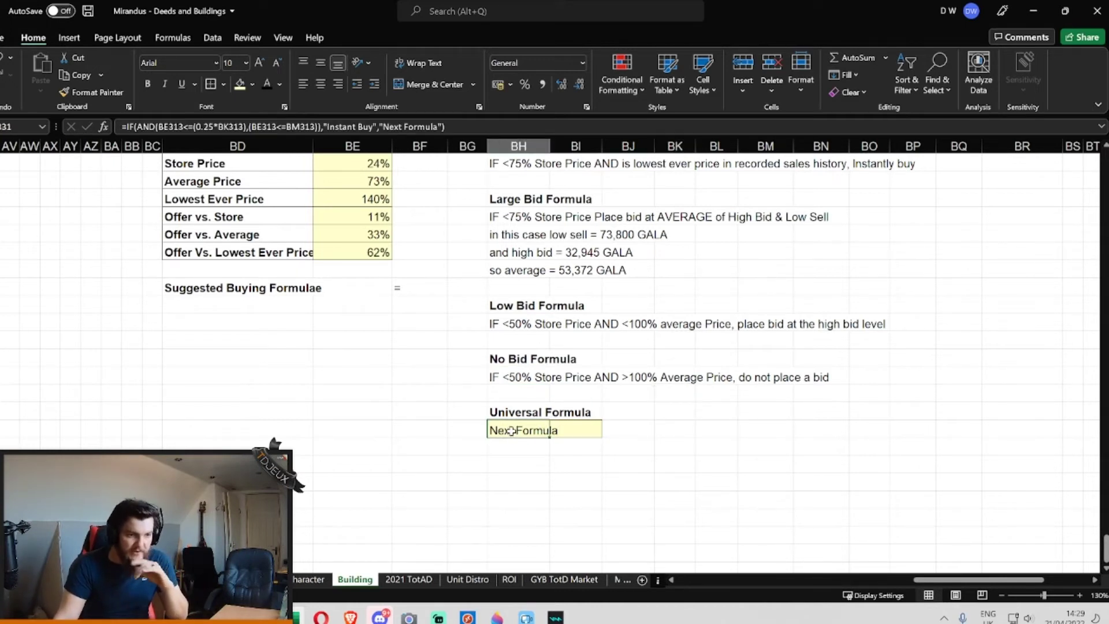
{"action": "scroll", "coordinate": [603, 393], "scroll_direction": "up", "scroll_amount": 1}
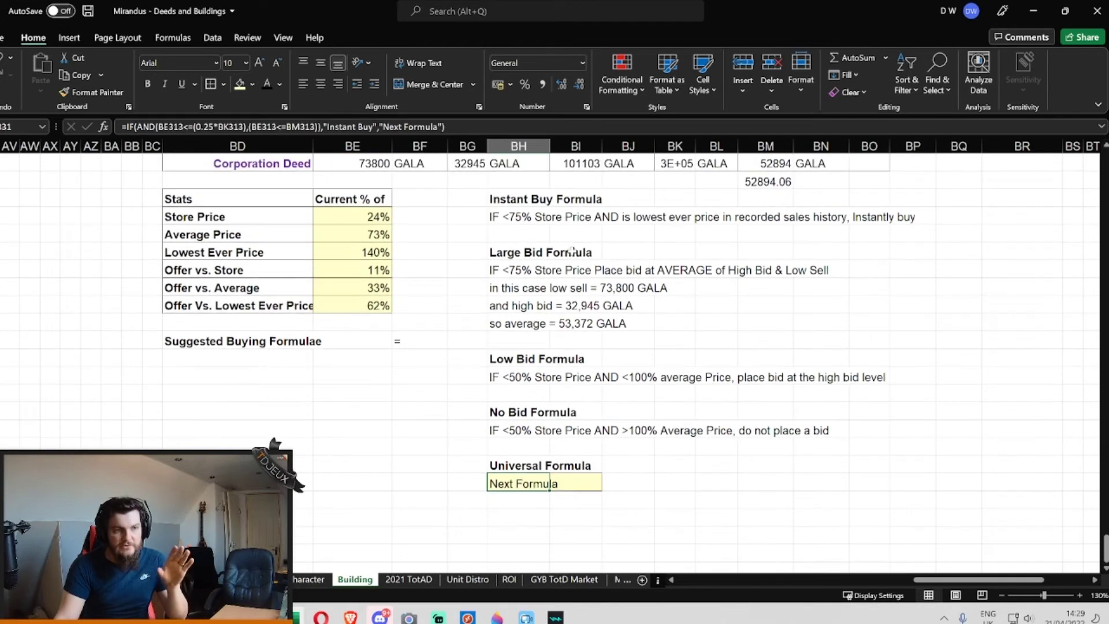
{"action": "key", "text": "F2"}
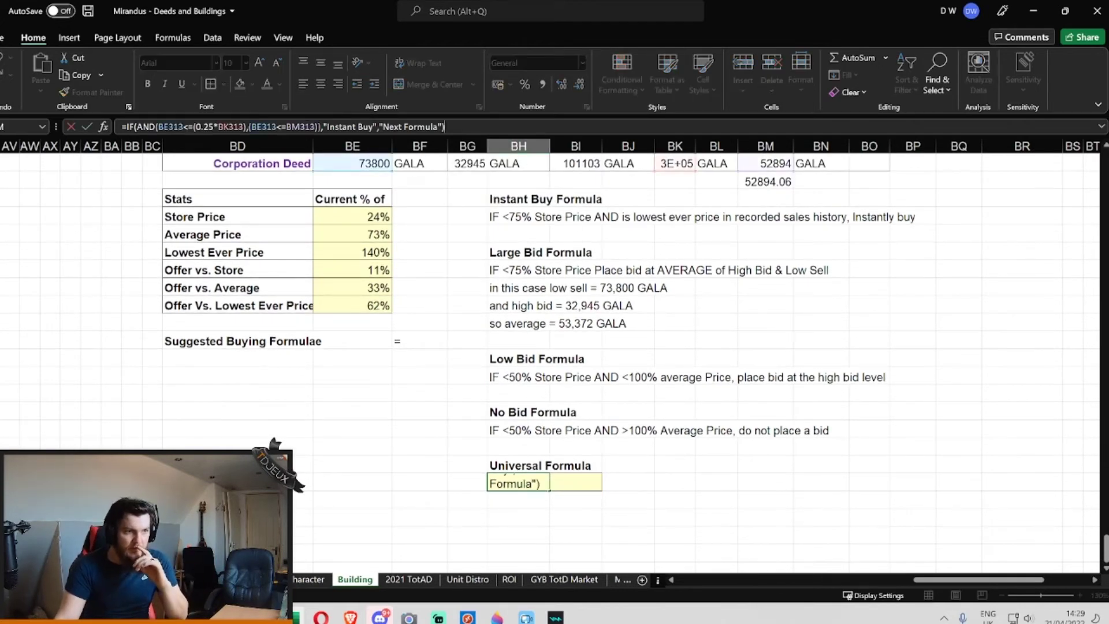
{"action": "scroll", "coordinate": [699, 374], "scroll_direction": "up", "scroll_amount": 2}
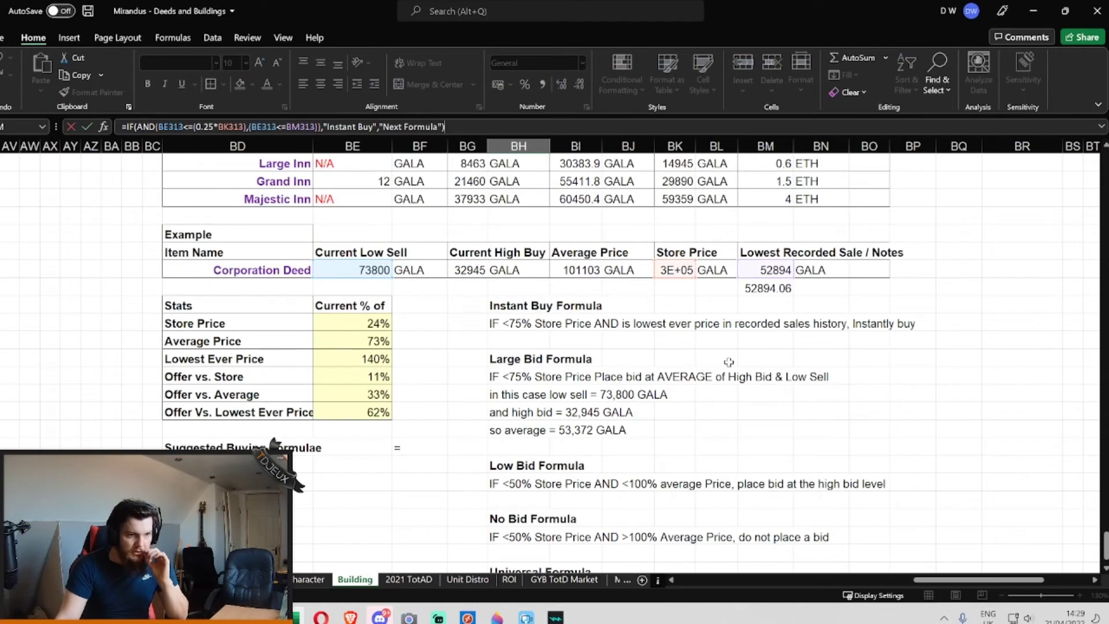
{"action": "scroll", "coordinate": [790, 334], "scroll_direction": "down", "scroll_amount": 1}
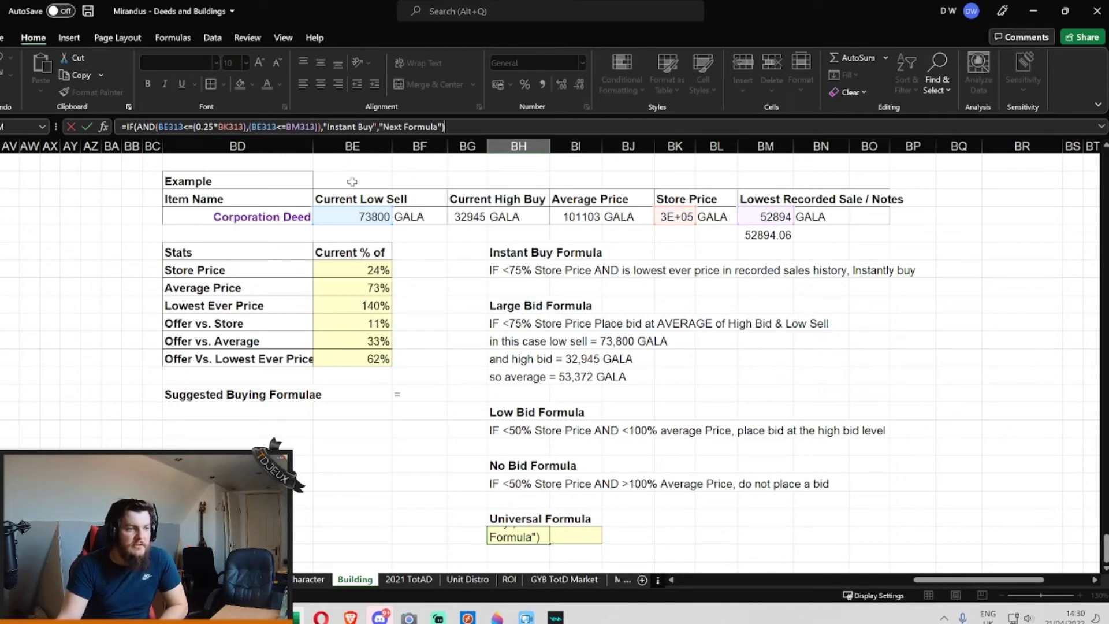
{"action": "left_click", "coordinate": [751, 341]}
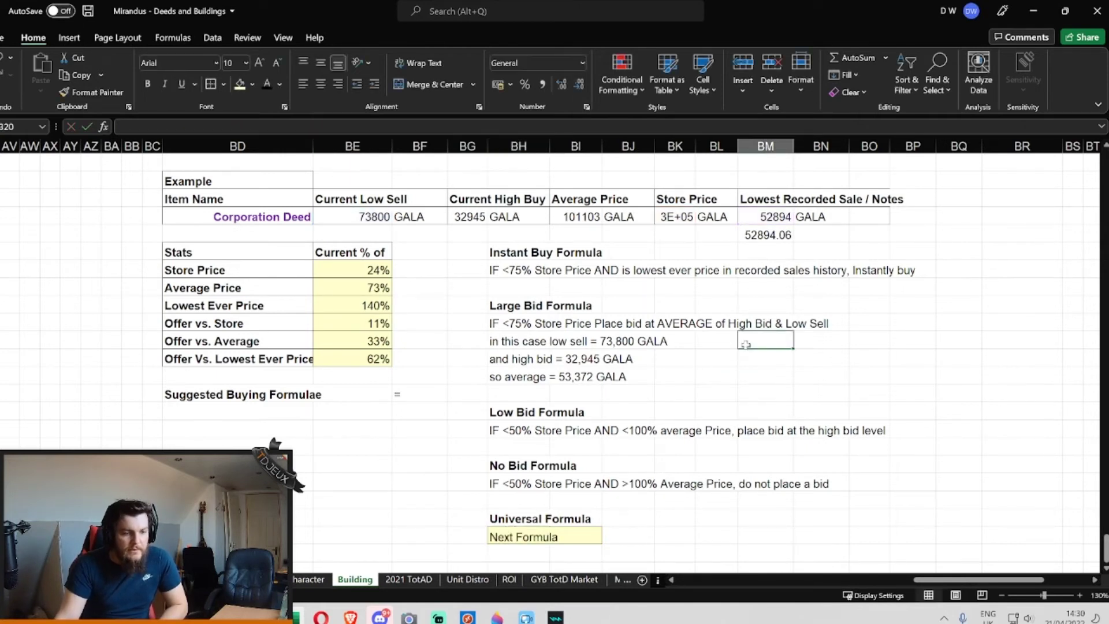
{"action": "left_click", "coordinate": [507, 536]}
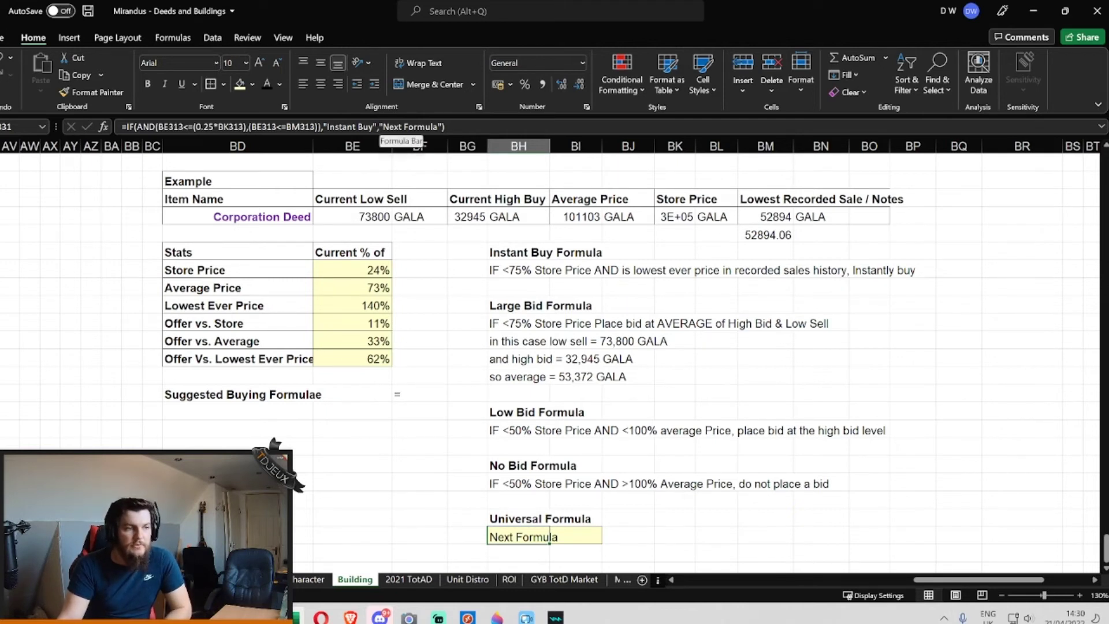
{"action": "left_click", "coordinate": [456, 128]}
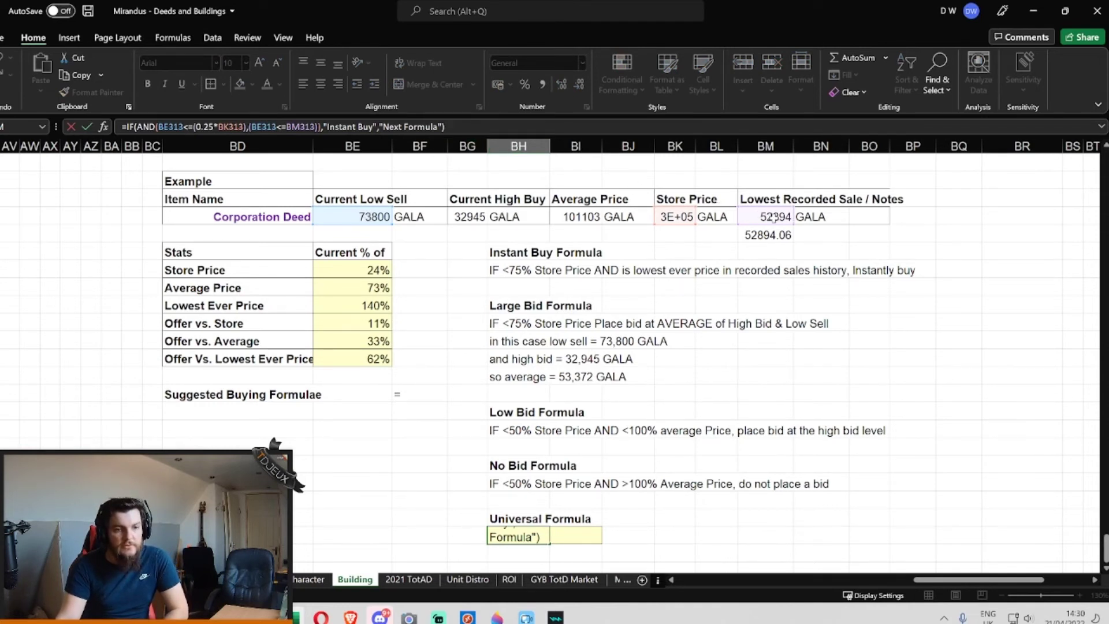
Check the Corporation Deed's lowest recorded sale value and the formula behind its Store Price percentage.
{"action": "left_click", "coordinate": [817, 237]}
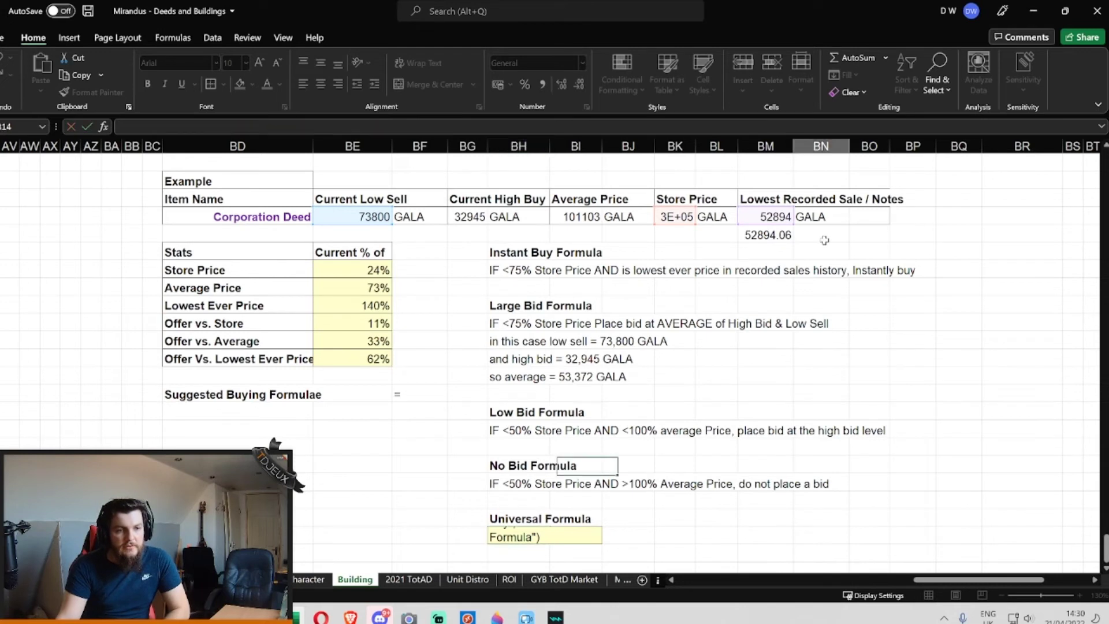
{"action": "left_click", "coordinate": [777, 216]}
{"action": "double_click", "coordinate": [134, 127]}
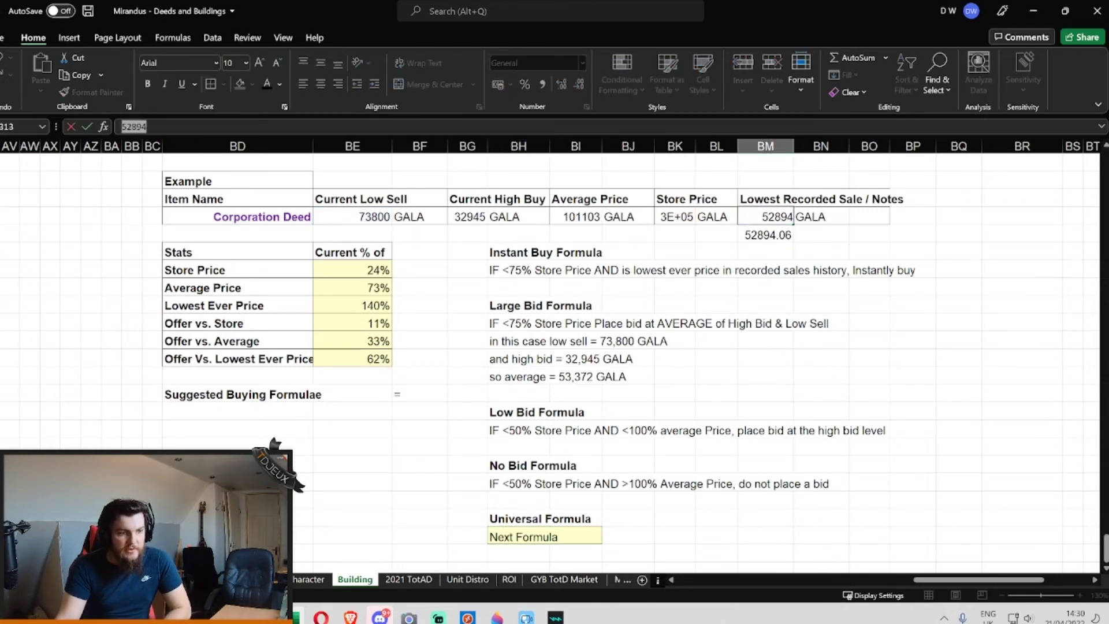
{"action": "left_click", "coordinate": [371, 272]}
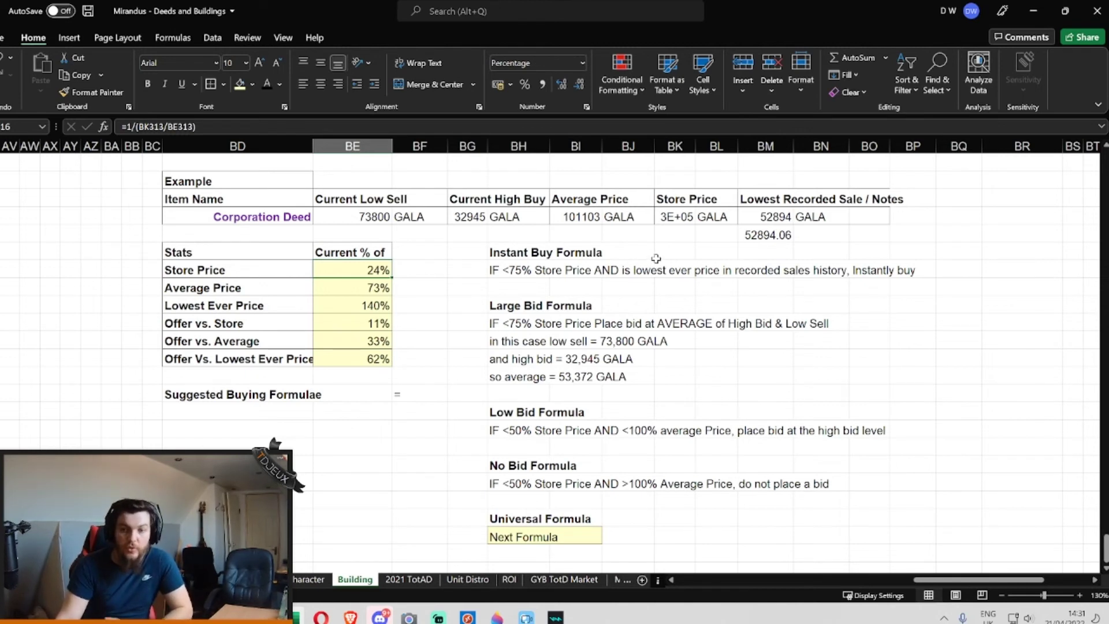
Set the Corporation Deed's lowest recorded sale to 73801 to test the Universal Formula, and recheck the Store Price percentage.
{"action": "left_click", "coordinate": [756, 219]}
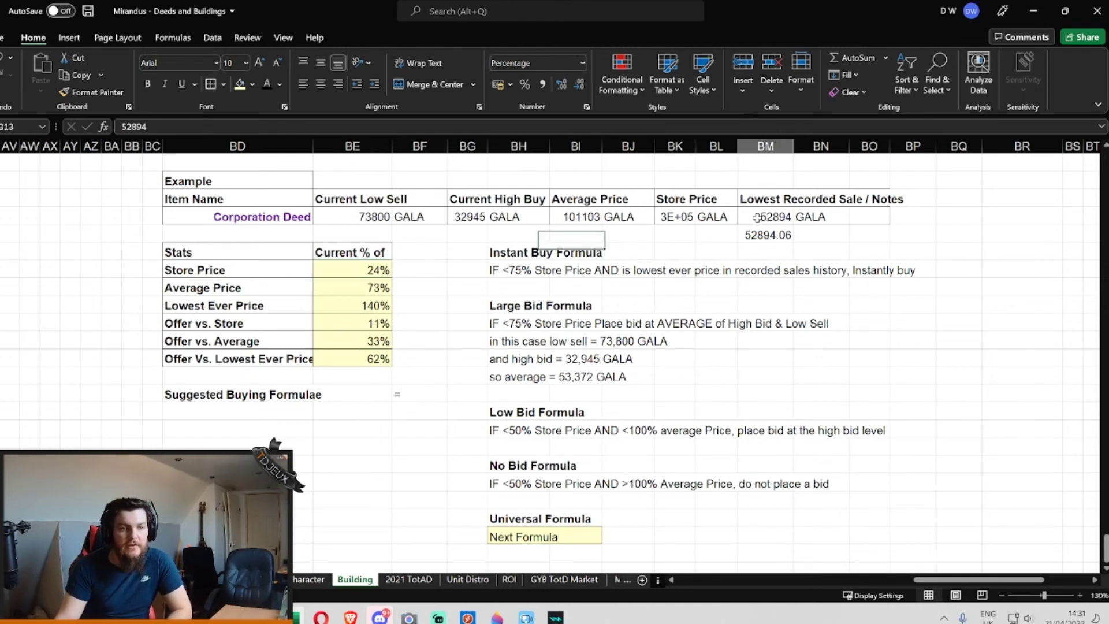
{"action": "left_click_drag", "start_coordinate": [148, 127], "coordinate": [114, 132]}
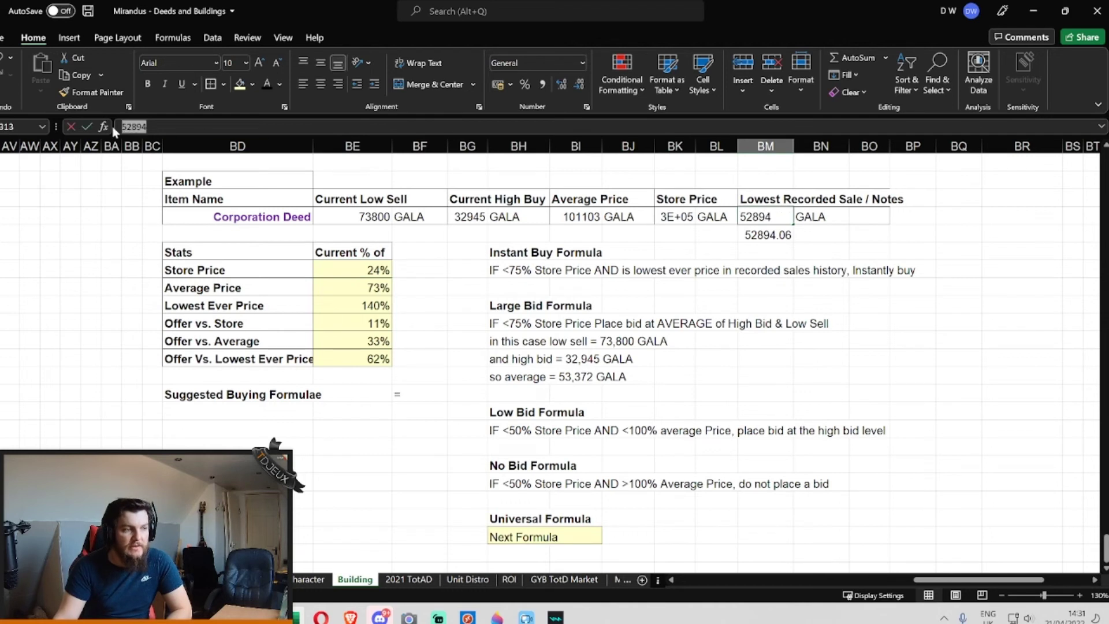
{"action": "type", "text": "73801"}
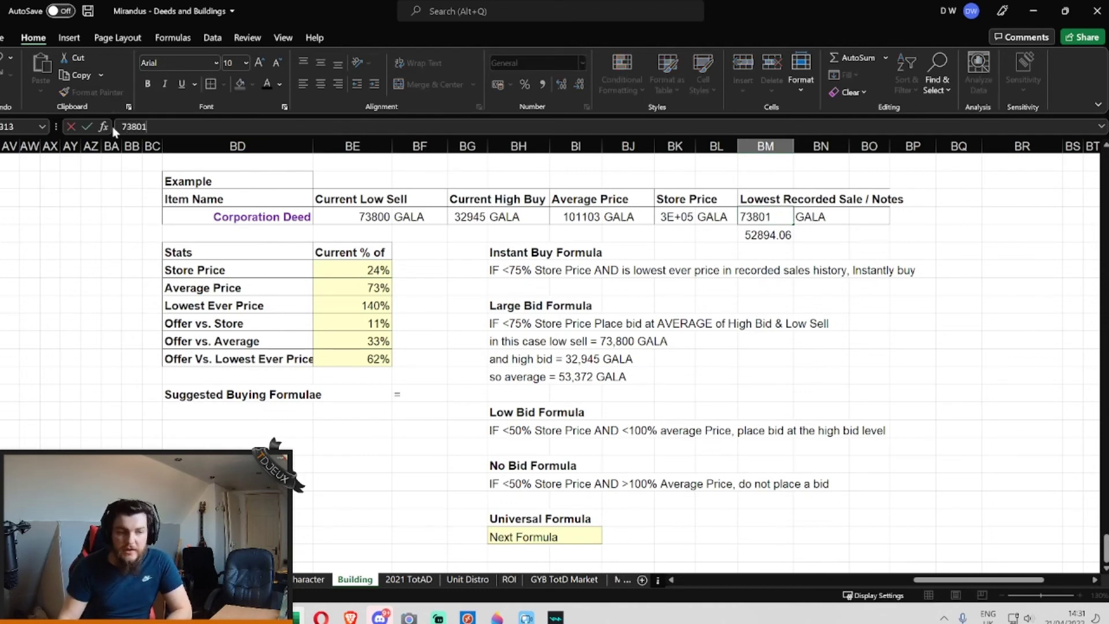
{"action": "key", "text": "Return"}
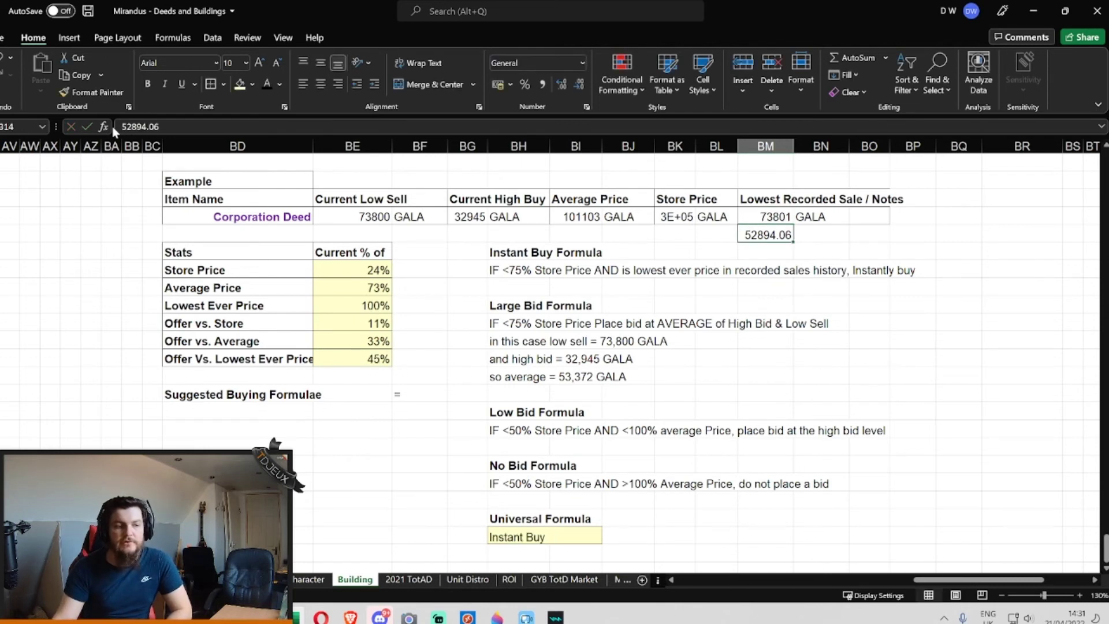
{"action": "left_click", "coordinate": [378, 276]}
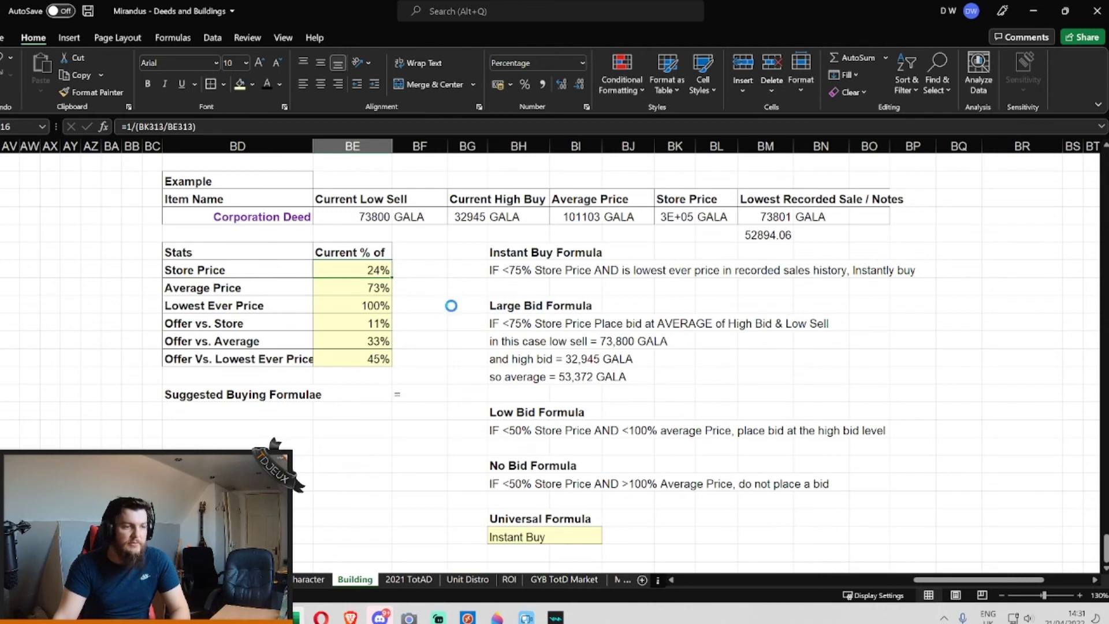
Undo, redo and again undo the lowest recorded sale change to compare the Universal Formula's outcomes, and reselect the formula's cell.
{"action": "key", "text": "ctrl+z"}
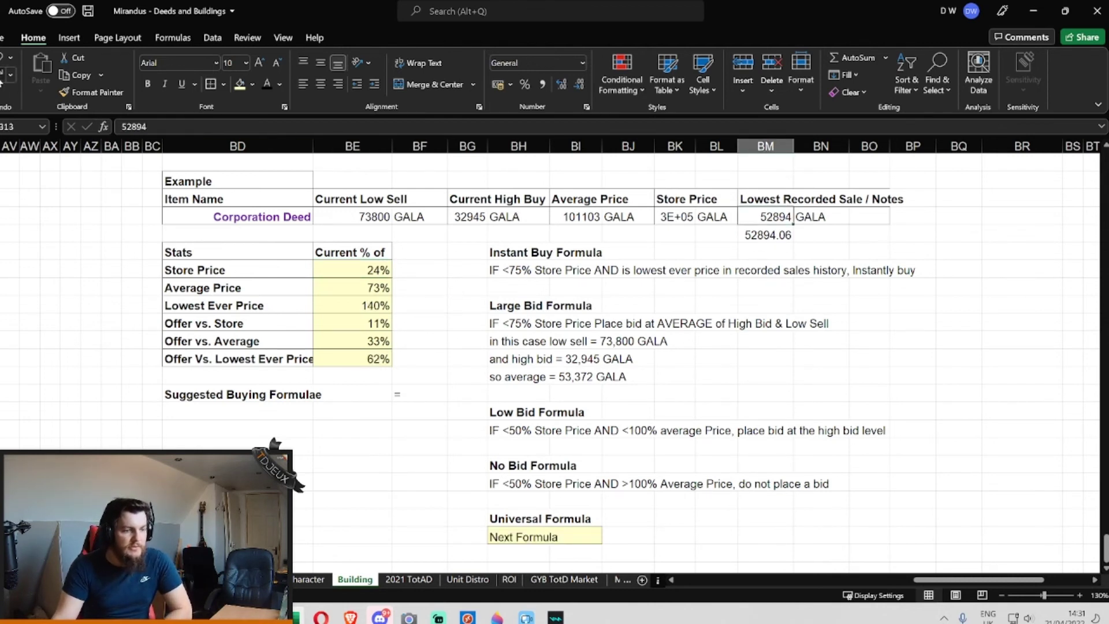
{"action": "key", "text": "ctrl+y"}
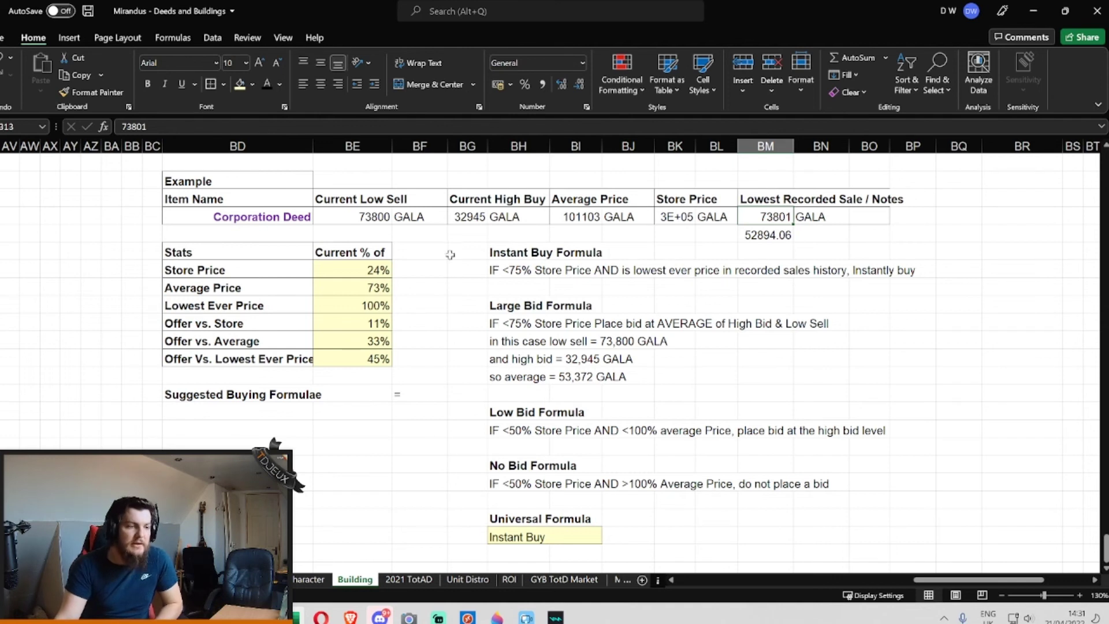
{"action": "key", "text": "ctrl+z"}
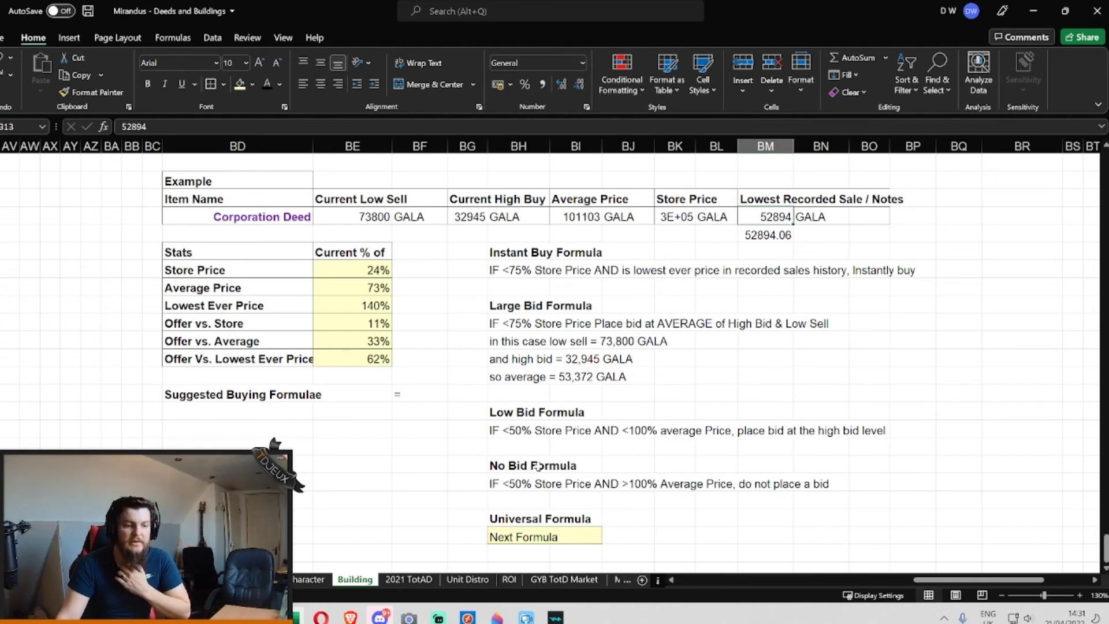
{"action": "left_click", "coordinate": [622, 541]}
{"action": "left_click", "coordinate": [508, 541]}
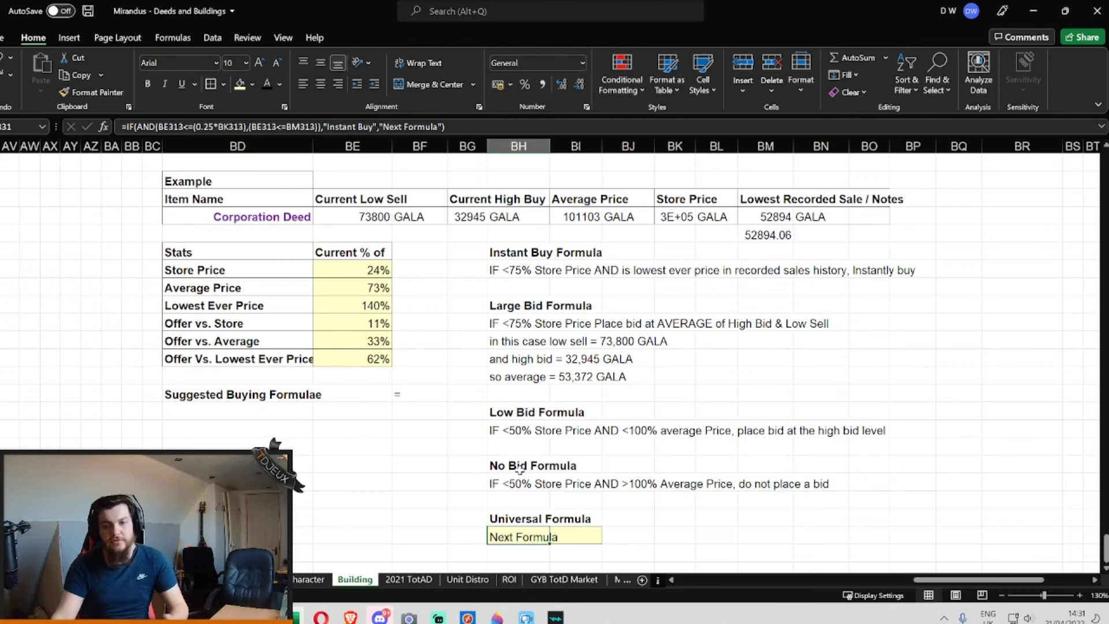
Examine the building price table and highlight the blank cells beside the rows starting at Simple Forge.
{"action": "scroll", "coordinate": [554, 358], "scroll_direction": "up", "scroll_amount": 16}
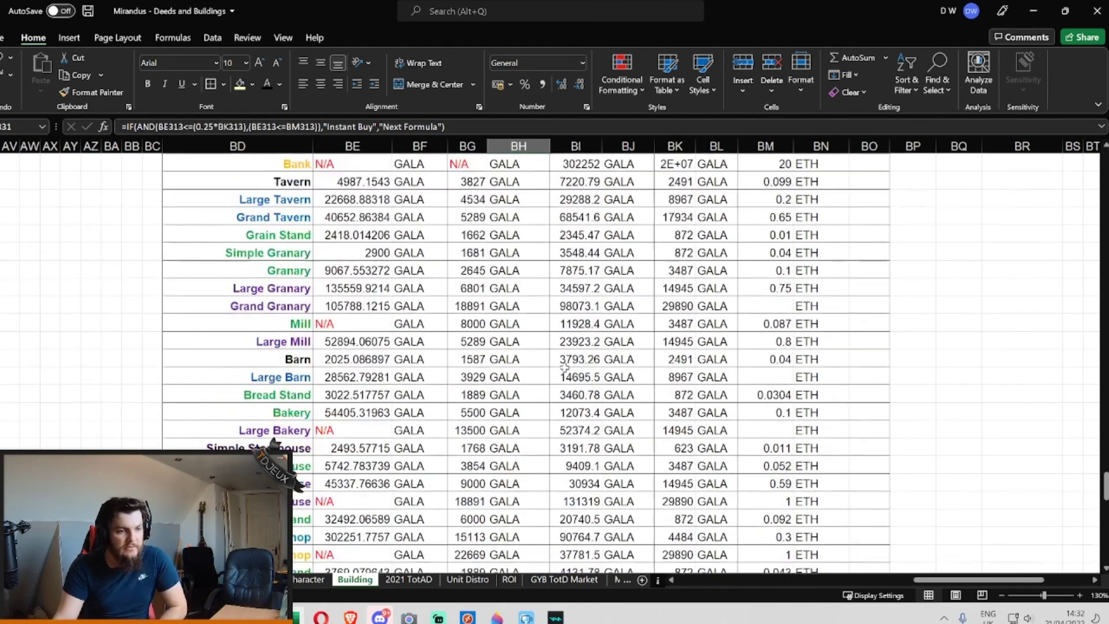
{"action": "scroll", "coordinate": [565, 367], "scroll_direction": "up", "scroll_amount": 6}
{"action": "left_click_drag", "start_coordinate": [362, 233], "coordinate": [745, 479]}
{"action": "left_click", "coordinate": [870, 241]}
{"action": "key", "text": "shift+Down"}
{"action": "key", "text": "shift+Down"}
{"action": "key", "text": "shift+Down"}
{"action": "key", "text": "shift+Down"}
{"action": "key", "text": "shift+Down"}
{"action": "key", "text": "shift+Down"}
{"action": "key", "text": "shift+Down"}
{"action": "key", "text": "shift+Down"}
{"action": "key", "text": "shift+Down"}
{"action": "key", "text": "shift+Down"}
{"action": "key", "text": "shift+Down"}
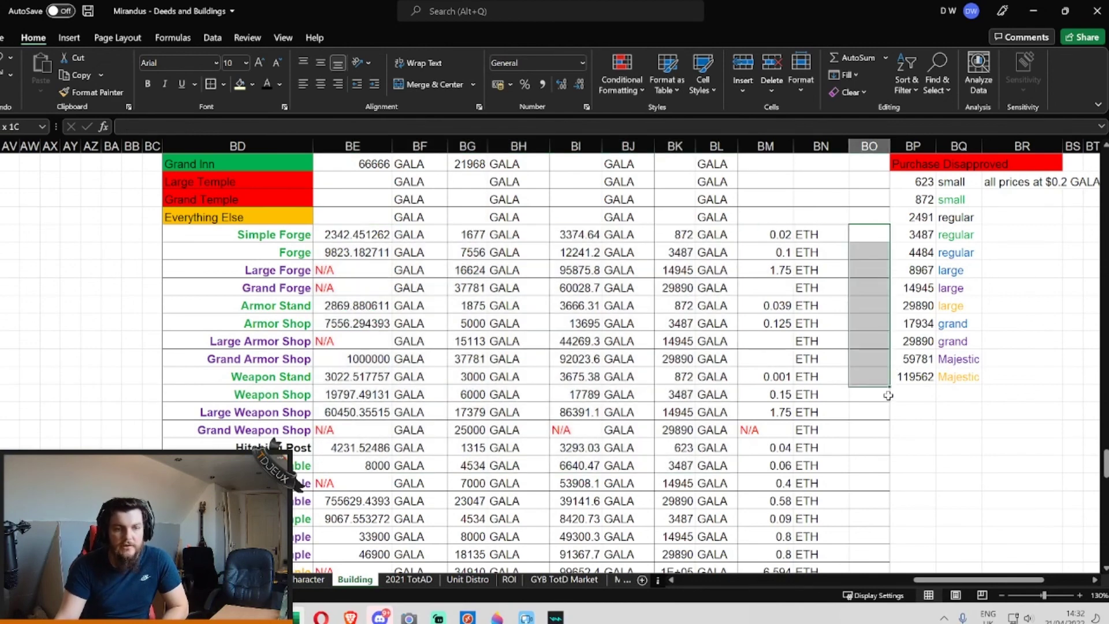
Go through the blank cells beside the Simple, regular, Large and Grand Forge rows, and check the Grand Forge's low sell entry.
{"action": "left_click", "coordinate": [870, 234]}
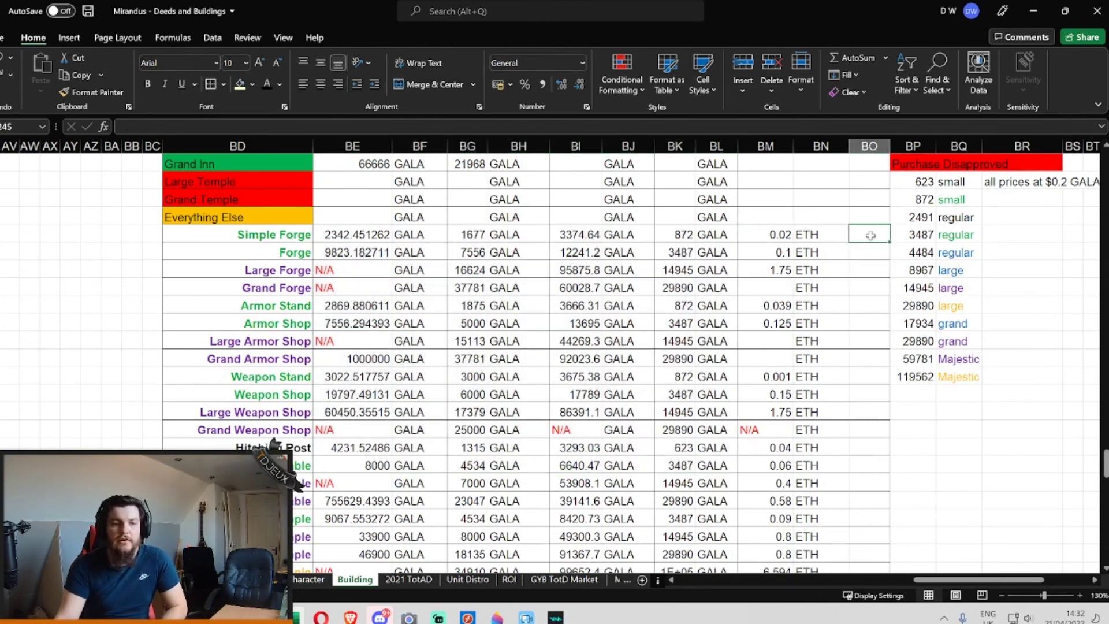
{"action": "left_click", "coordinate": [873, 251]}
{"action": "left_click", "coordinate": [876, 268]}
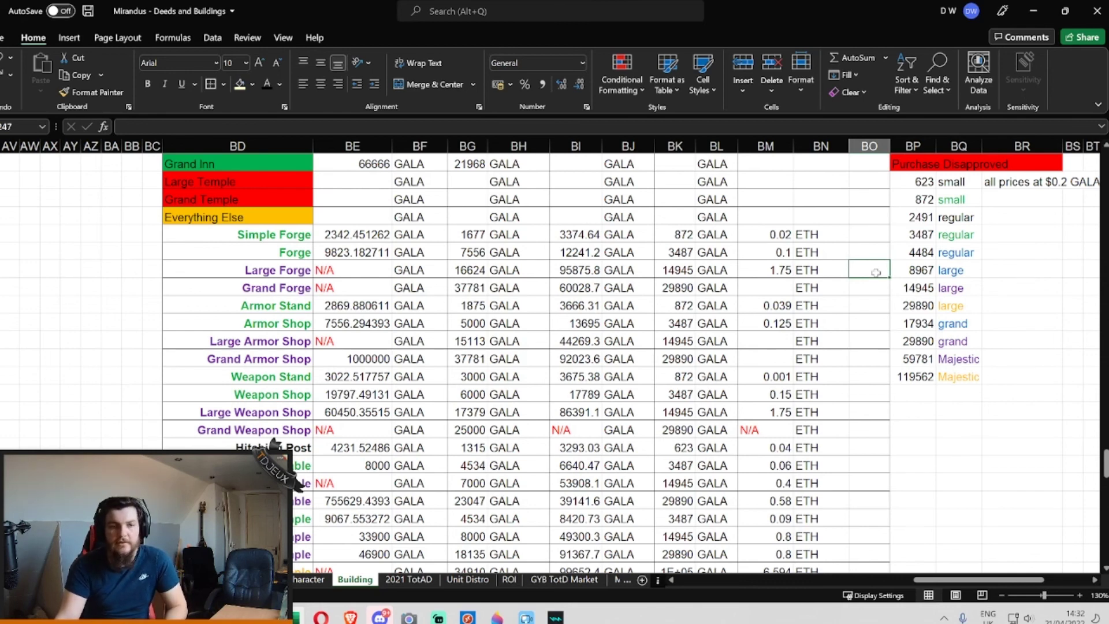
{"action": "left_click", "coordinate": [876, 287]}
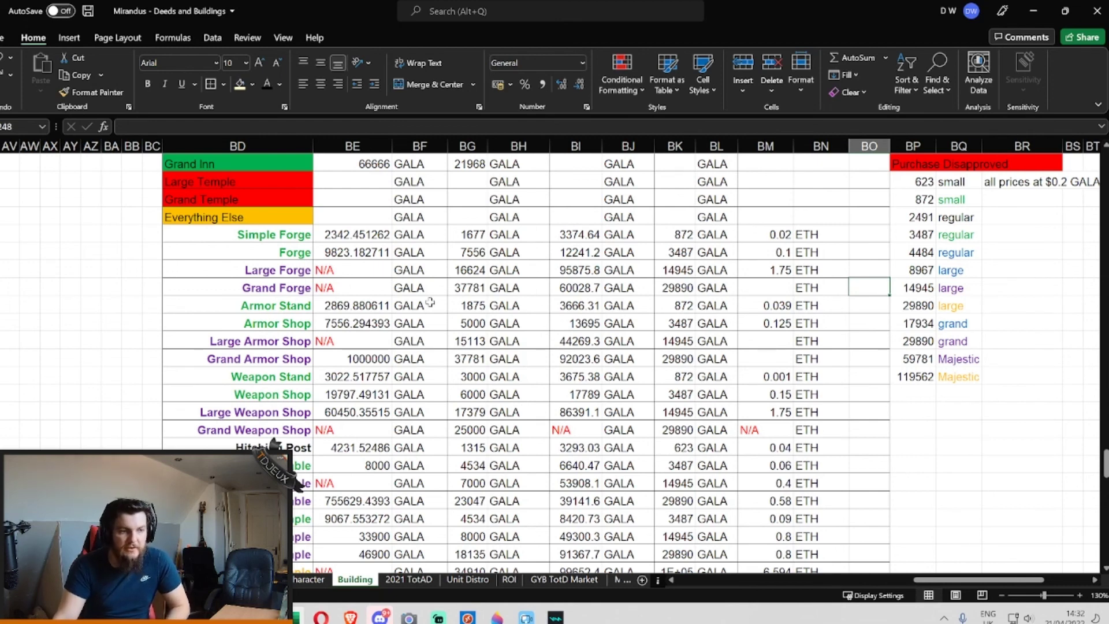
{"action": "left_click", "coordinate": [327, 287]}
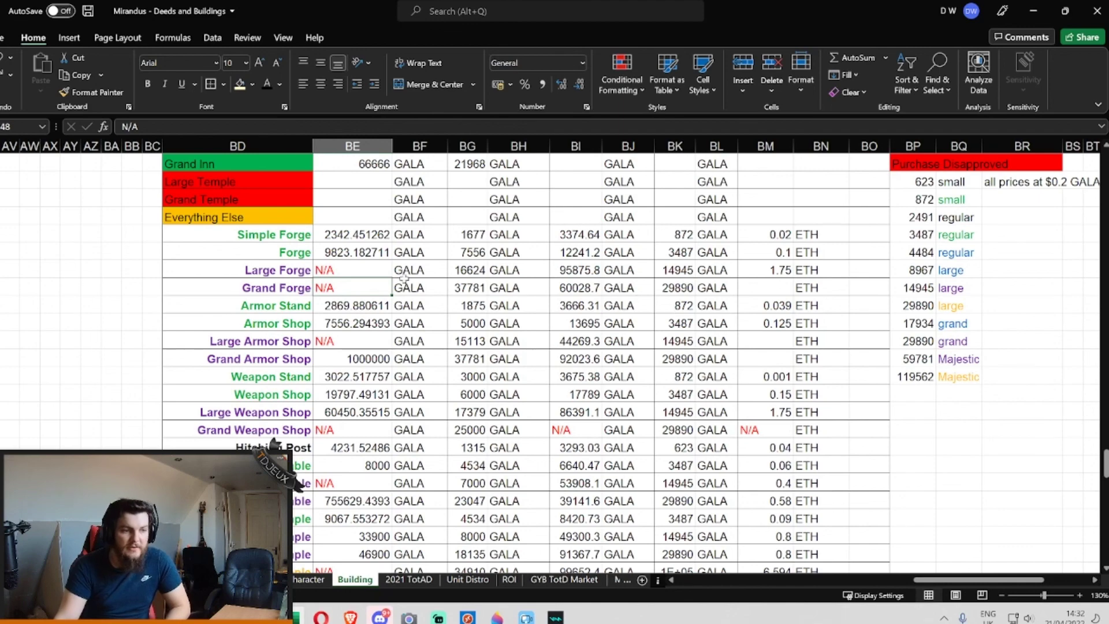
{"action": "scroll", "coordinate": [693, 273], "scroll_direction": "down", "scroll_amount": 12}
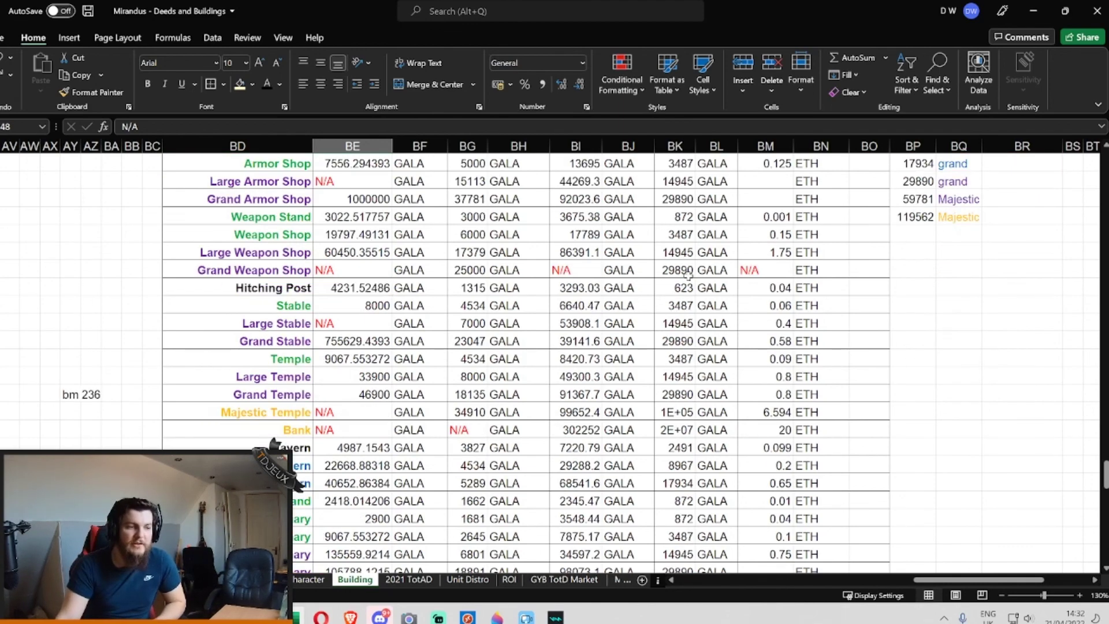
{"action": "scroll", "coordinate": [693, 272], "scroll_direction": "down", "scroll_amount": 12}
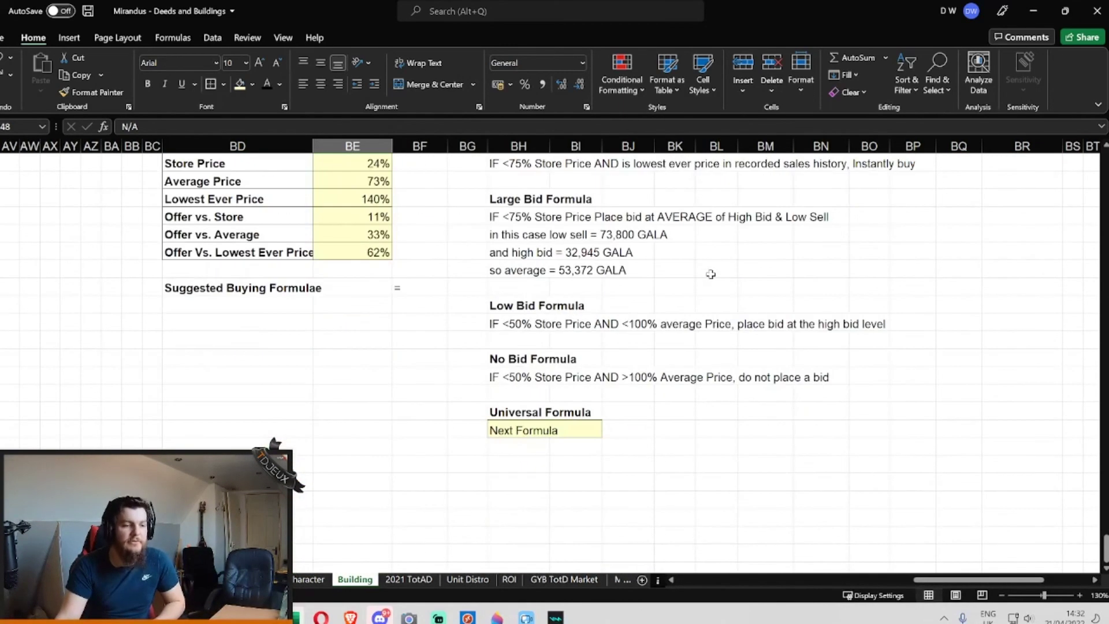
{"action": "scroll", "coordinate": [647, 312], "scroll_direction": "up", "scroll_amount": 1}
{"action": "scroll", "coordinate": [645, 314], "scroll_direction": "up", "scroll_amount": 1}
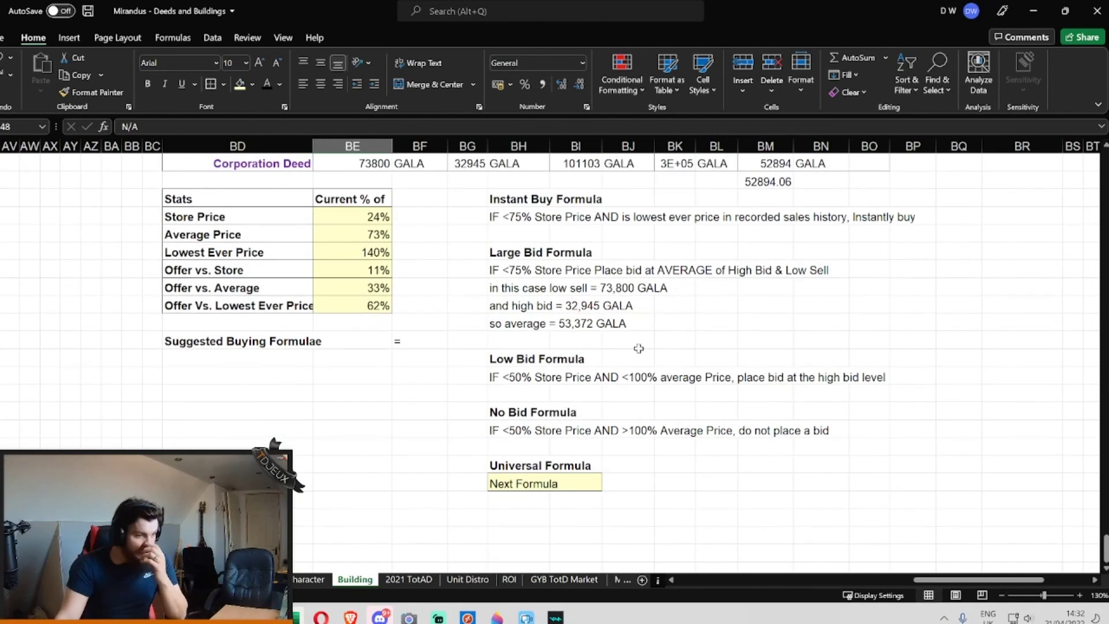
{"action": "left_click", "coordinate": [516, 485]}
{"action": "left_click_drag", "start_coordinate": [443, 126], "coordinate": [76, 167]}
{"action": "type", "text": "="}
{"action": "left_click", "coordinate": [364, 304]}
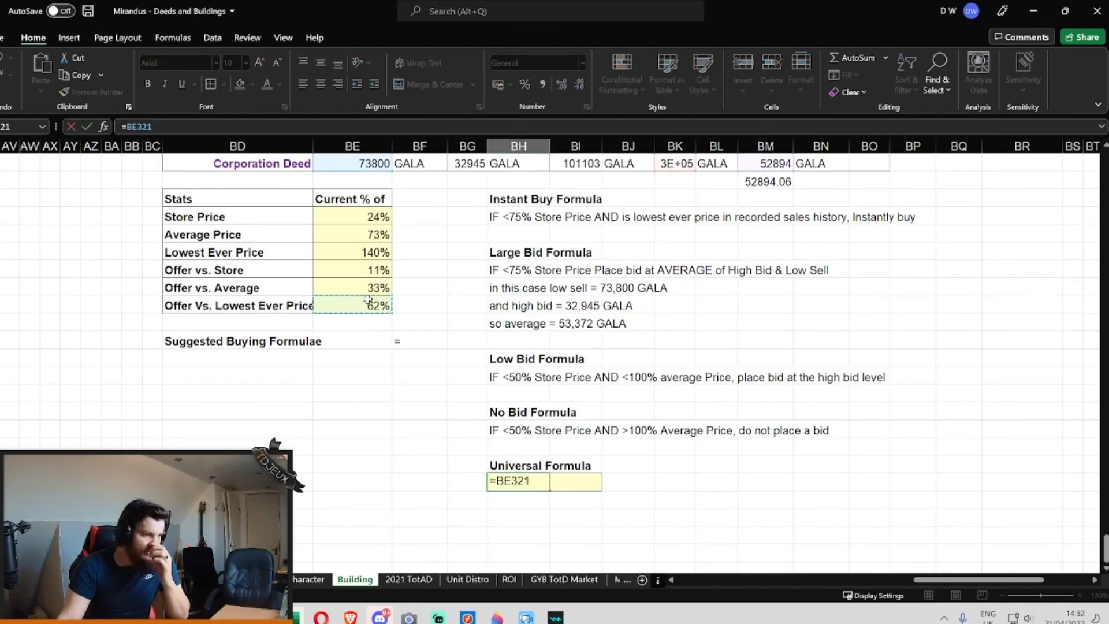
{"action": "left_click", "coordinate": [374, 391]}
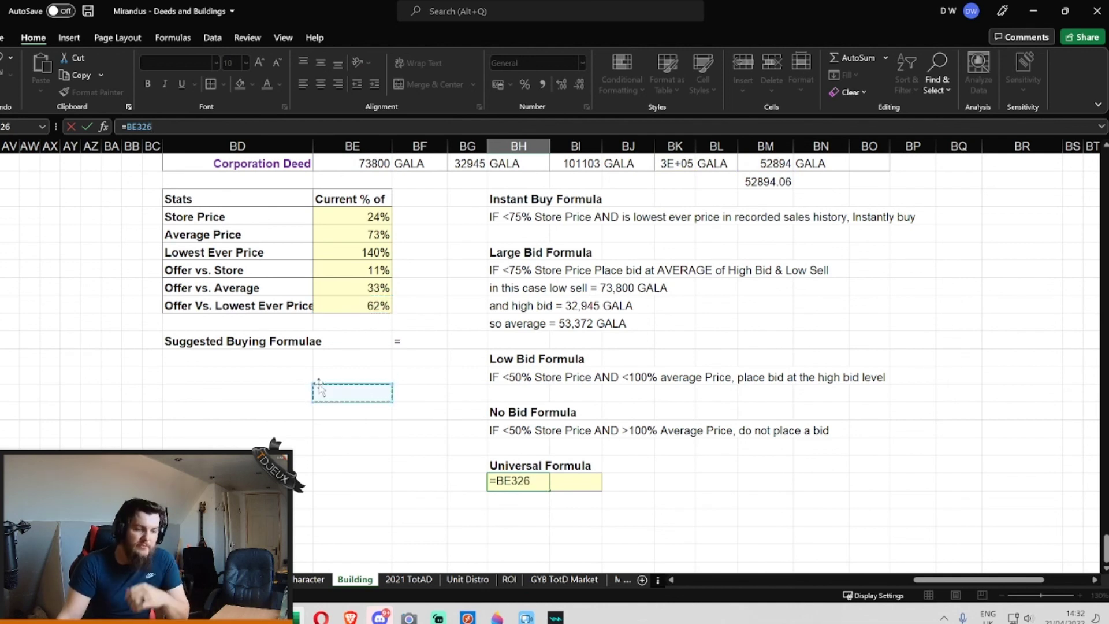
{"action": "key", "text": "Escape"}
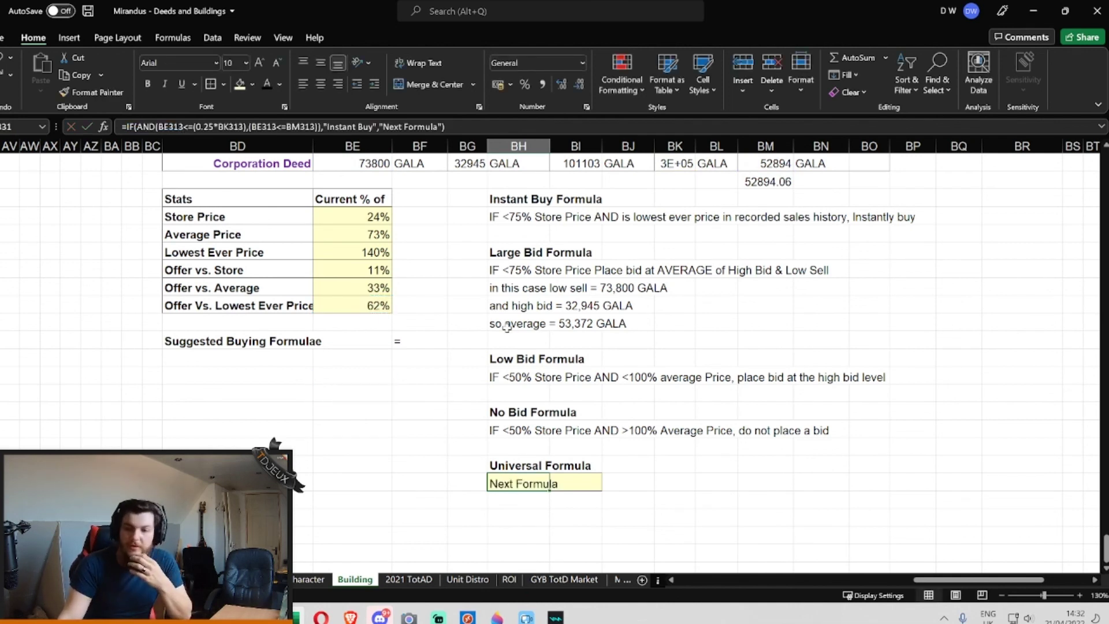